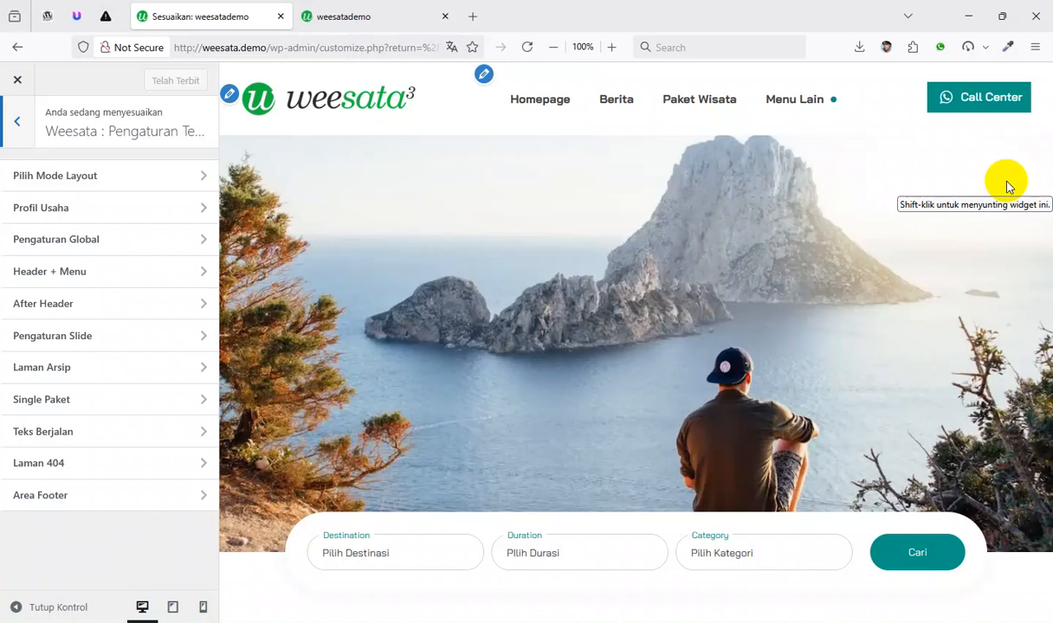
Open the Pengaturan Global settings, and load the weesata.demo/wp-admin/ dashboard in the second browser tab
click(71, 244)
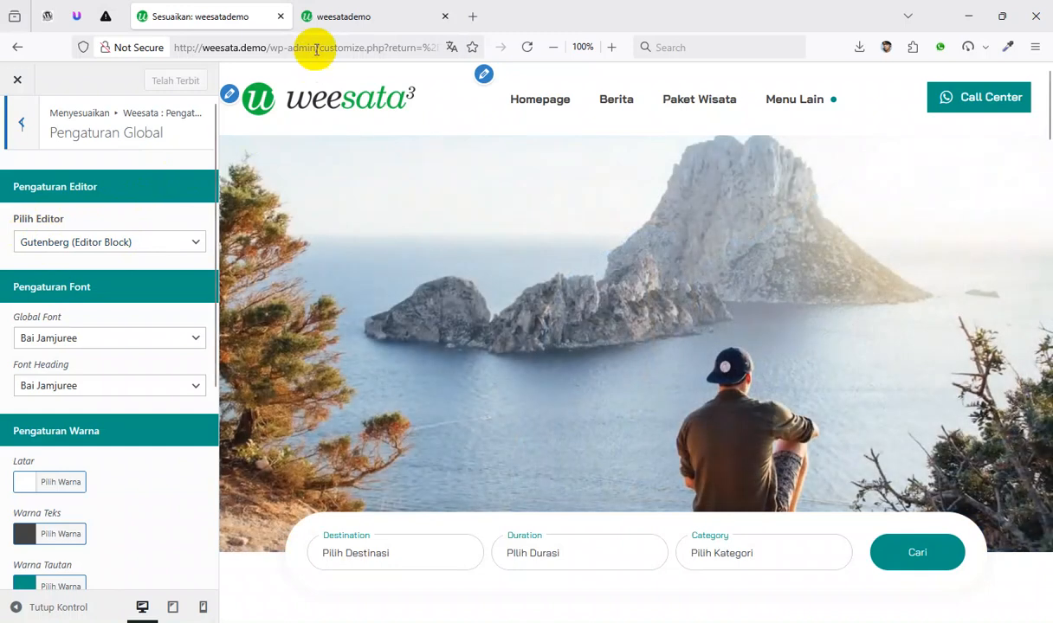
click(325, 26)
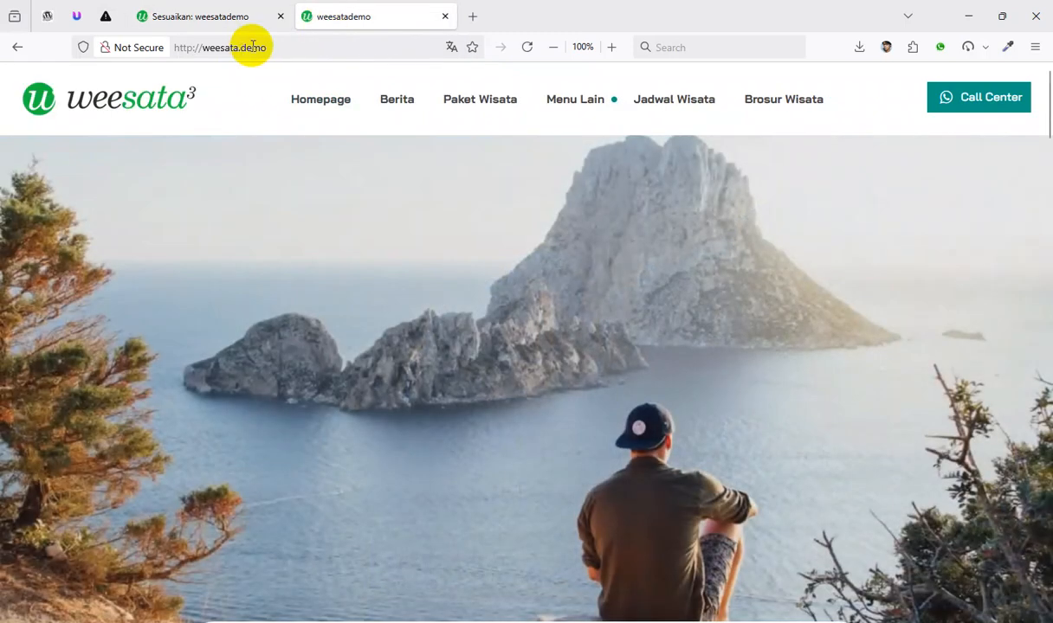
click(259, 46)
click(297, 46)
text(/weesata.demo/Wp-admin/)
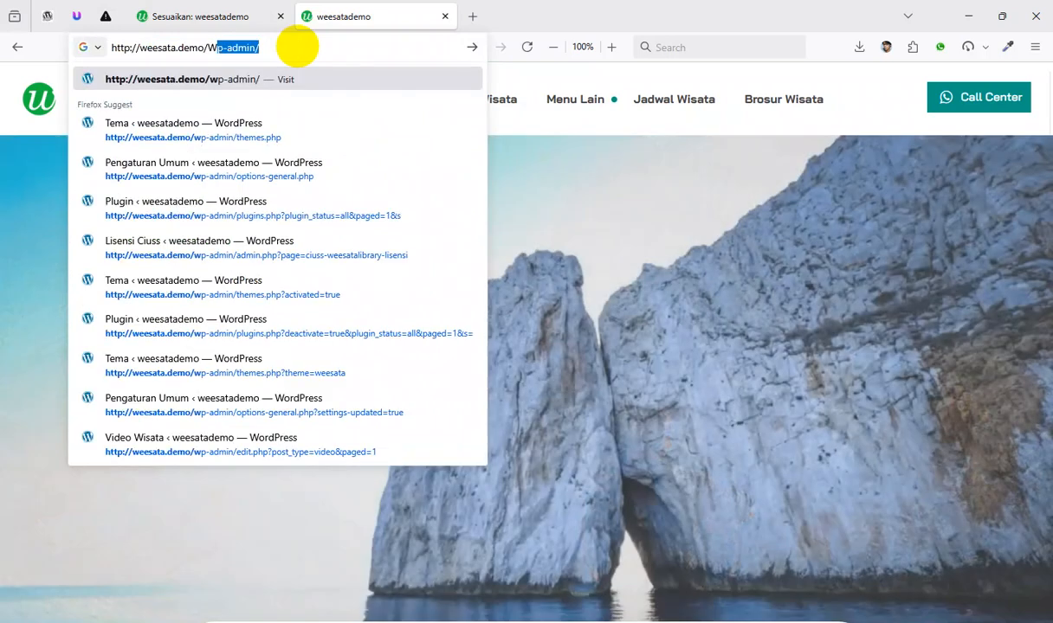
key(Return)
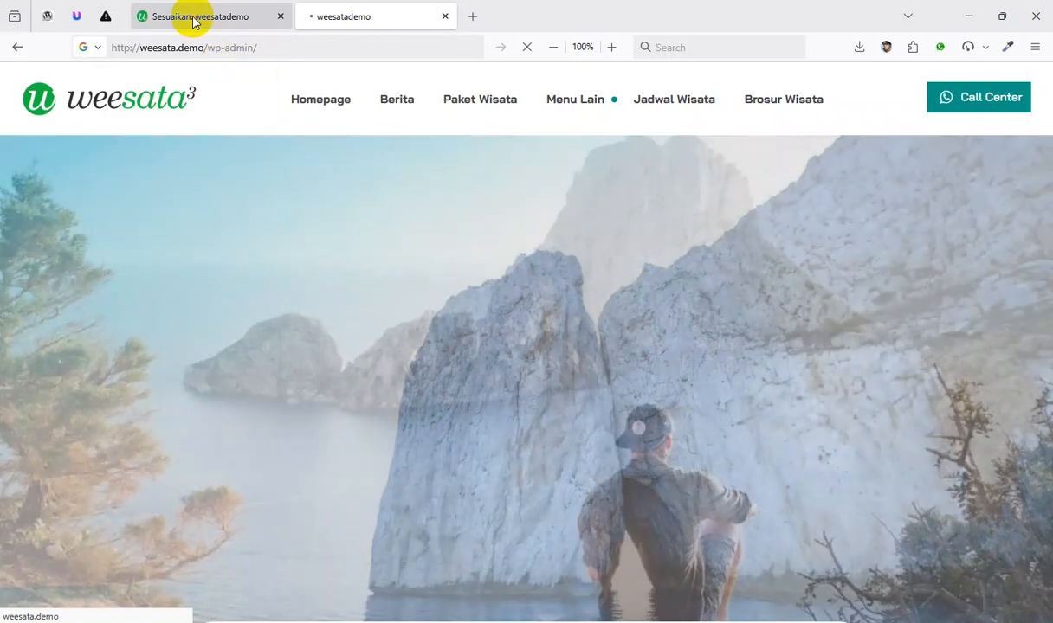
click(195, 18)
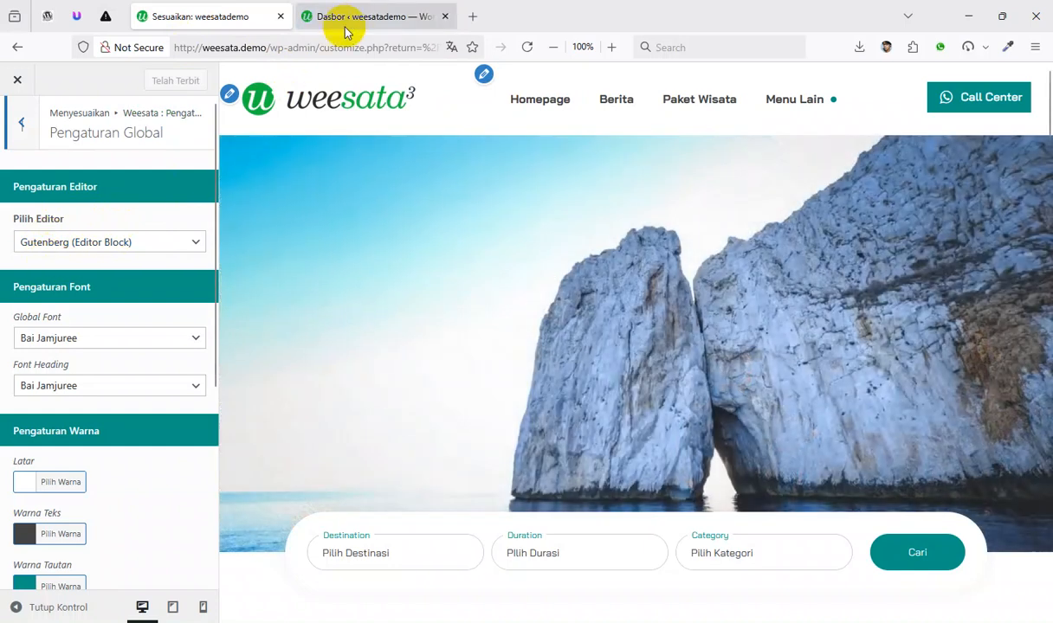
click(346, 22)
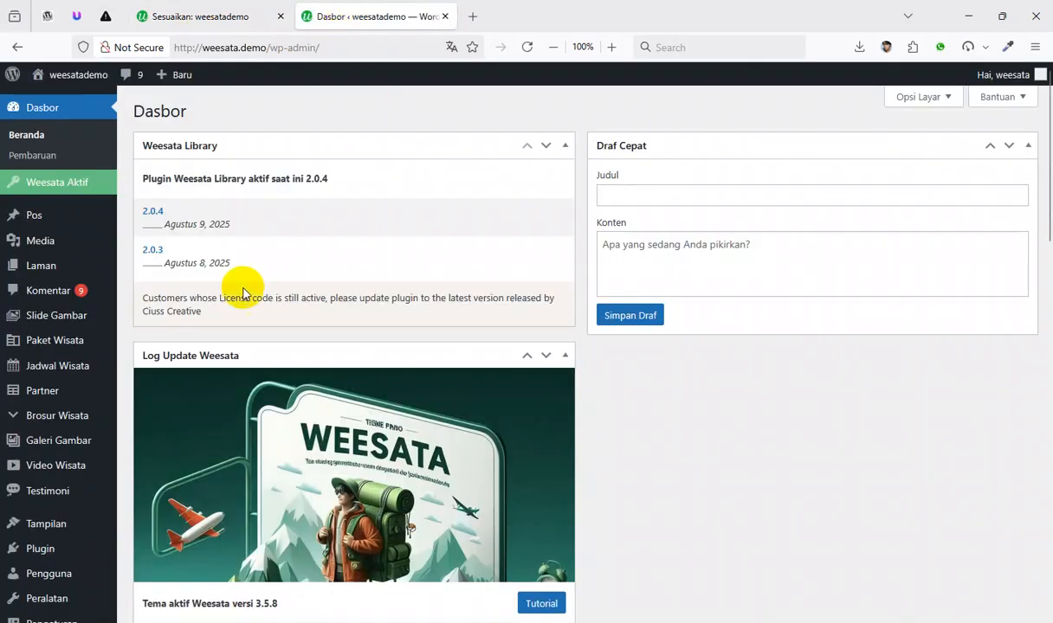
Open the post "Quis Autem Veleum Iure Reprehenderit Quinea" for editing and look through it in the block editor
mouse_move(36, 224)
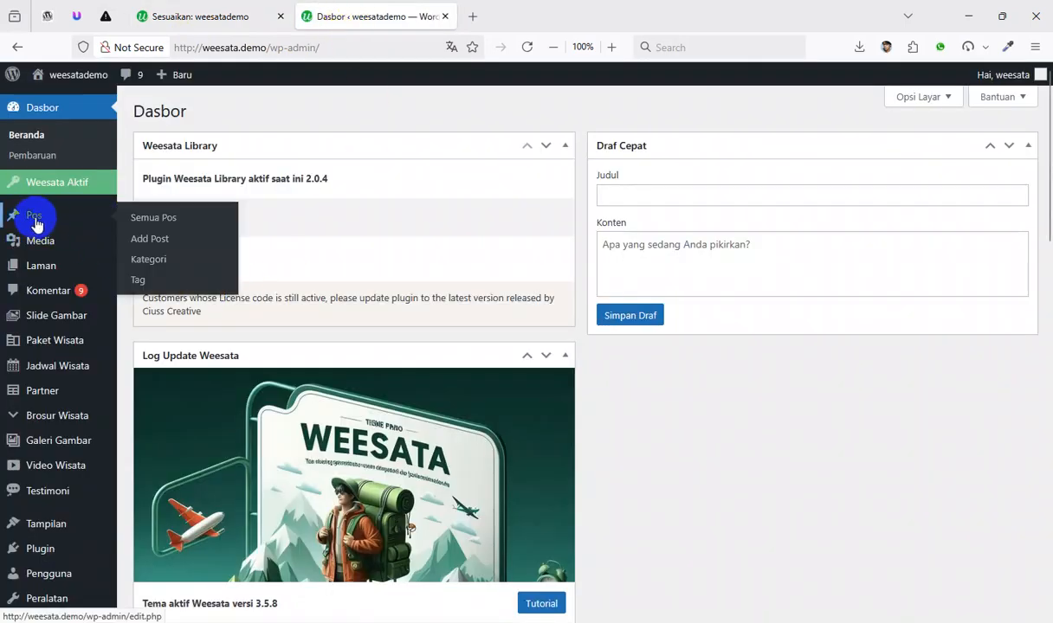
click(154, 224)
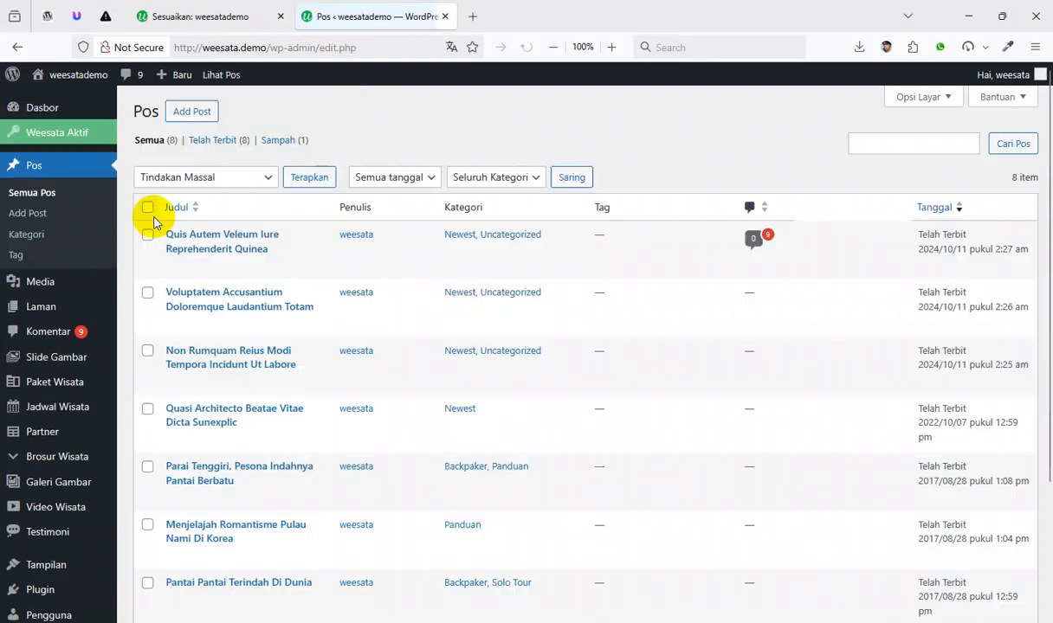
click(197, 239)
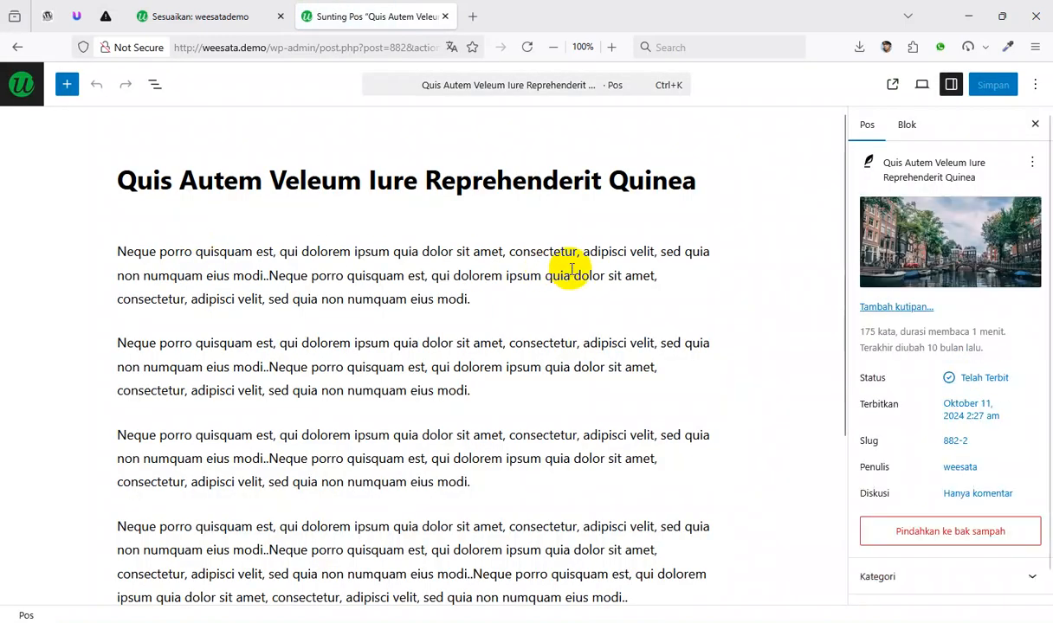
scroll(806, 292, down, 3)
scroll(805, 293, up, 3)
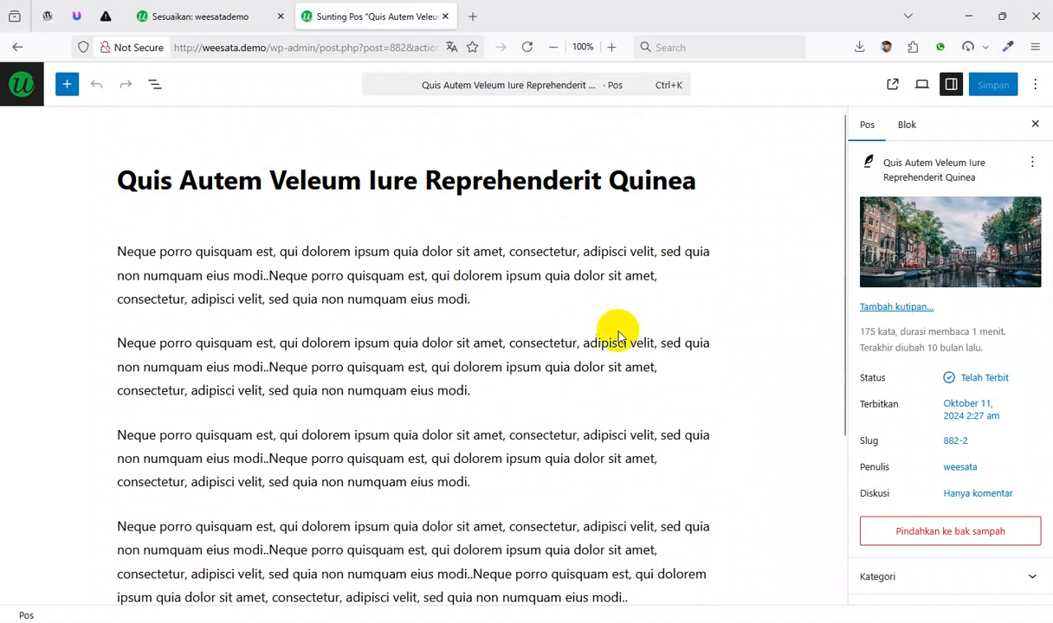
mouse_move(715, 309)
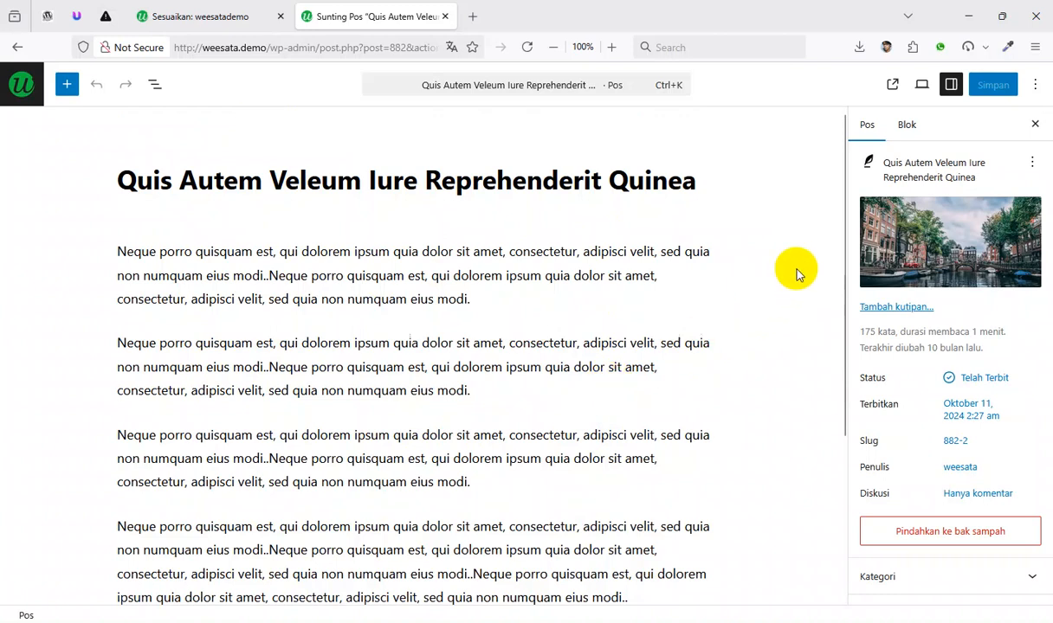
Set Pilih Editor to Classic Editor (Mode WYSIWYG) in the global settings and publish the change
click(217, 16)
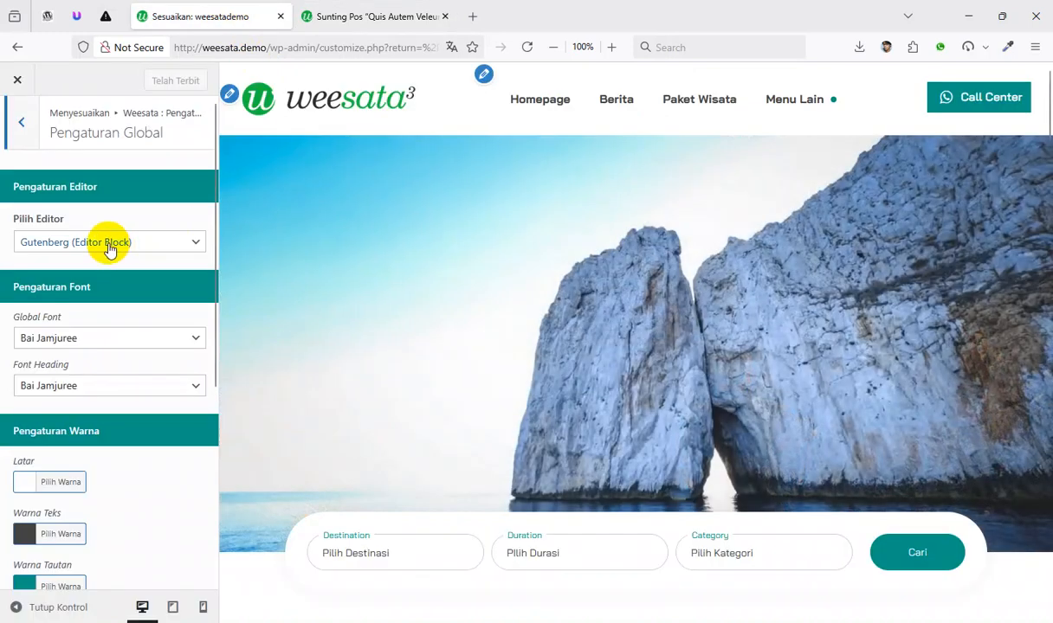
click(118, 245)
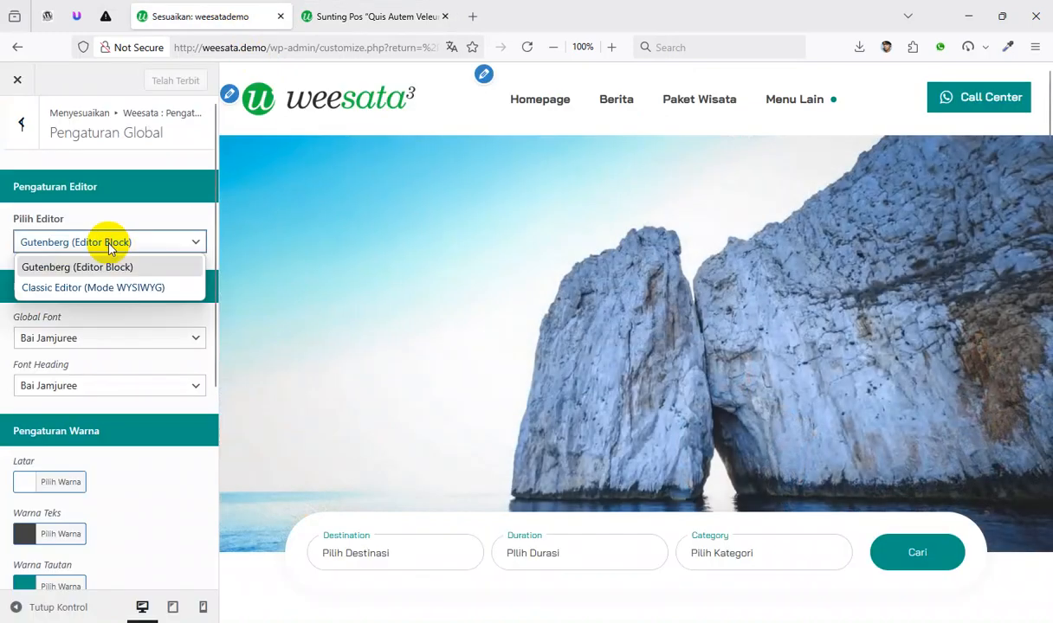
click(84, 289)
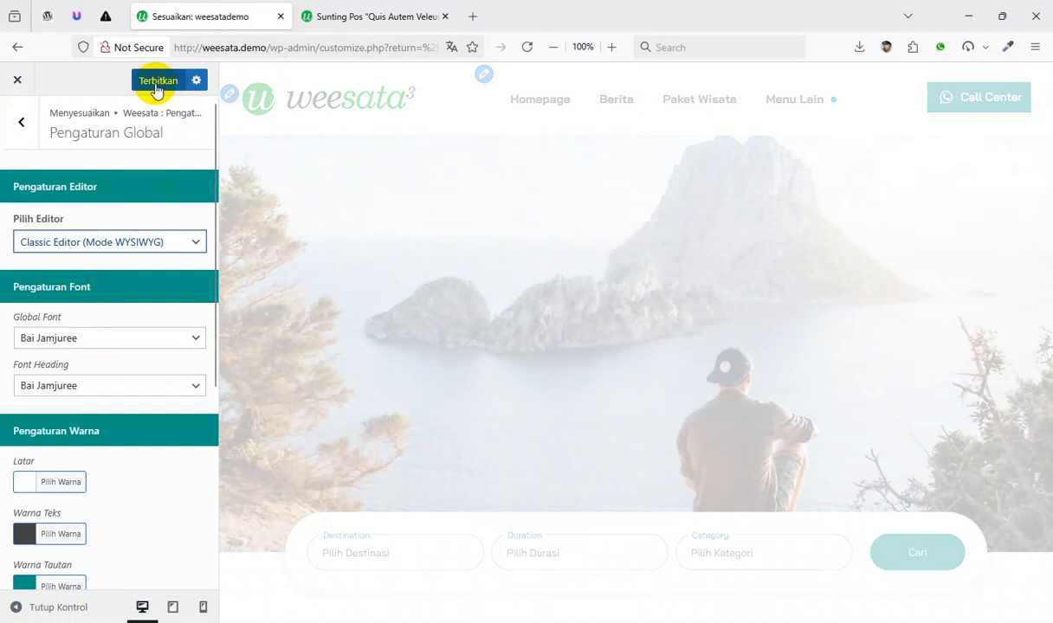
click(156, 82)
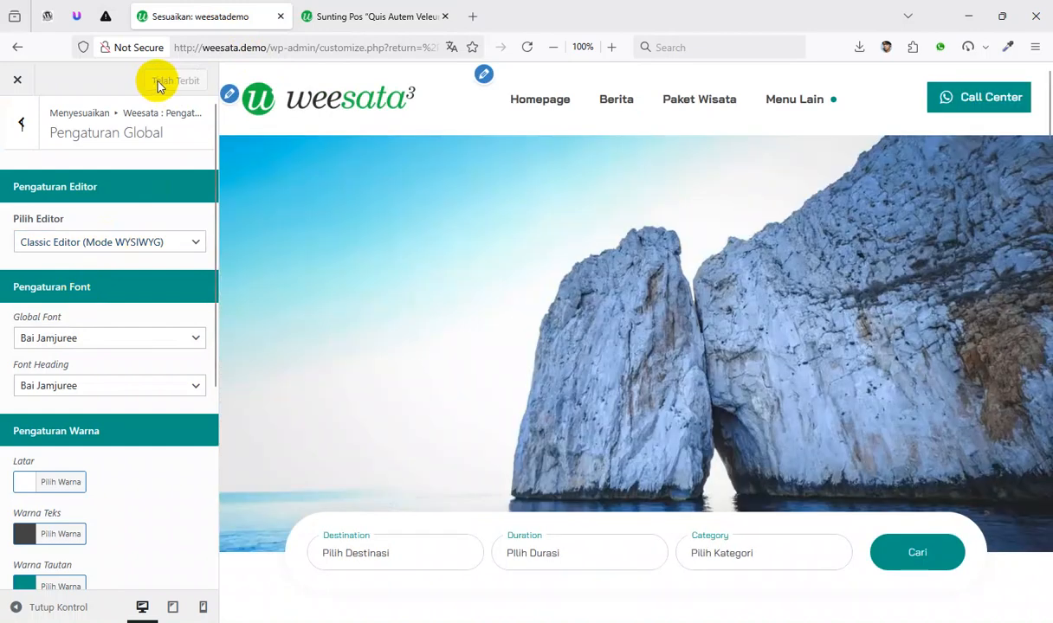
Reload the post's edit page and examine its layout in the classic editor
click(346, 18)
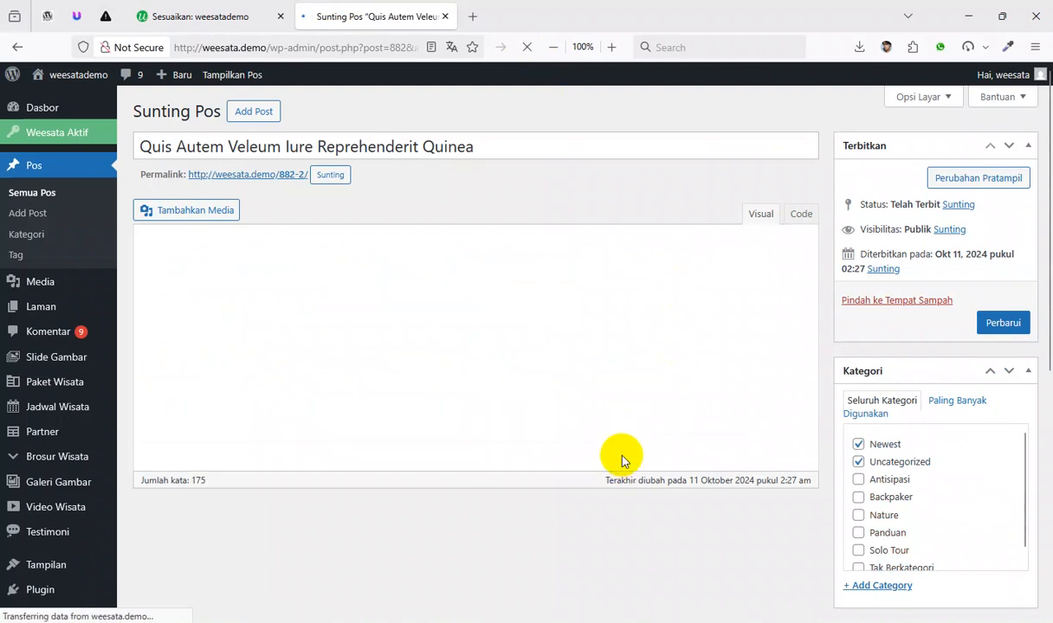
scroll(712, 494, down, 3)
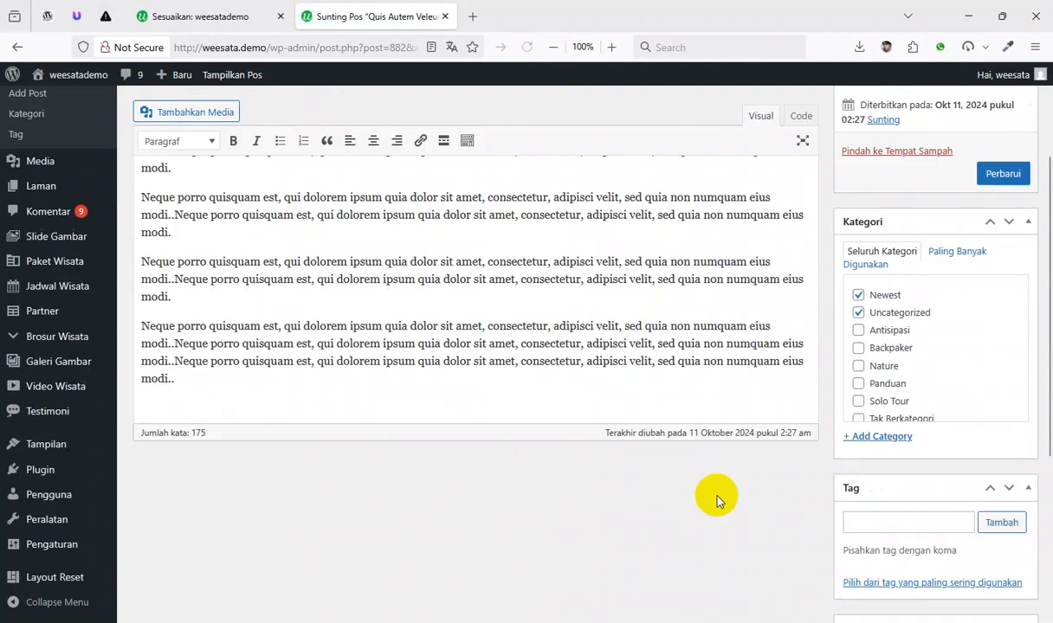
scroll(787, 485, up, 3)
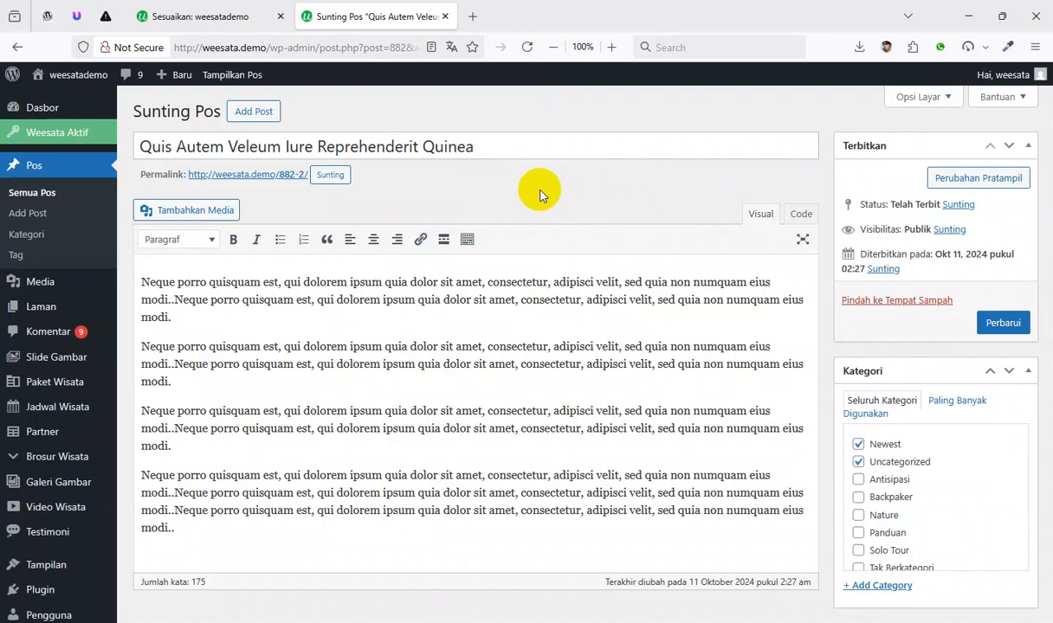
scroll(544, 195, down, 3)
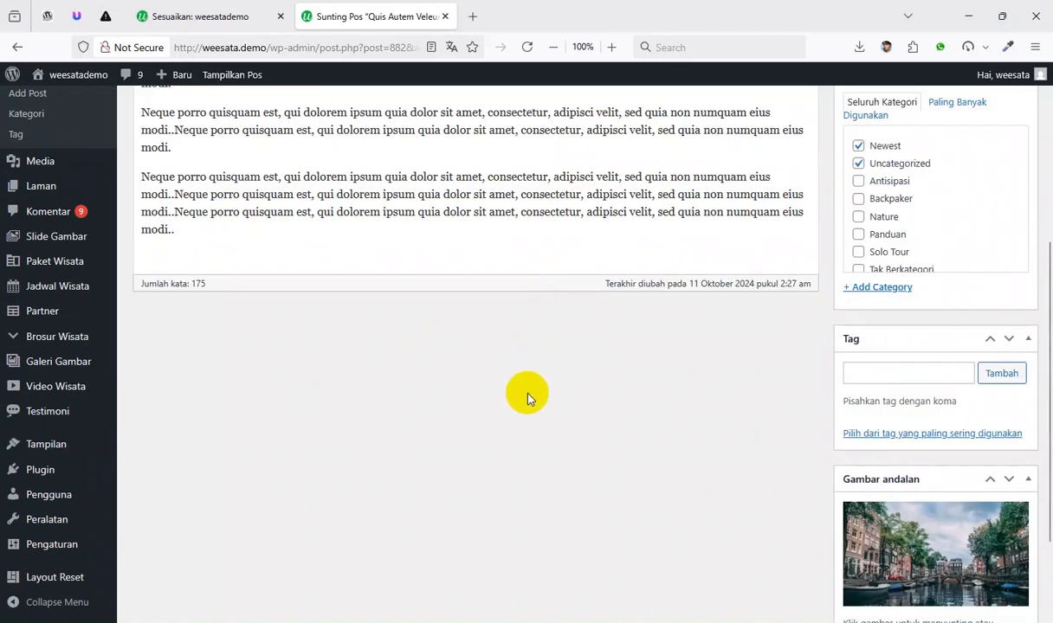
scroll(528, 398, up, 5)
Set Pilih Editor to Gutenberg (Editor Block) in the global settings and publish the change
click(221, 17)
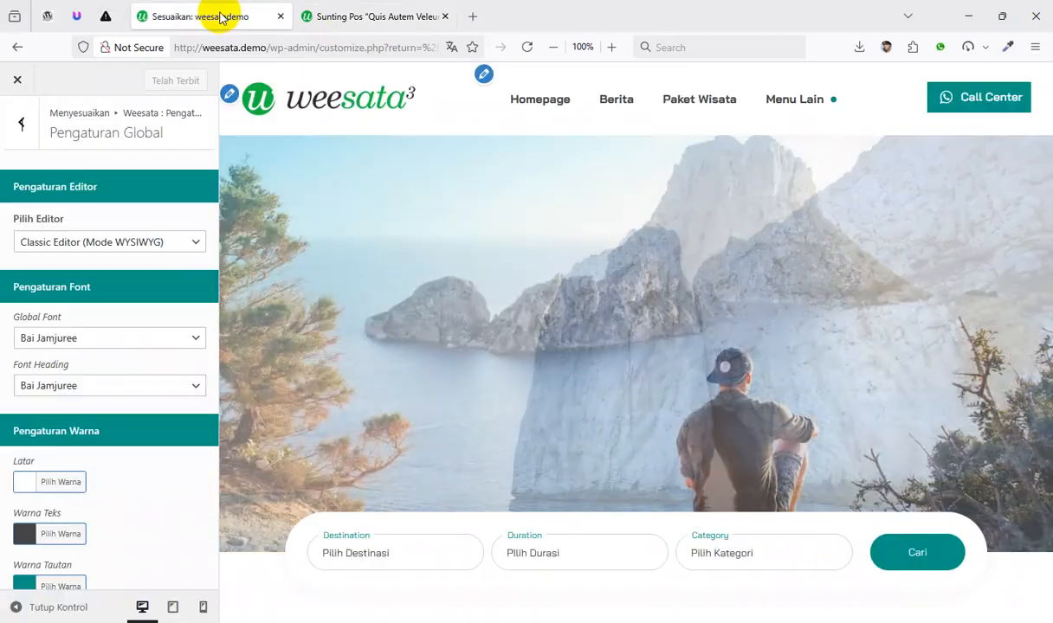
click(122, 242)
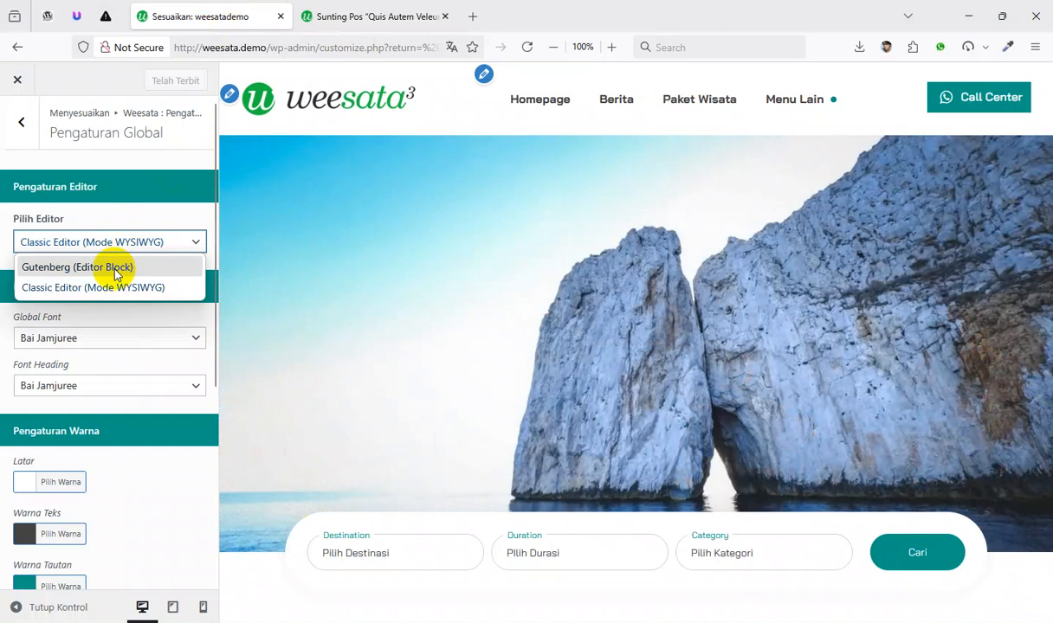
click(117, 268)
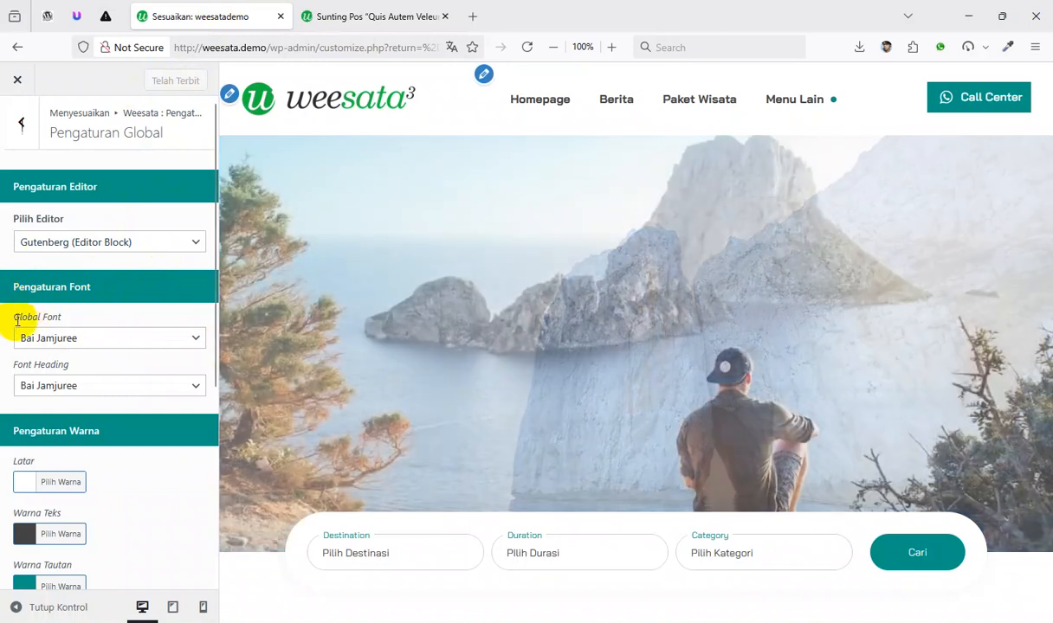
Visit the site's front page from the post editor tab and look through its tour package listings
click(346, 24)
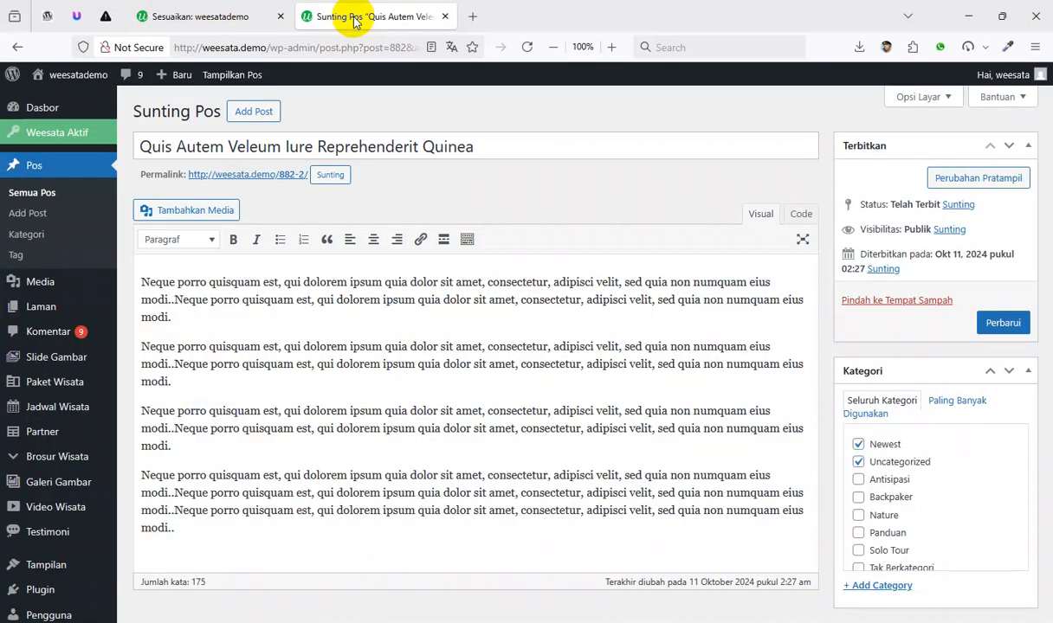
click(87, 78)
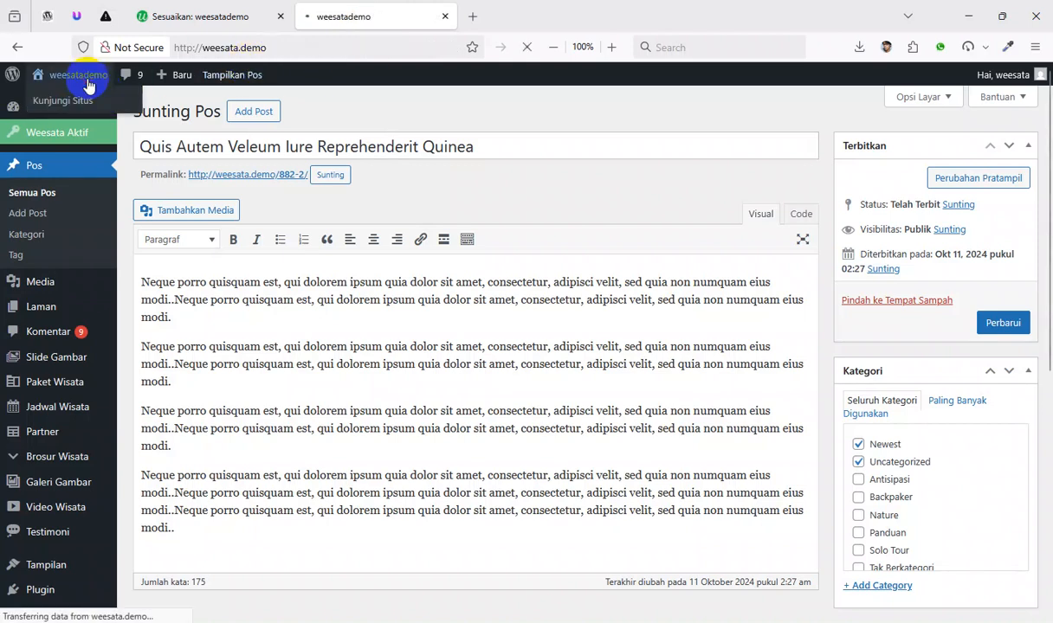
scroll(646, 270, down, 3)
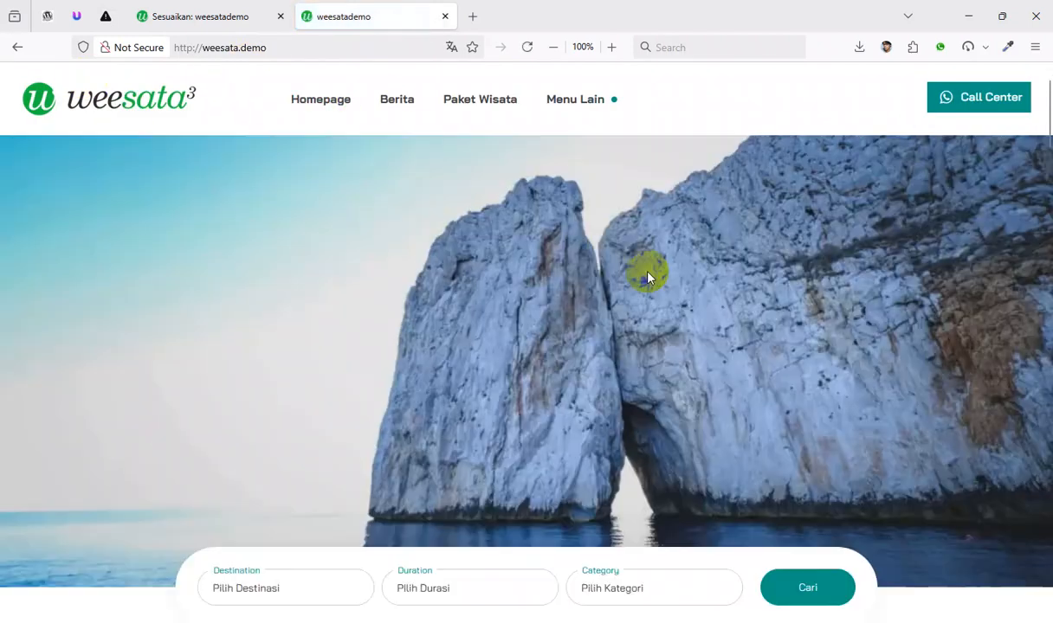
scroll(653, 270, up, 3)
scroll(725, 251, down, 5)
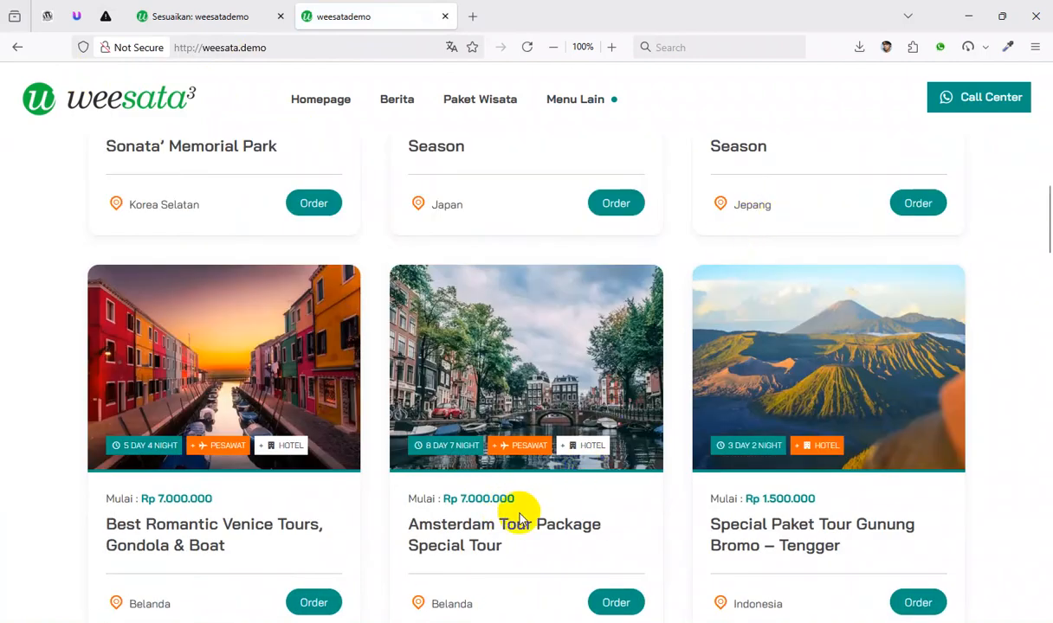
Open the Amsterdam Tour Package Special Tour page and compare its heading and body text with the global font settings
click(919, 291)
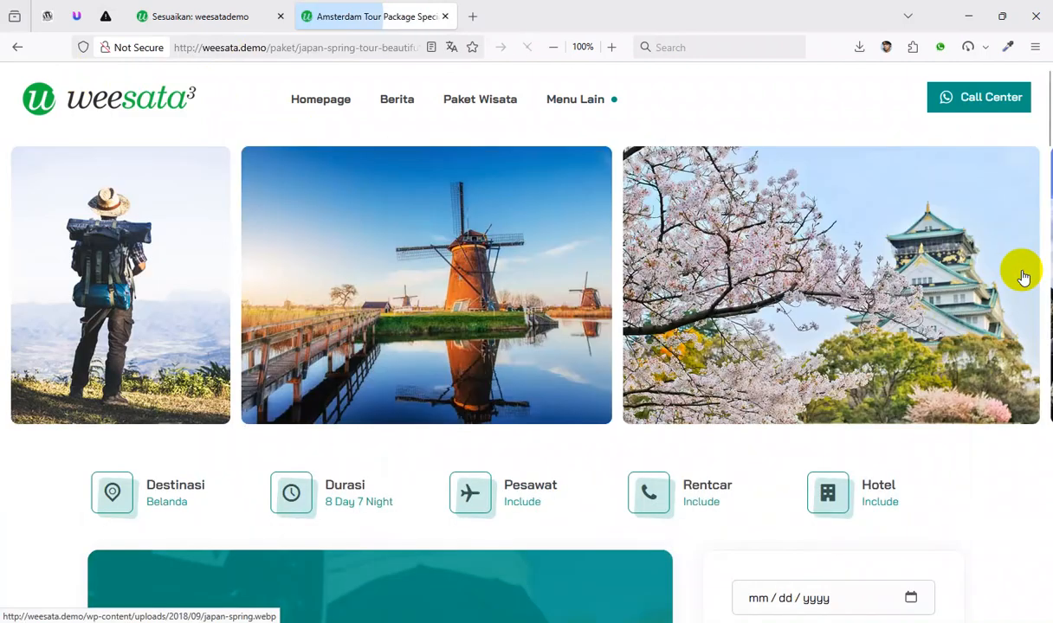
scroll(1019, 275, down, 15)
scroll(346, 398, down, 5)
scroll(295, 260, up, 3)
click(251, 17)
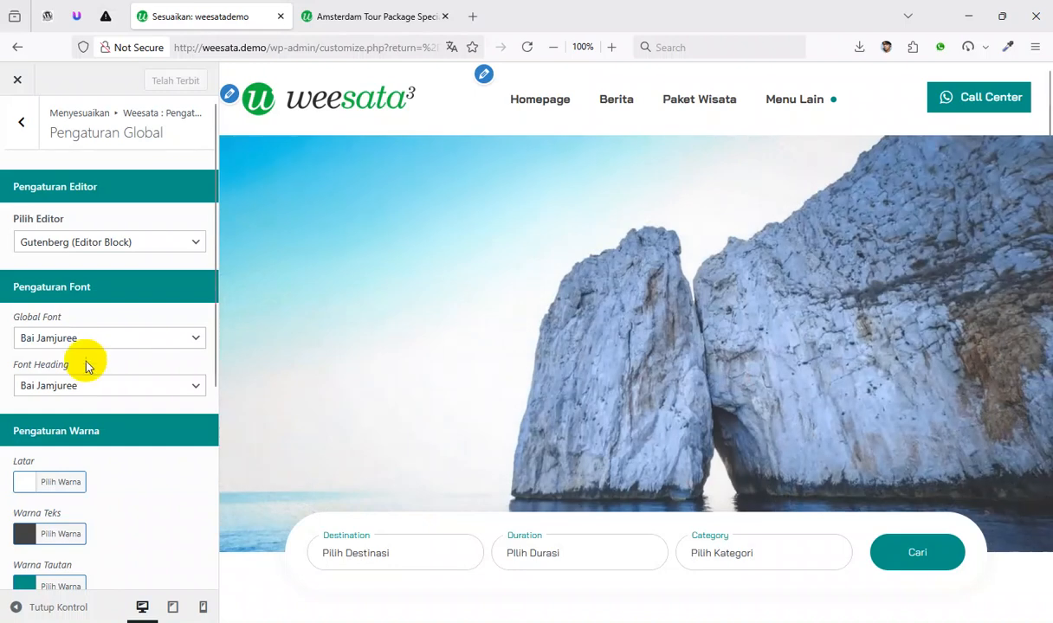
click(327, 18)
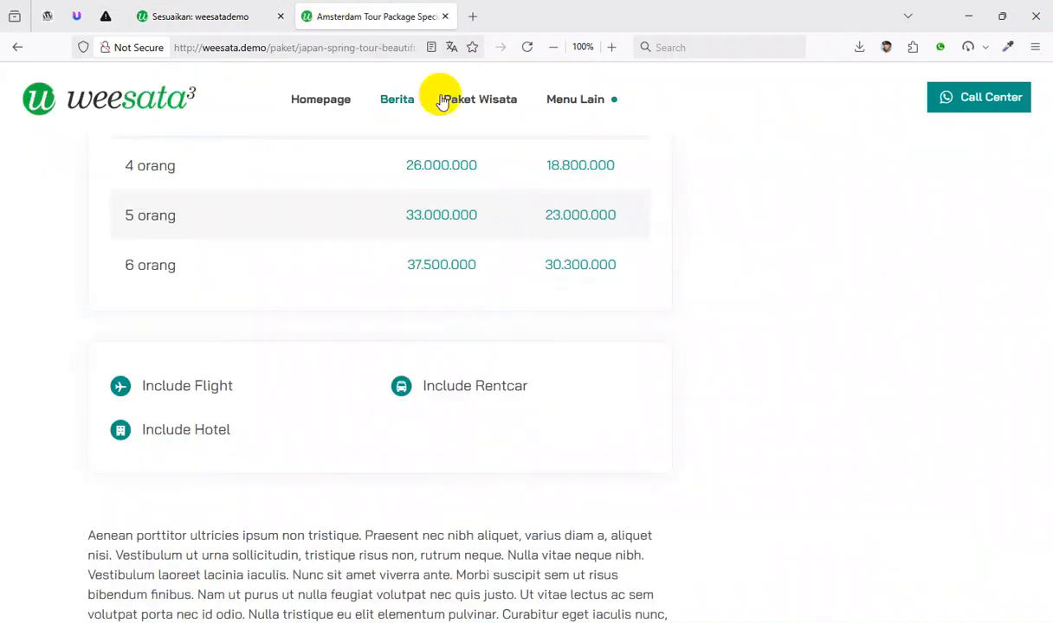
scroll(511, 331, up, 10)
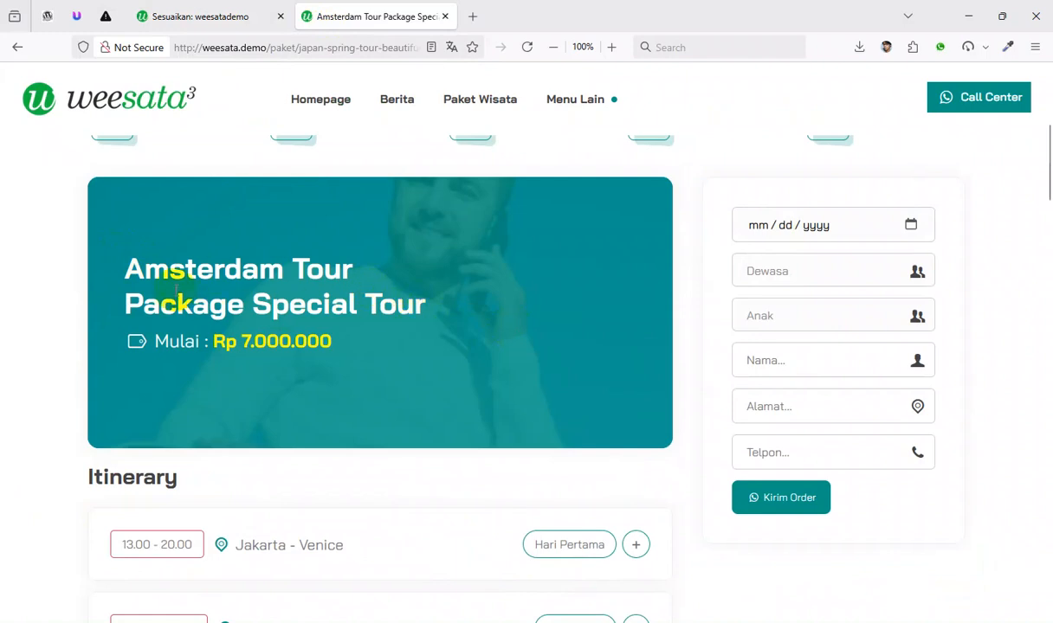
scroll(466, 336, up, 3)
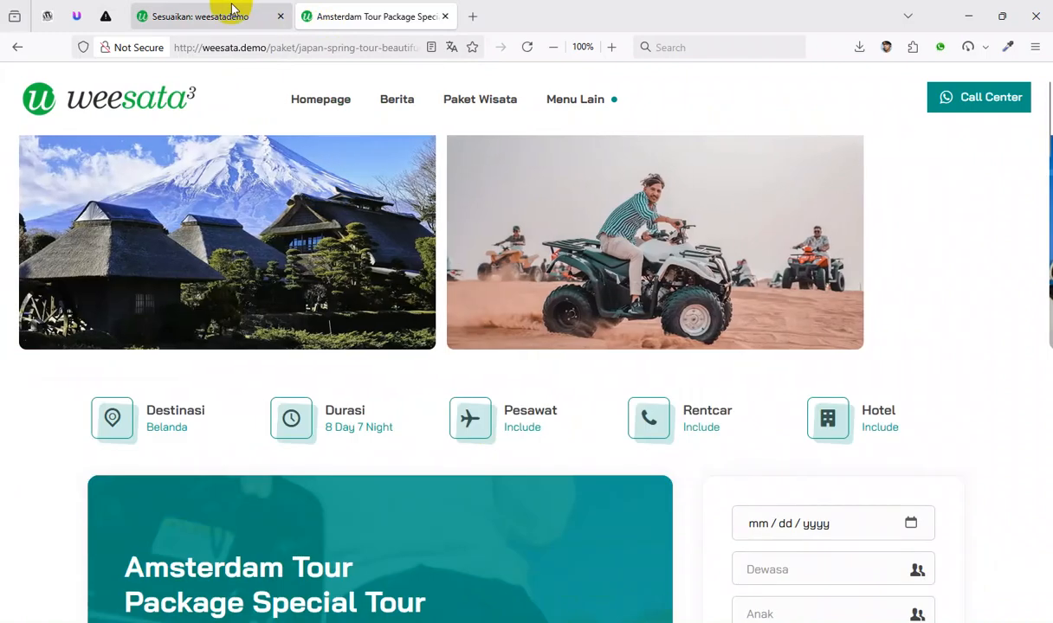
Review the background, text and link colour options under Pengaturan Warna and check where those colours appear on the tour package page
click(234, 16)
scroll(109, 340, down, 3)
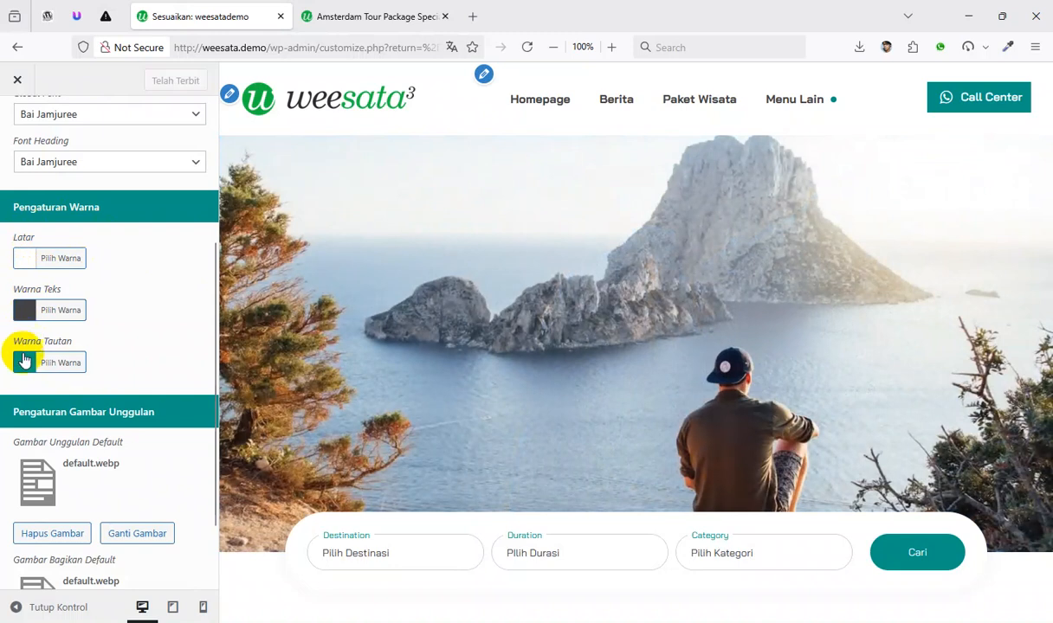
click(387, 19)
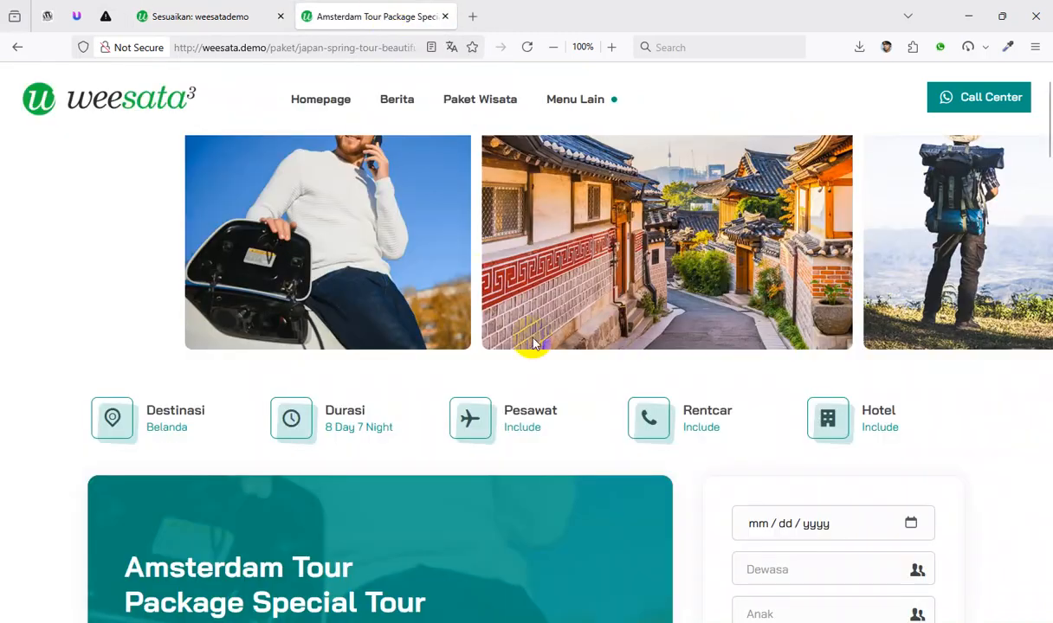
scroll(571, 446, down, 15)
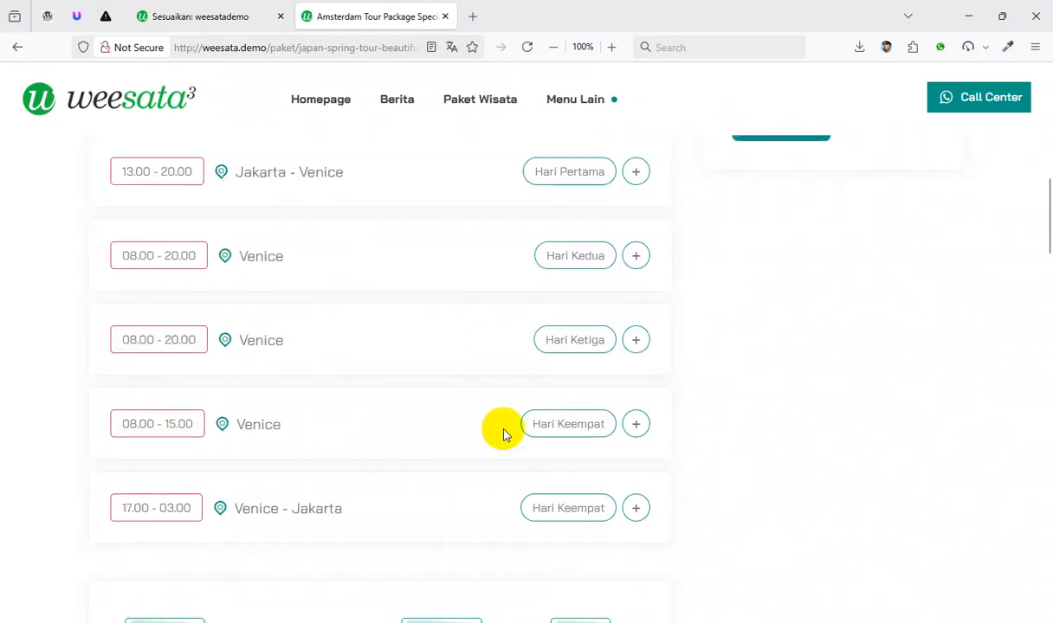
scroll(502, 429, down, 3)
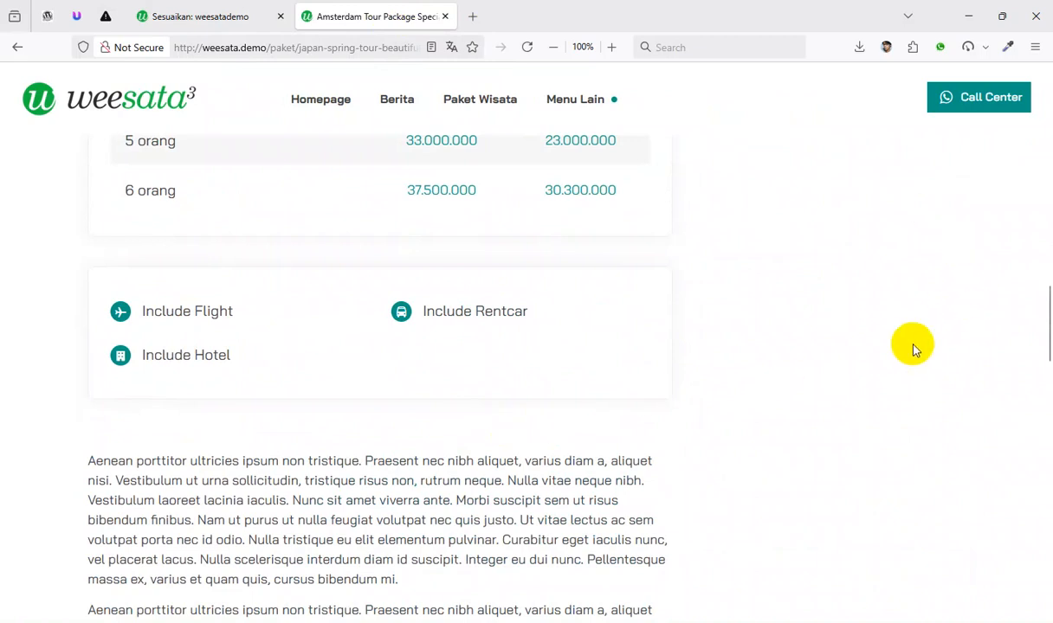
Look through the tour package page down to its comment form to check the text and link colours
scroll(211, 487, down, 2)
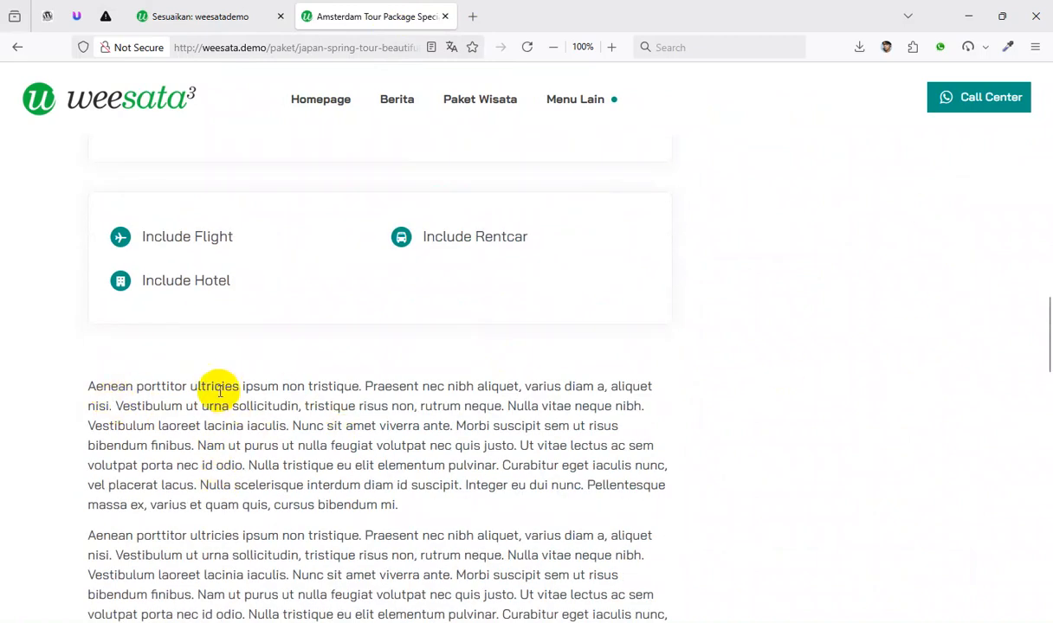
scroll(419, 412, down, 6)
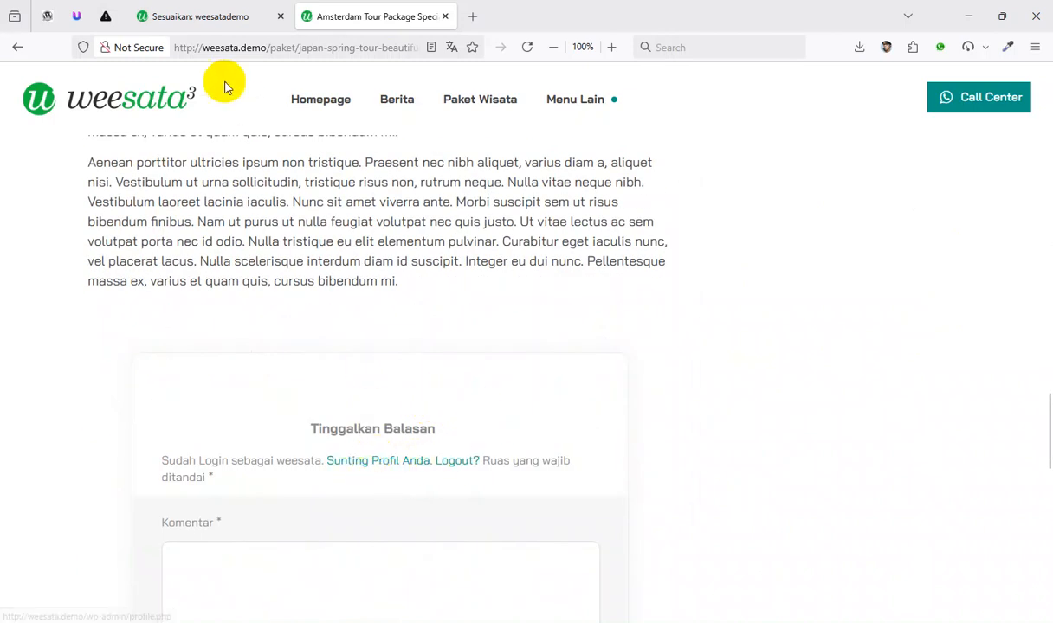
click(206, 14)
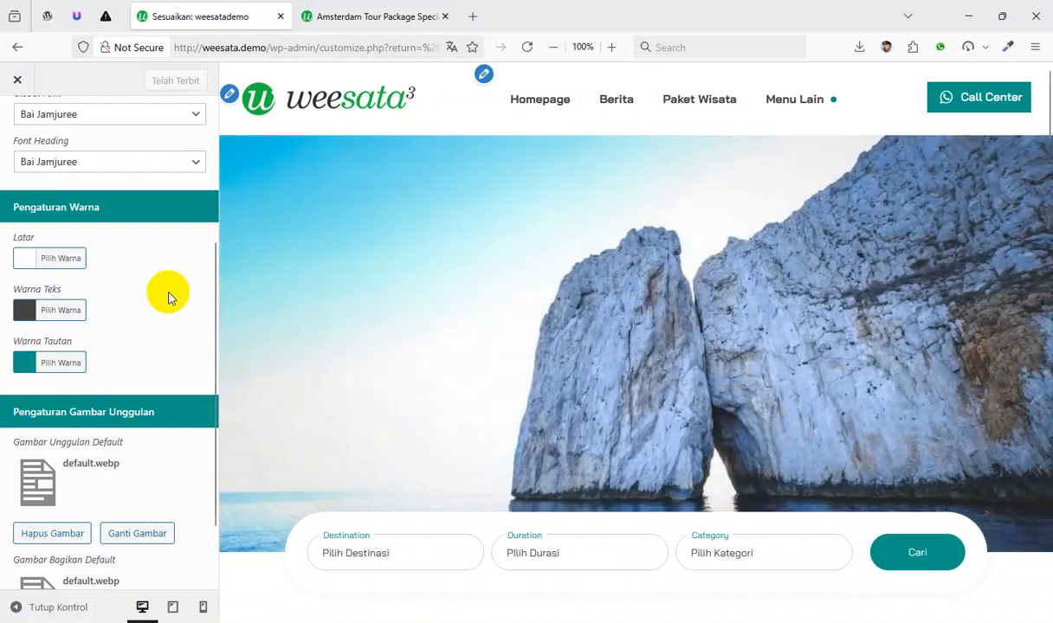
Replace the Gambar Unggulan Default image with amsterdam.jpg from the media library
scroll(170, 296, down, 1)
scroll(173, 287, down, 1)
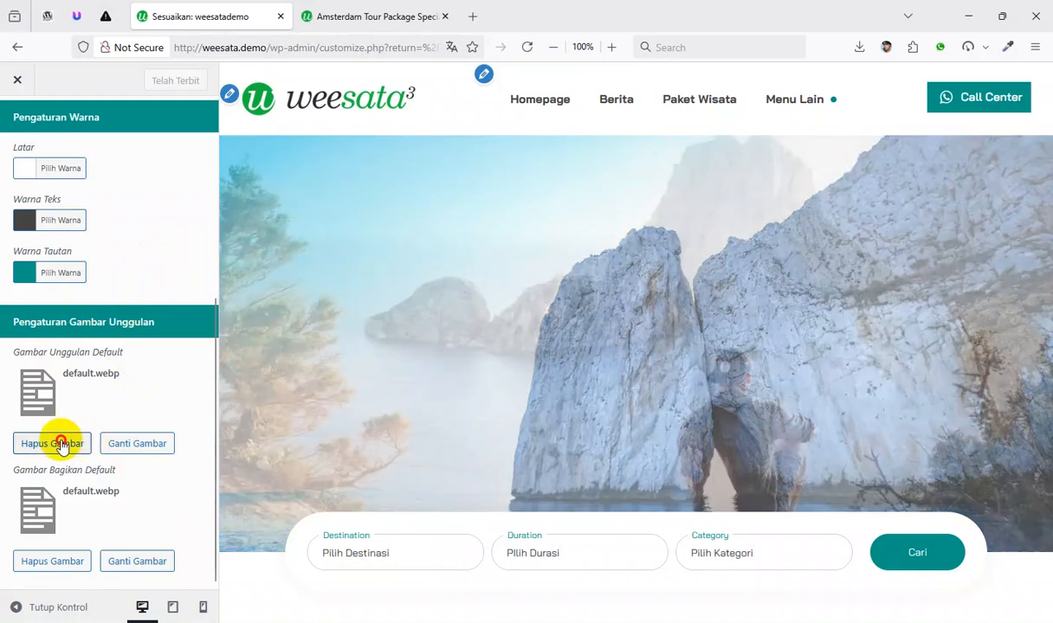
click(32, 441)
click(91, 408)
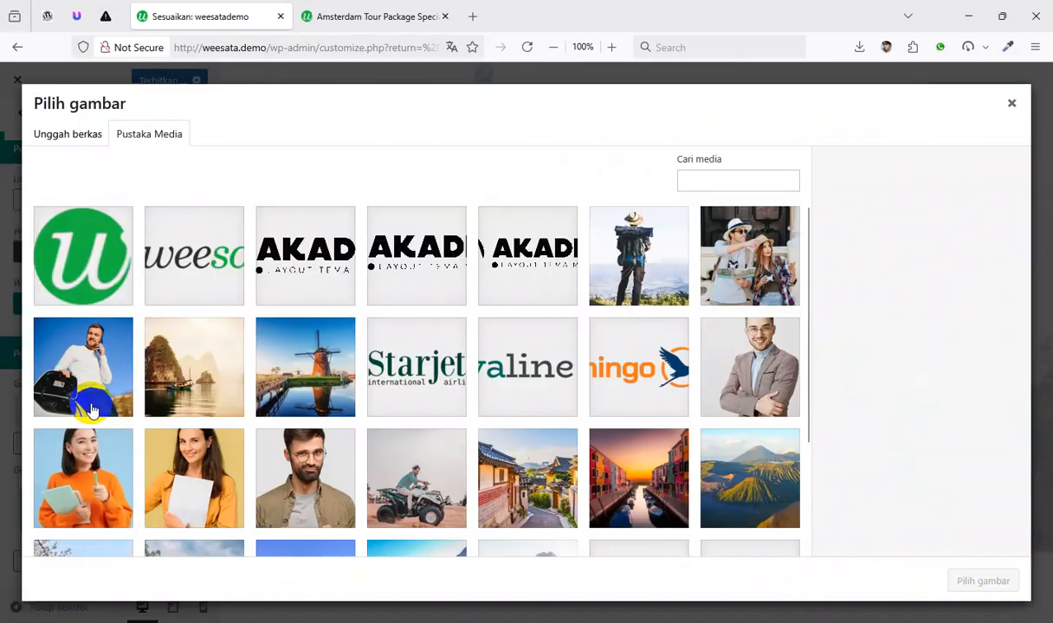
click(281, 348)
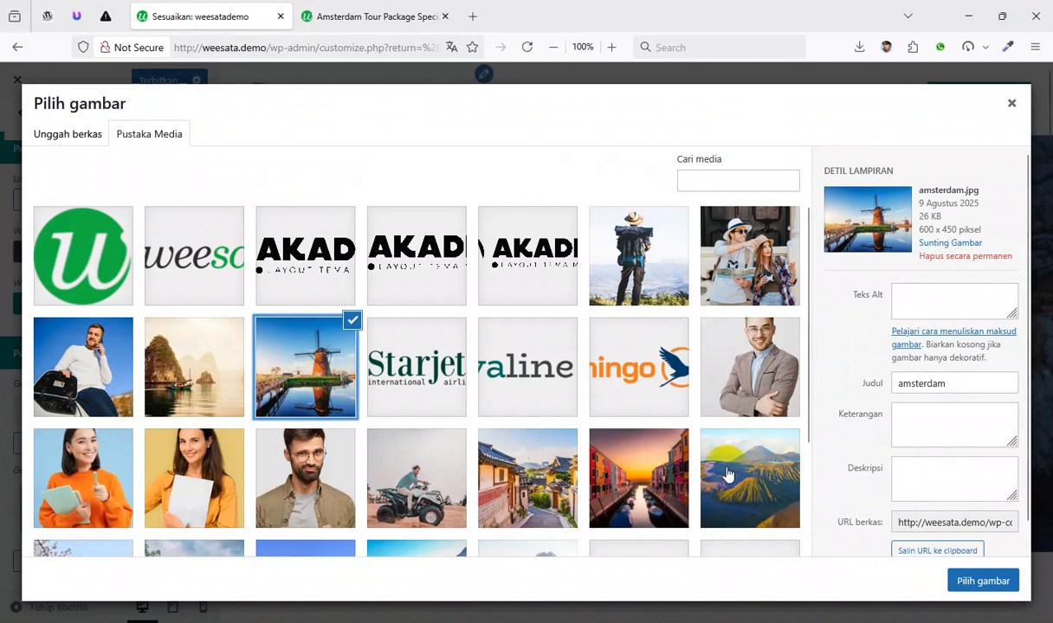
click(984, 576)
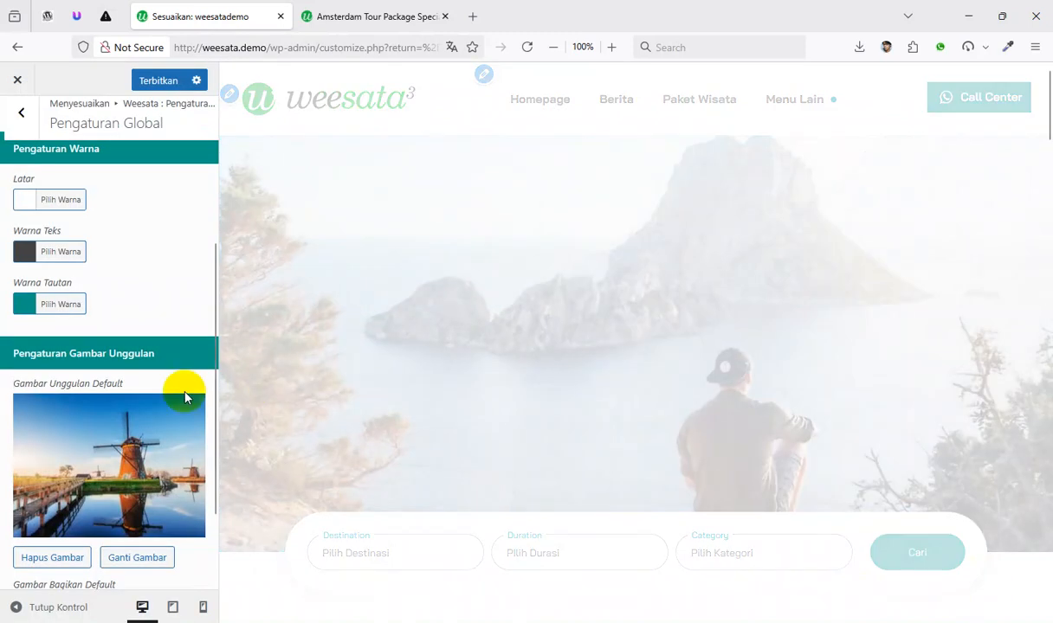
Replace the Gambar Bagikan Default image with amsterdam.jpg as well and publish the global settings
scroll(147, 387, down, 1)
scroll(134, 386, down, 1)
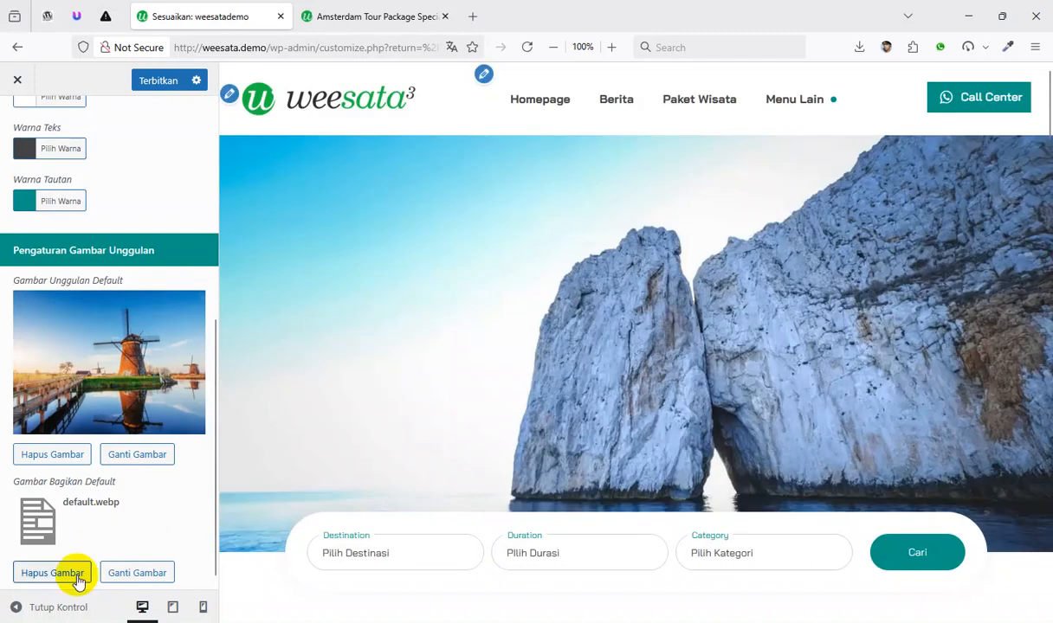
click(80, 573)
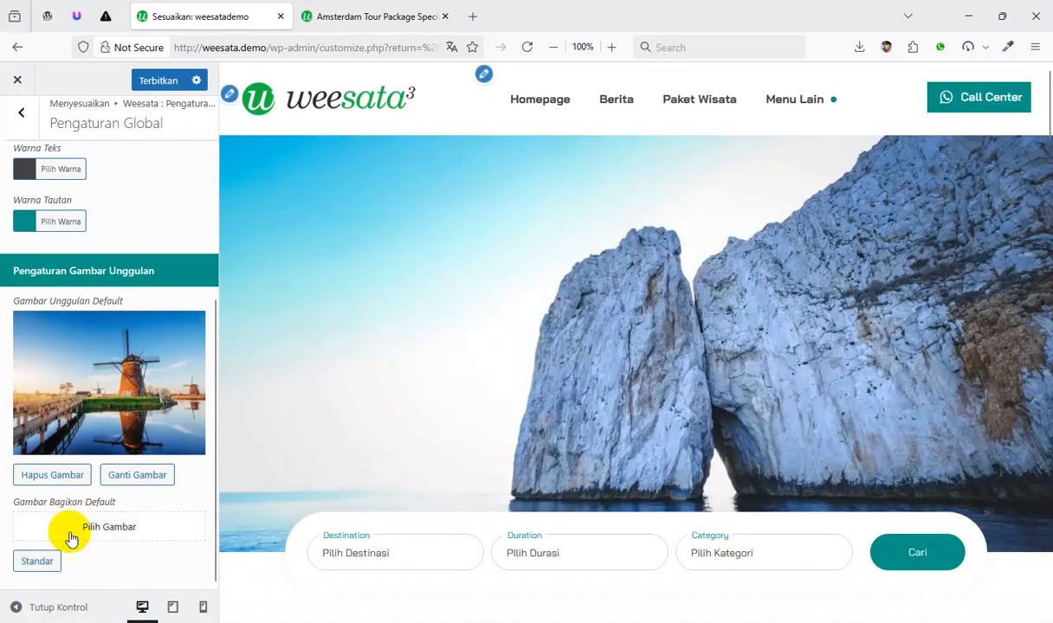
click(87, 530)
click(294, 379)
click(978, 579)
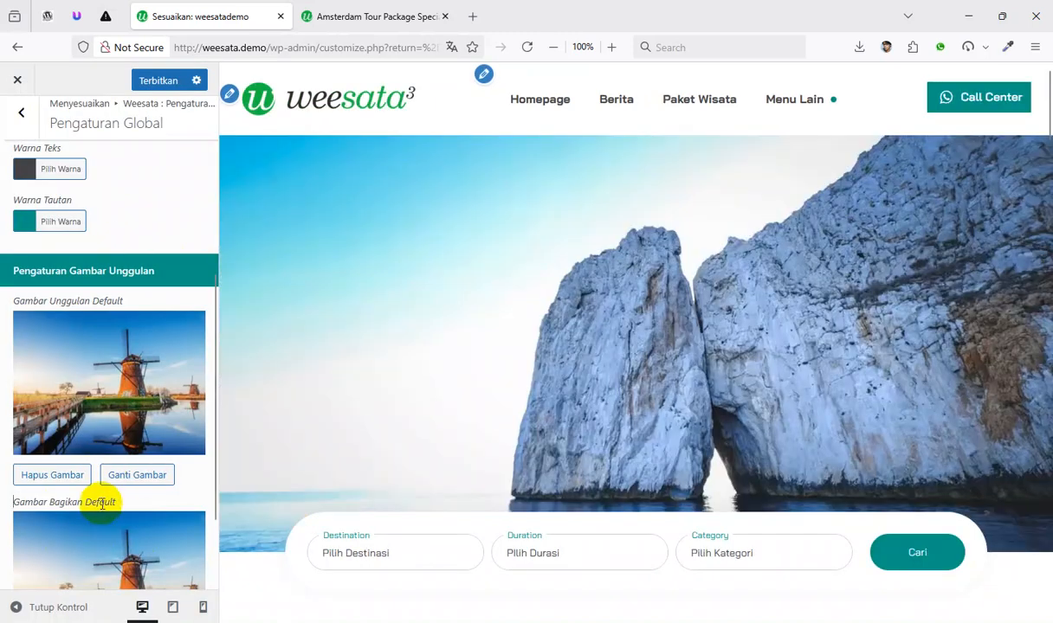
scroll(124, 431, down, 2)
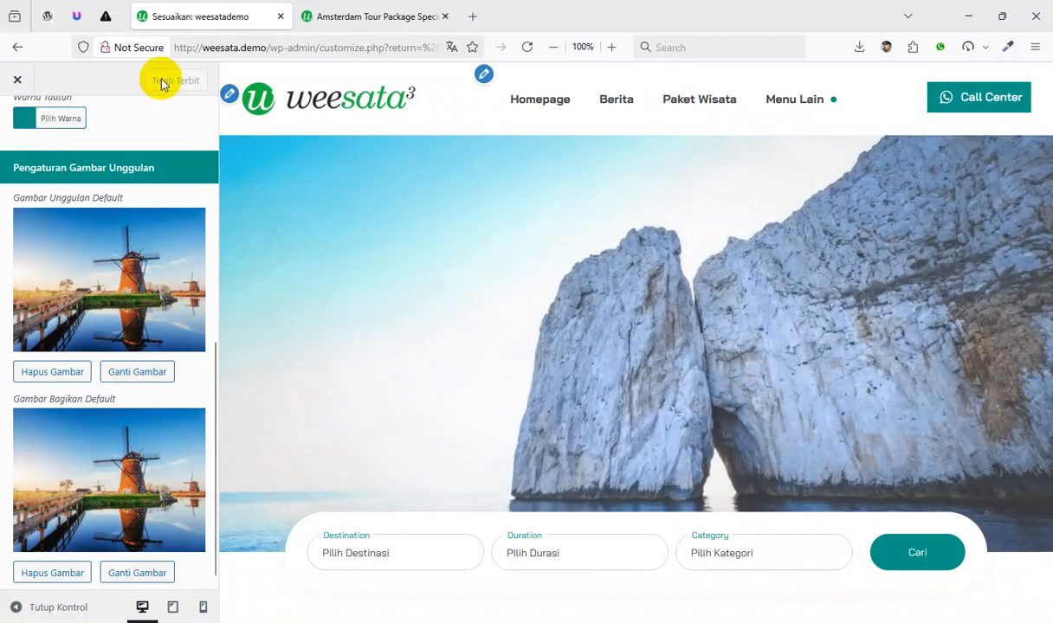
scroll(166, 170, down, 1)
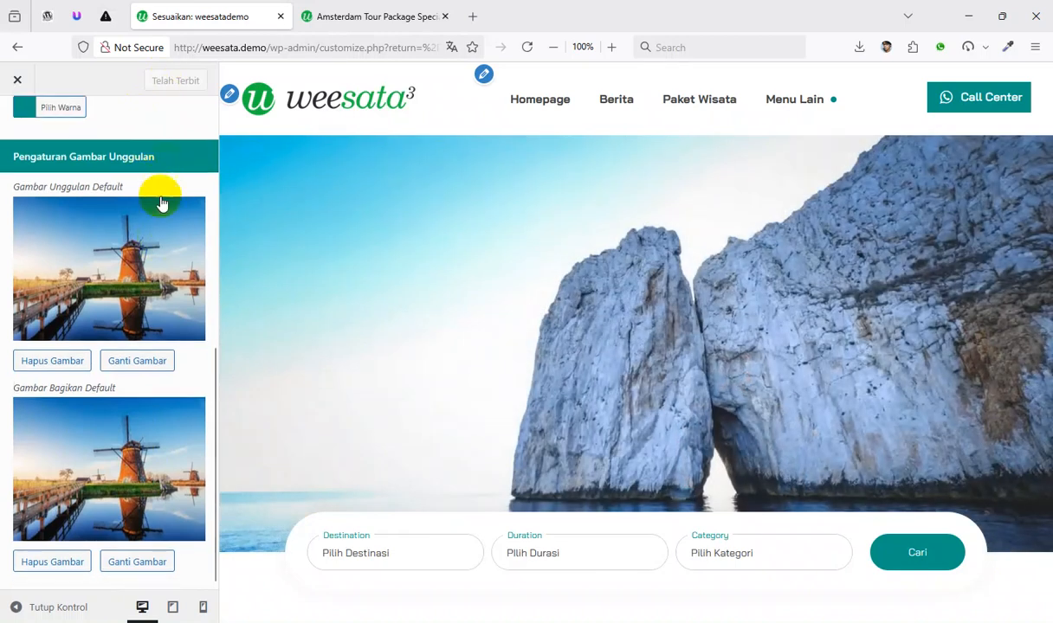
Leave the global settings and open the theme's After Header settings
scroll(156, 225, up, 5)
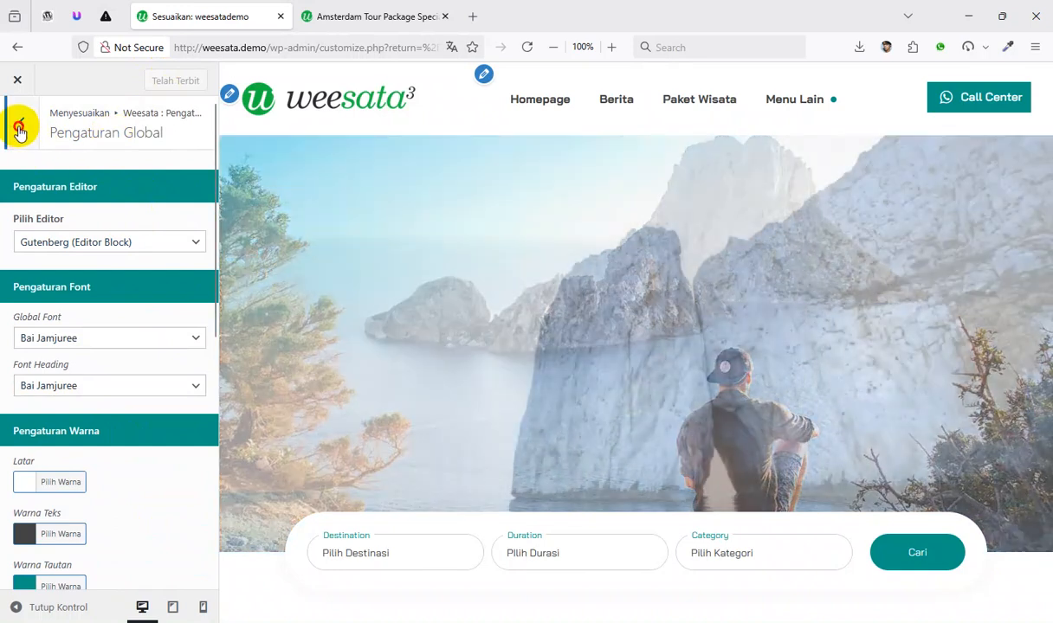
click(19, 128)
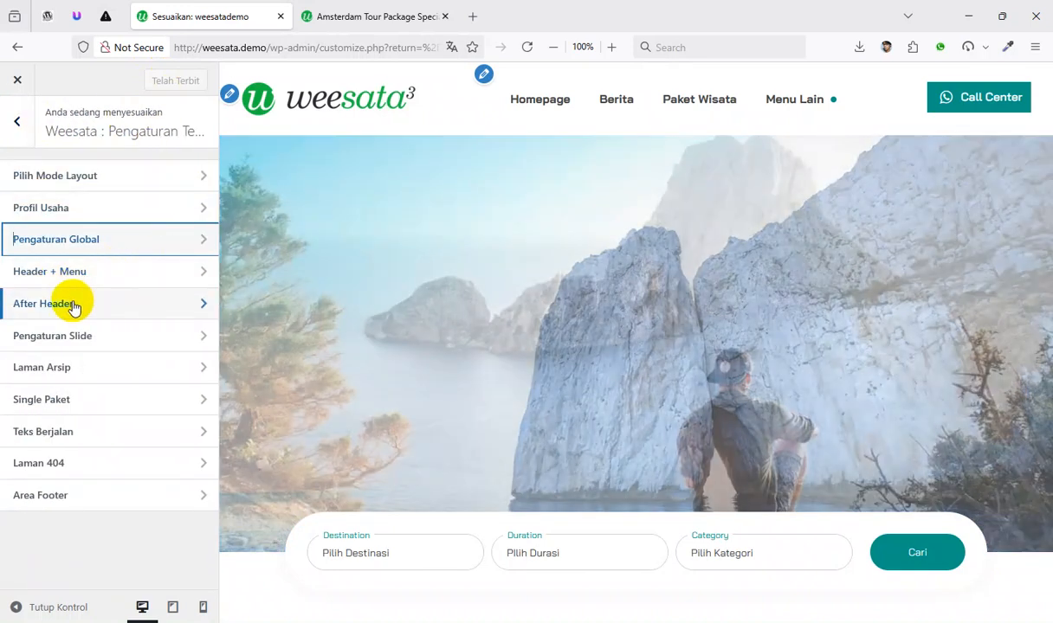
click(45, 303)
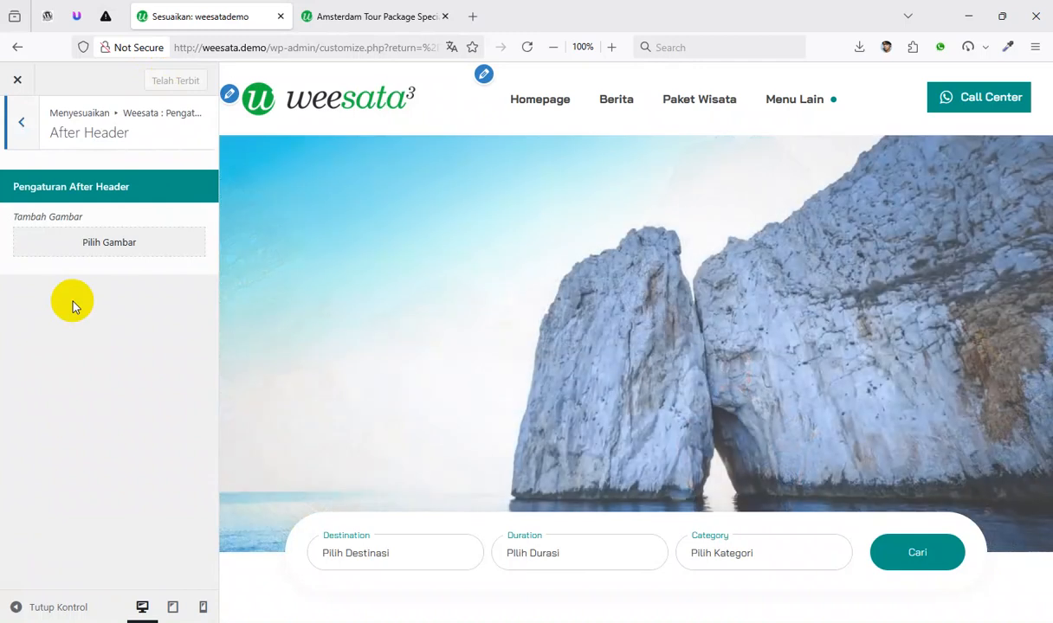
Open the site's Berita page and examine the area directly below its header
click(376, 17)
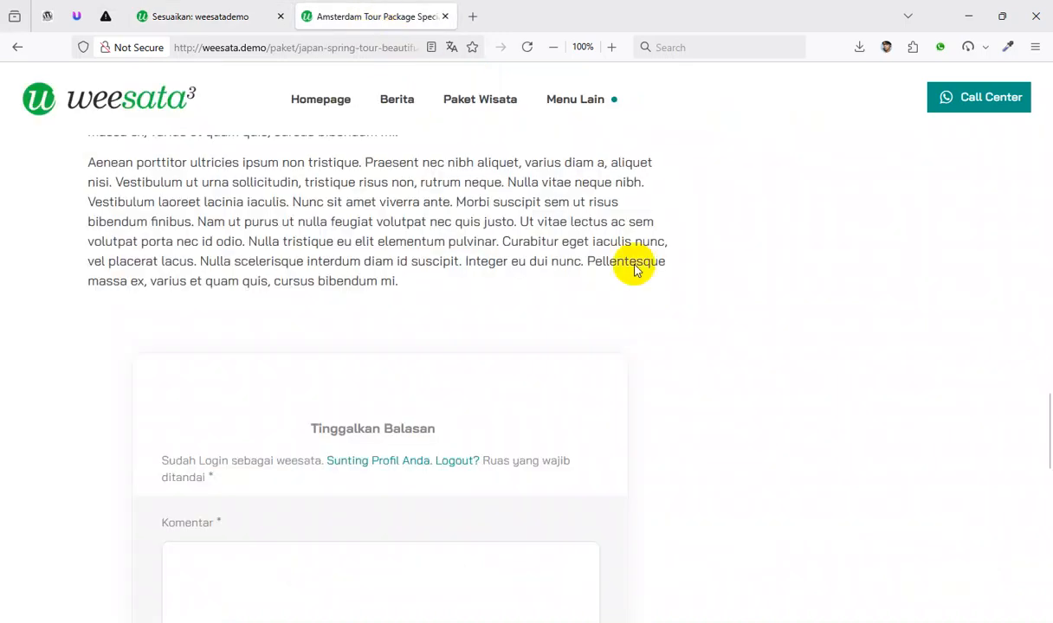
scroll(652, 310, up, 10)
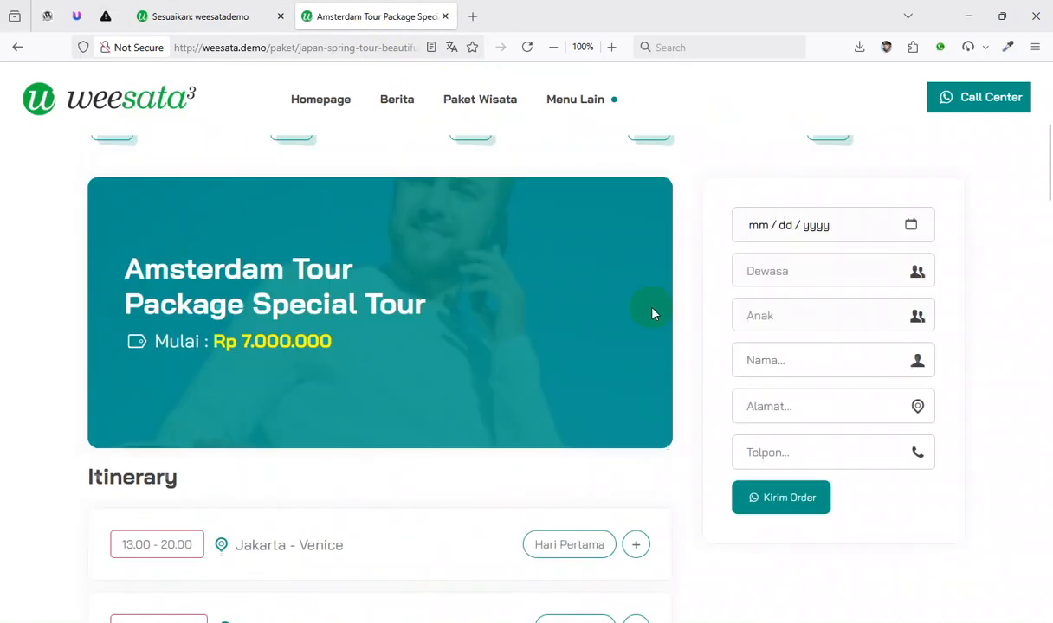
click(395, 102)
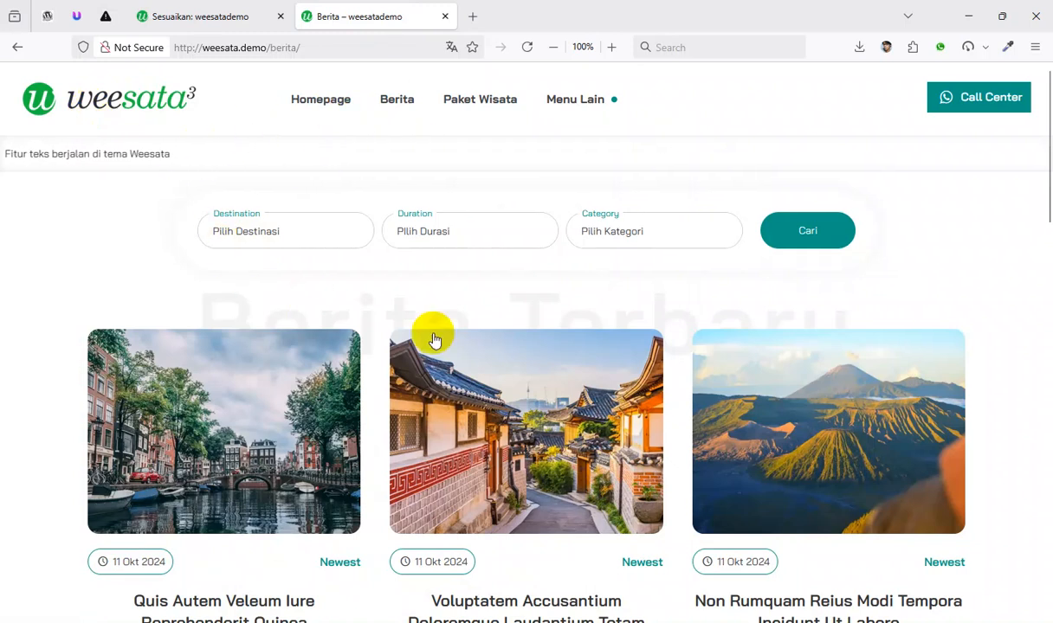
Set the After Header image to halong.jpg from the media library and publish the change
click(180, 19)
click(117, 241)
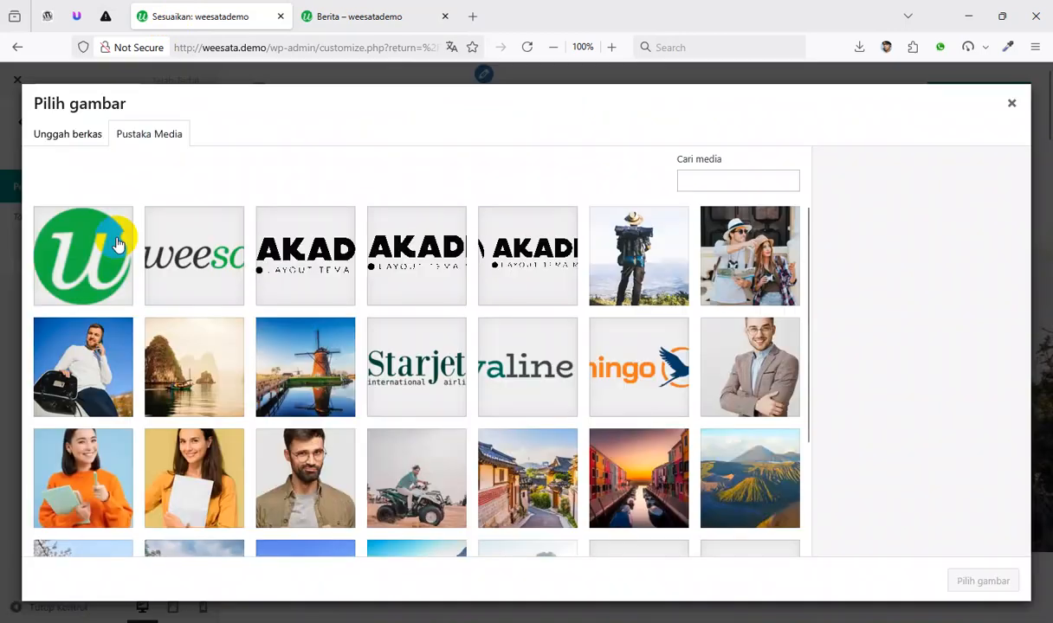
scroll(240, 406, down, 2)
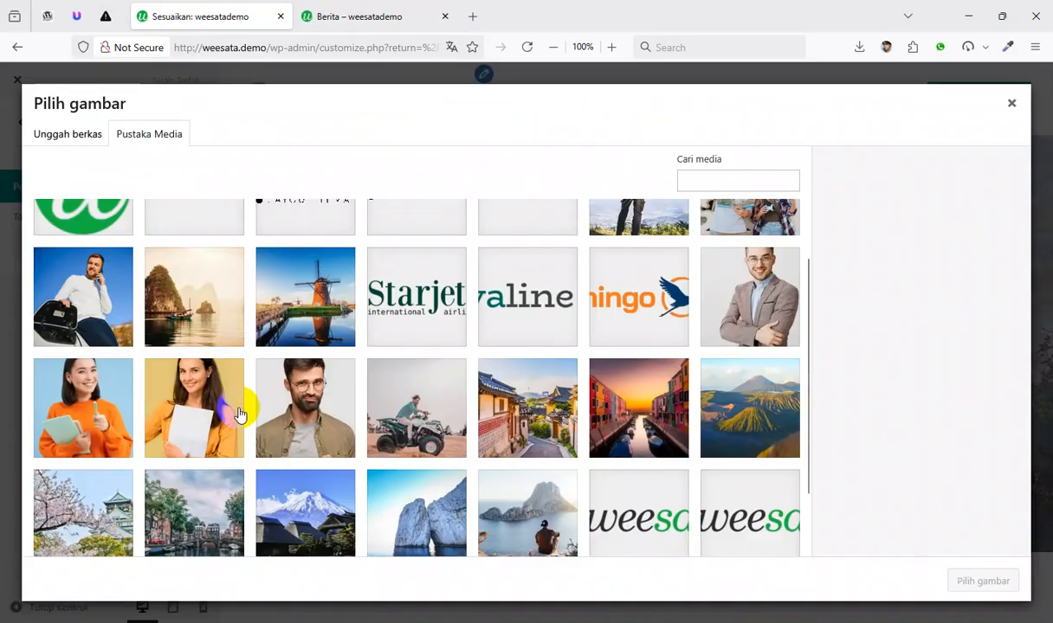
scroll(240, 416, up, 2)
click(177, 372)
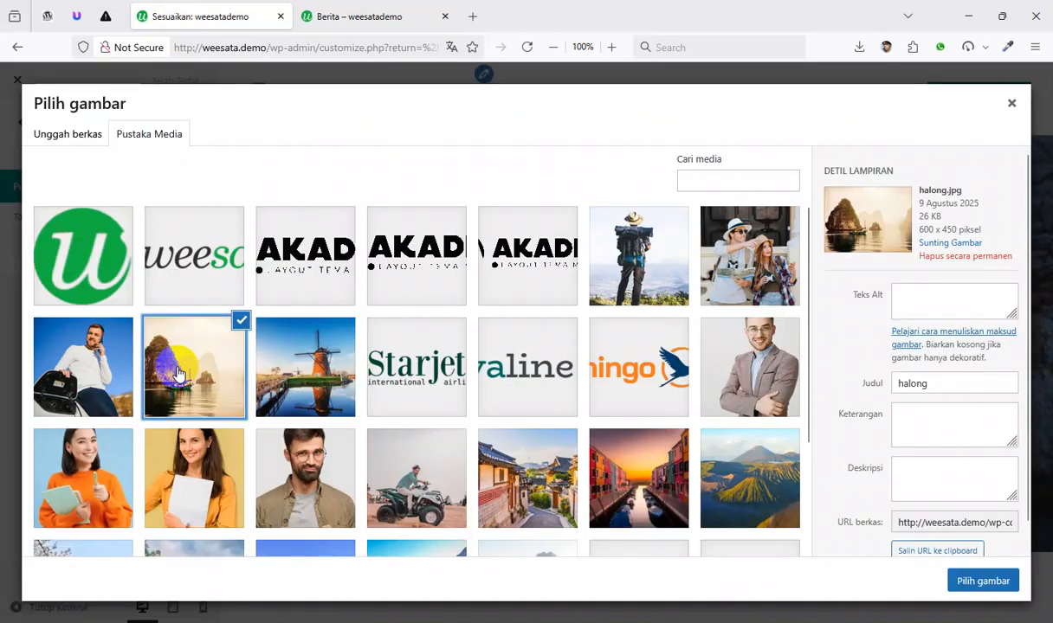
click(965, 580)
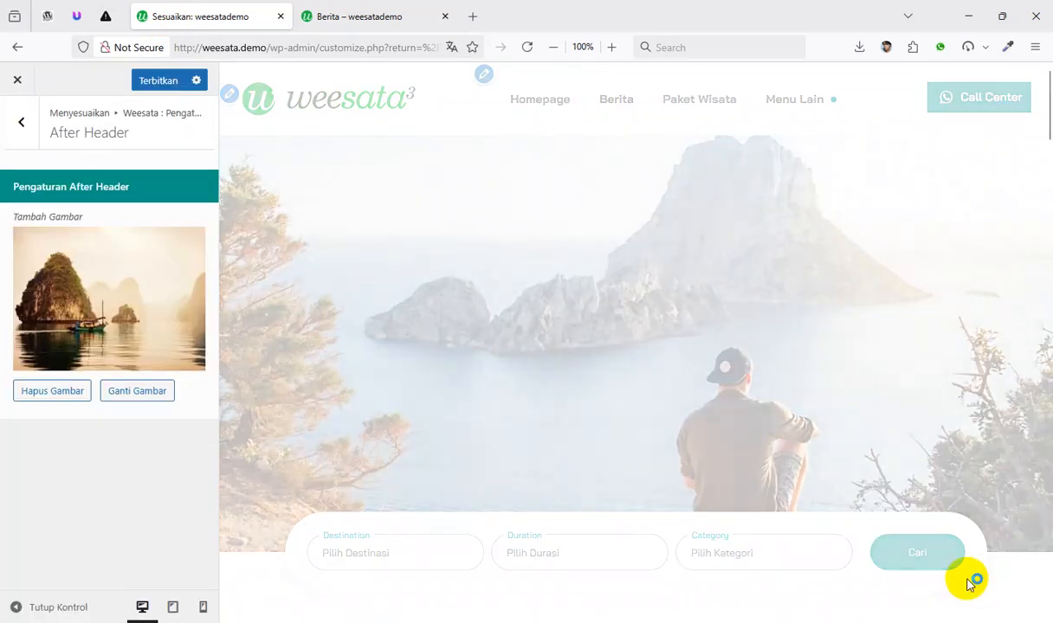
click(157, 83)
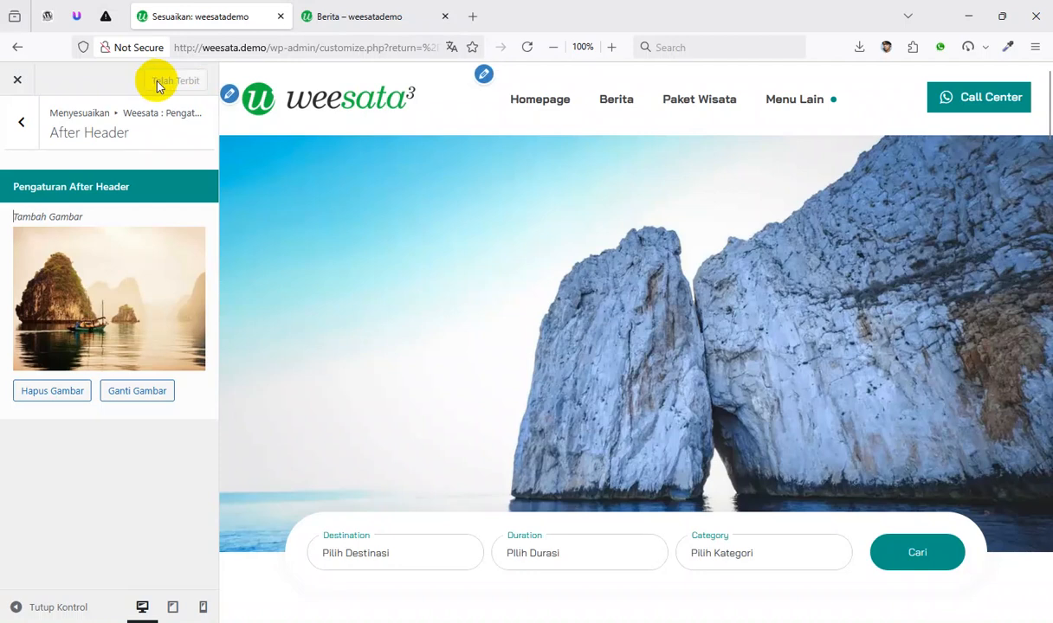
Reload the Berita page and examine how the Halong after-header image sits above the tour search bar
click(322, 16)
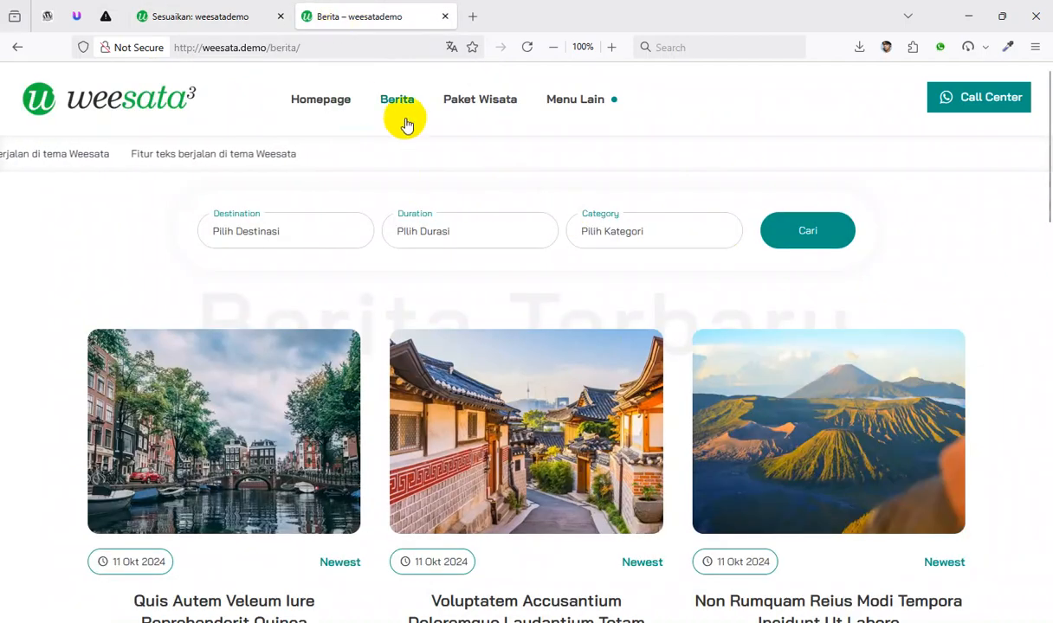
click(526, 48)
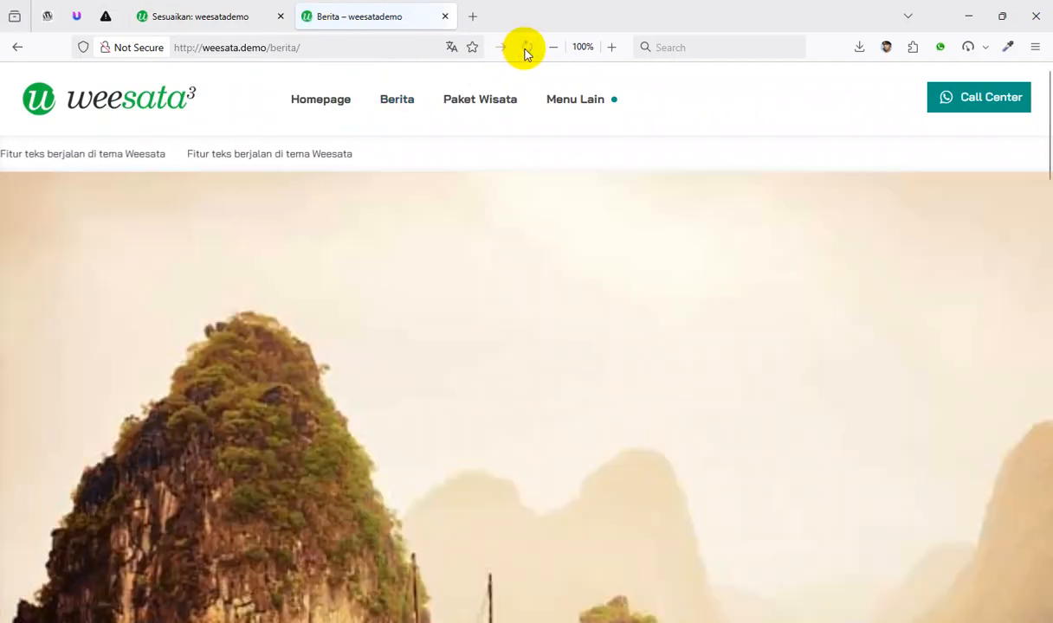
scroll(571, 337, down, 6)
scroll(561, 372, up, 5)
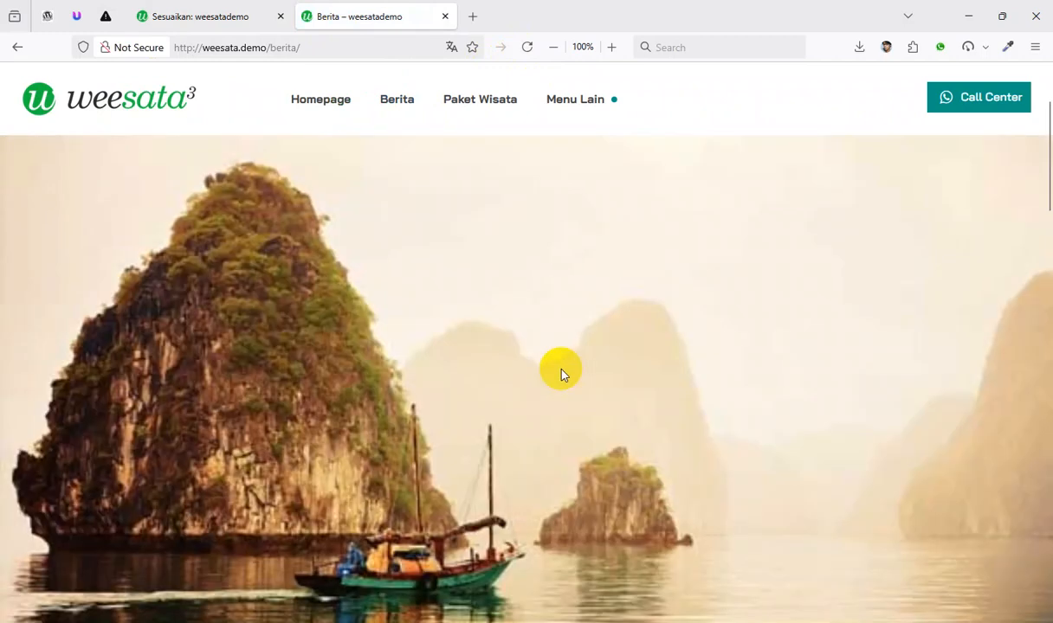
scroll(560, 373, up, 2)
scroll(564, 318, down, 4)
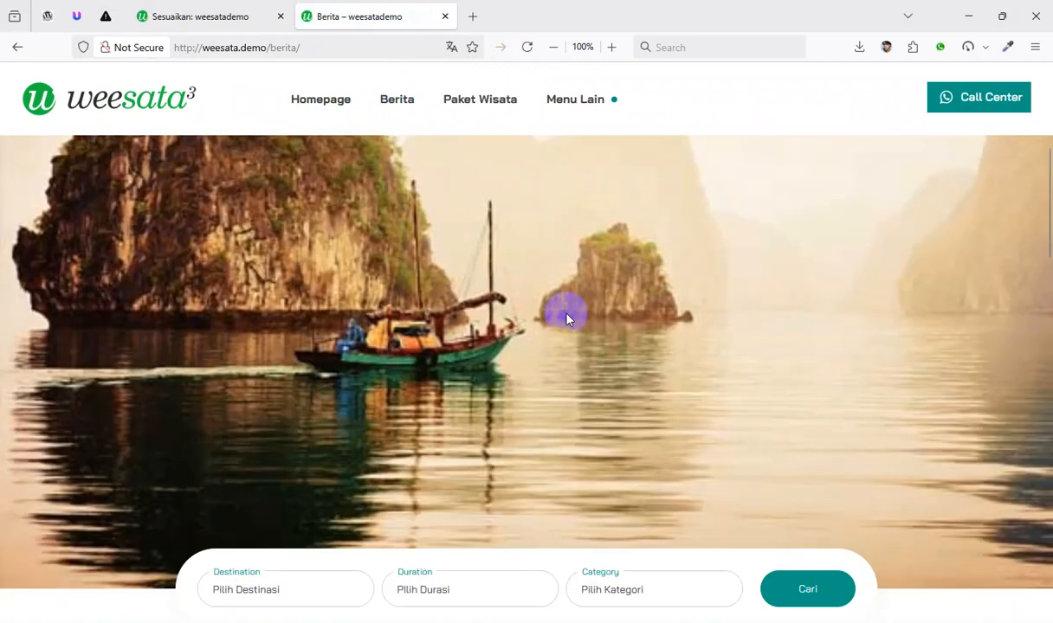
scroll(578, 409, up, 5)
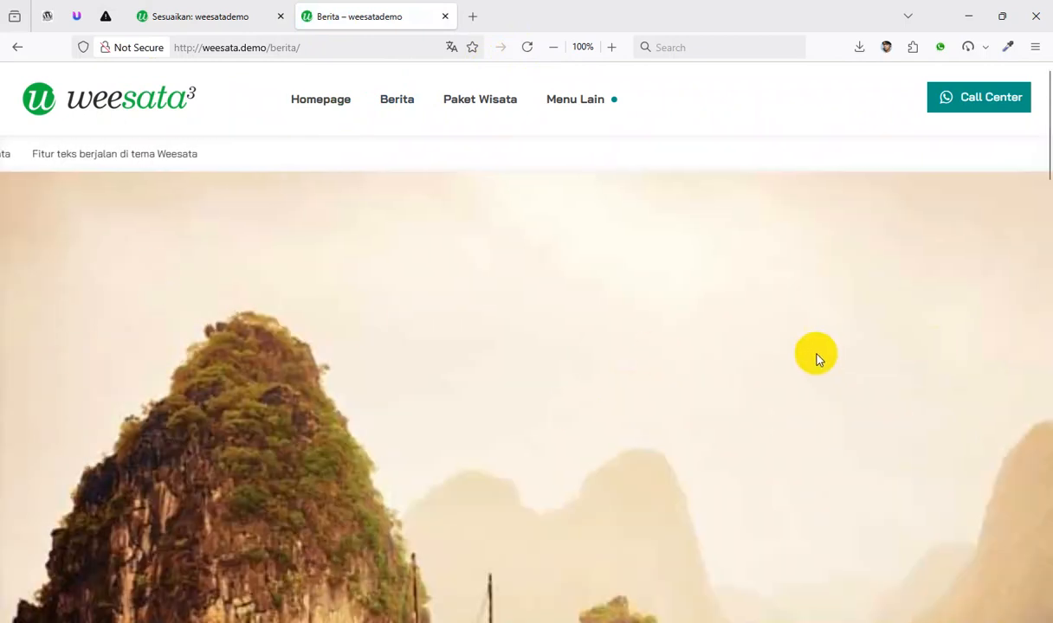
scroll(815, 353, down, 3)
scroll(825, 331, down, 2)
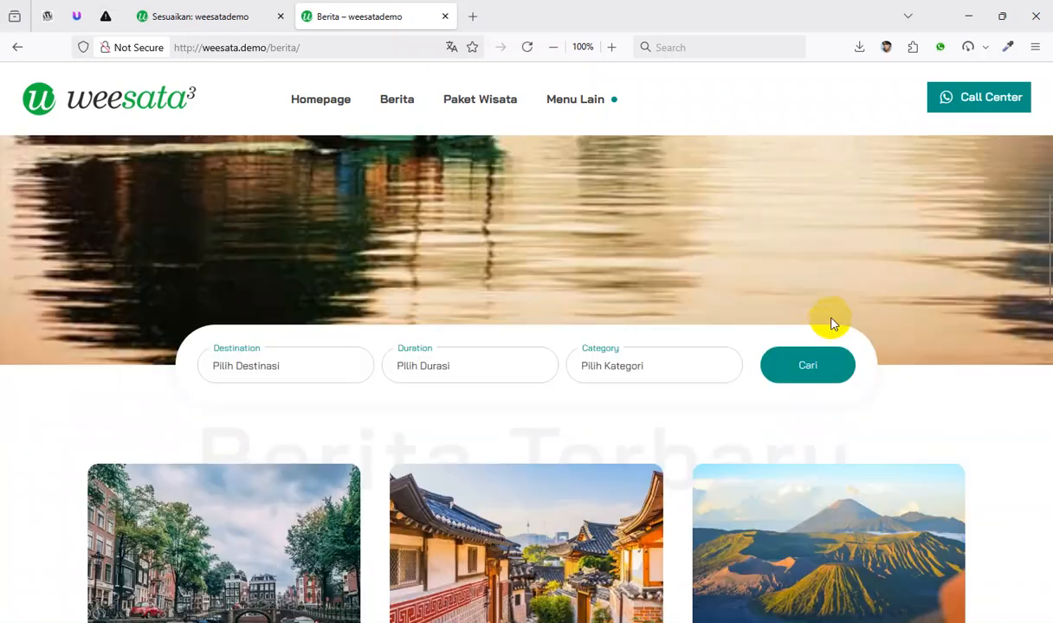
Replace the After Header image with venice.webp from the media library and publish the change
click(207, 15)
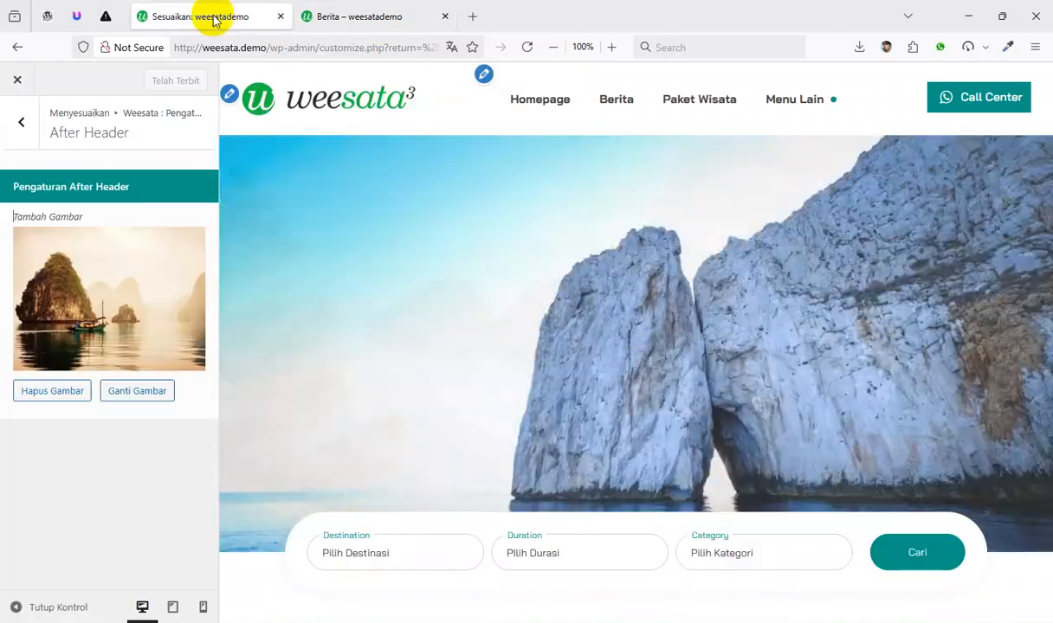
click(79, 330)
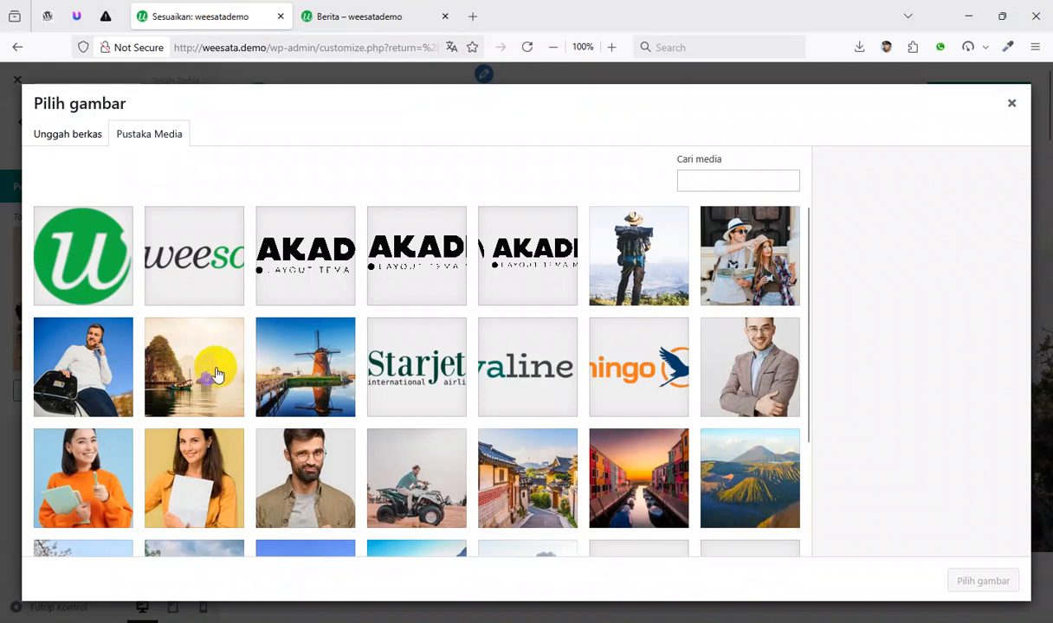
click(691, 460)
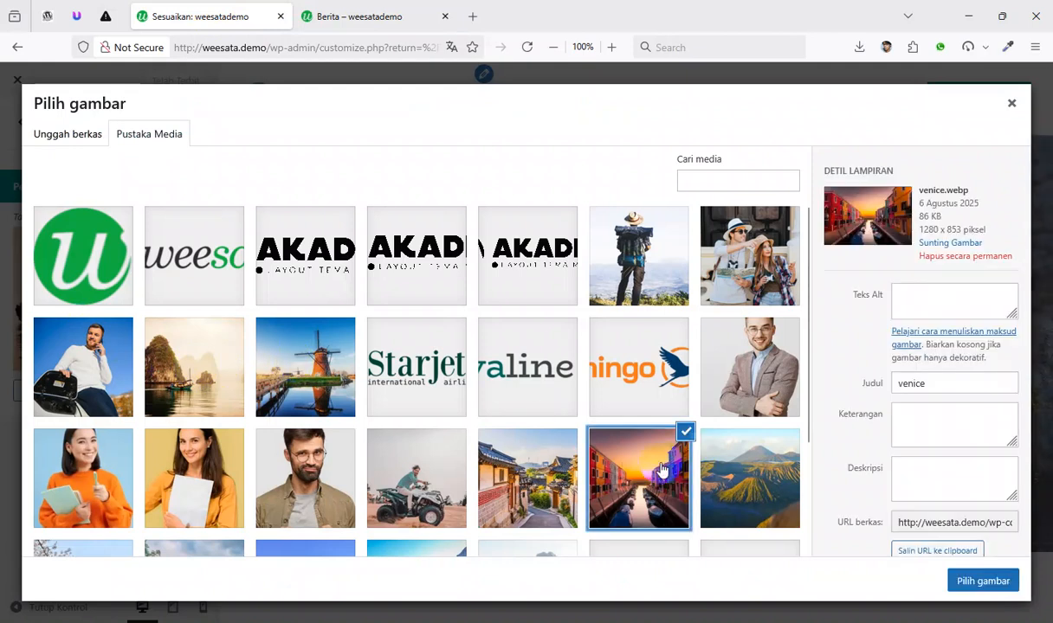
click(983, 582)
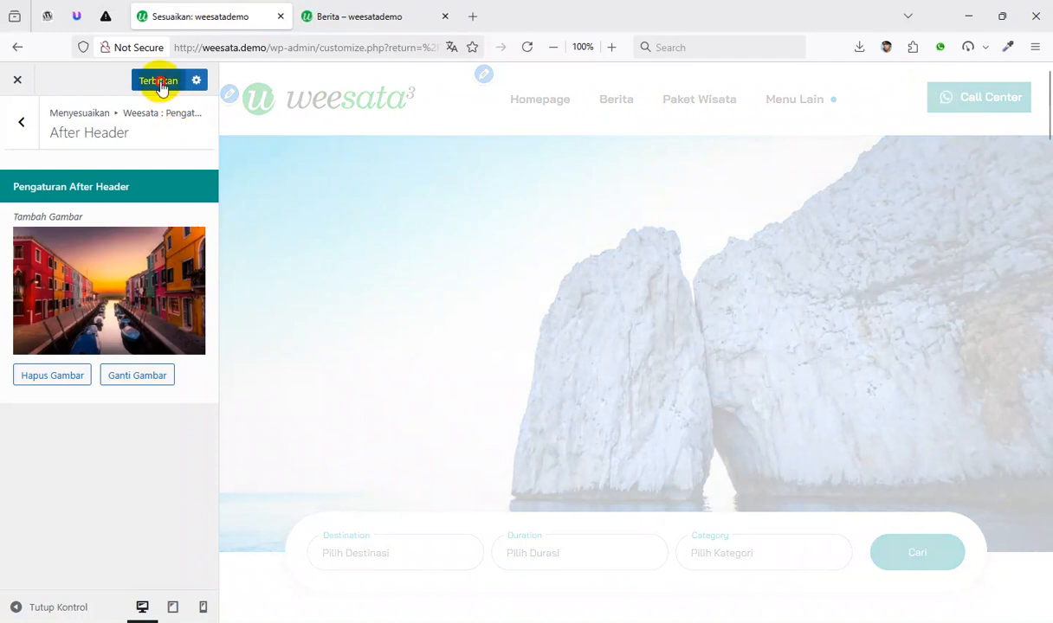
click(160, 84)
Reload the Berita page to check the Venice after-header image, and return to the customizer
click(350, 17)
click(528, 47)
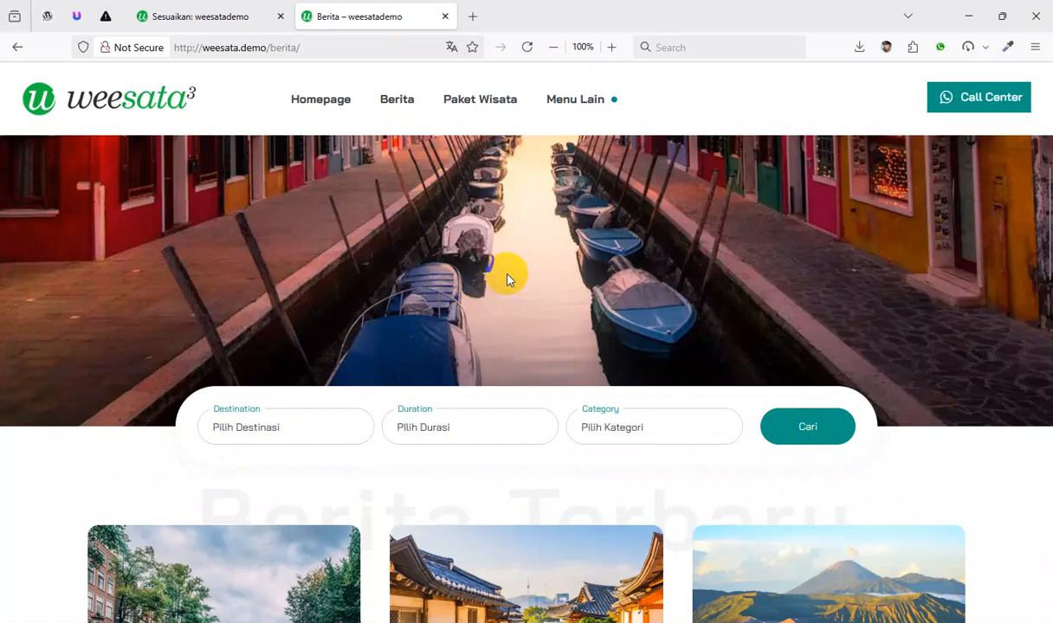
click(228, 16)
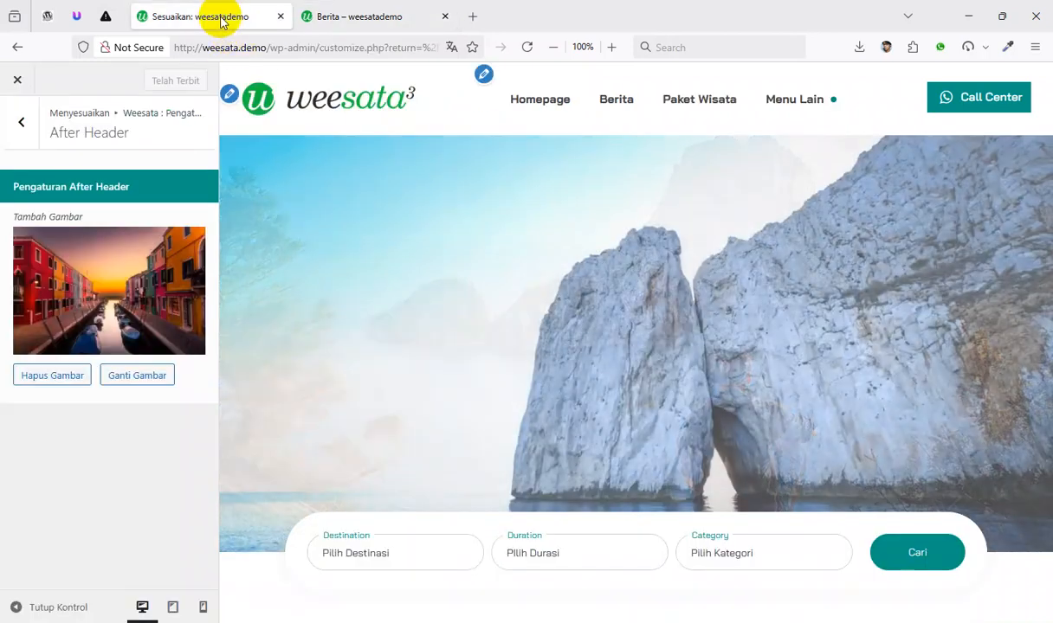
Open the Pengaturan Slide settings, look at the slider on the site's homepage, and return to the customizer
click(22, 128)
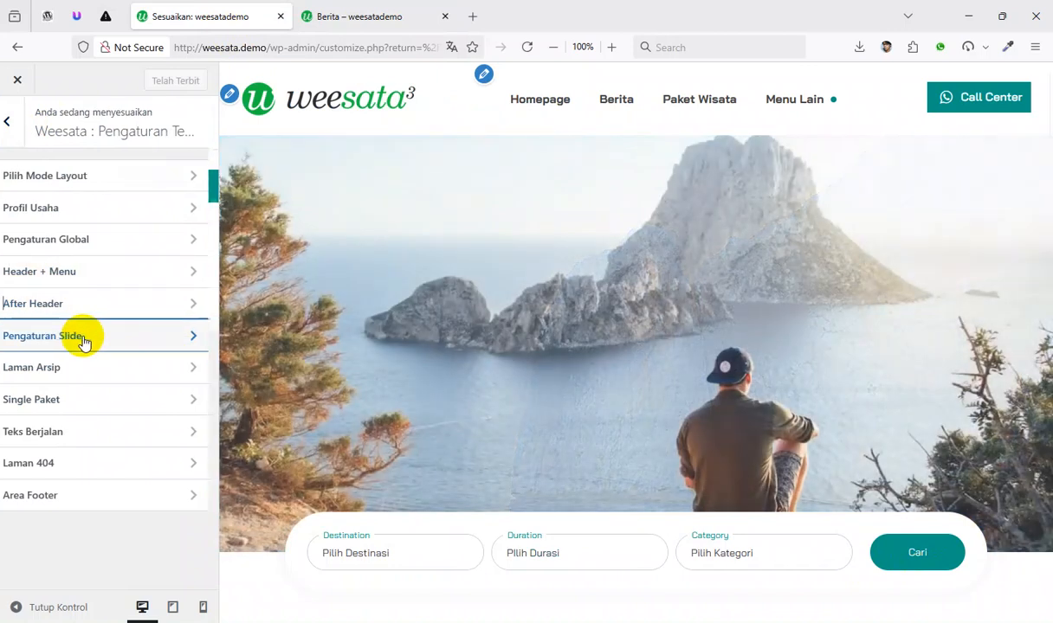
click(84, 339)
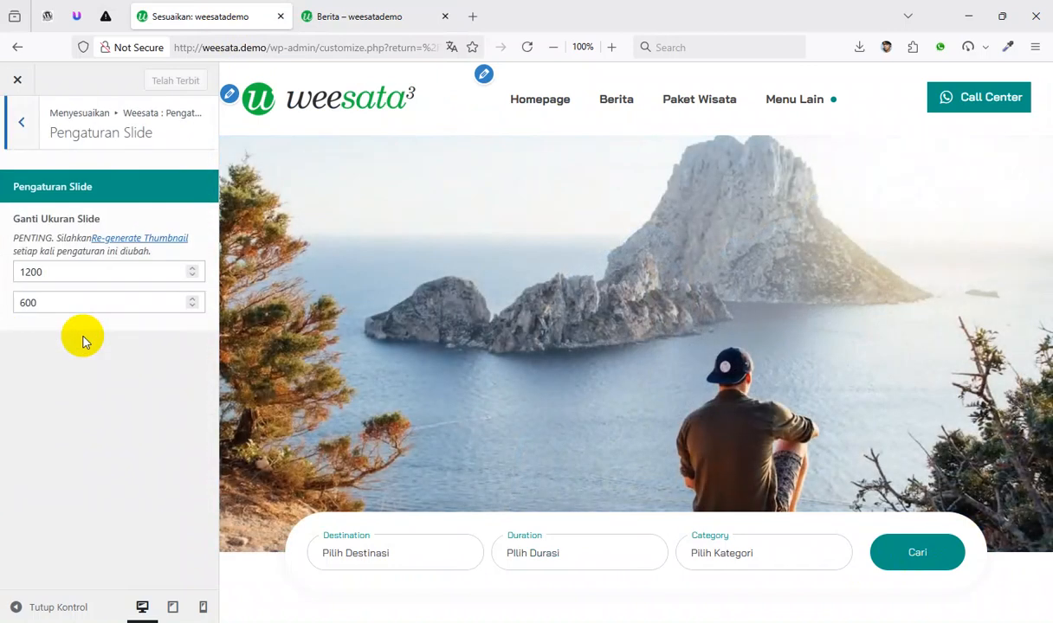
click(342, 17)
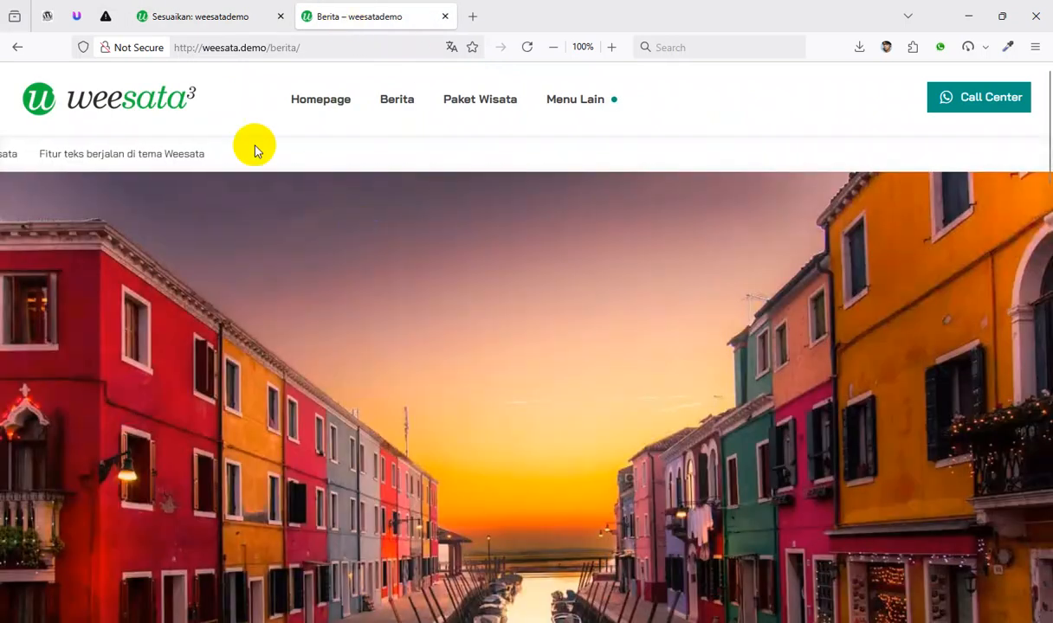
click(166, 93)
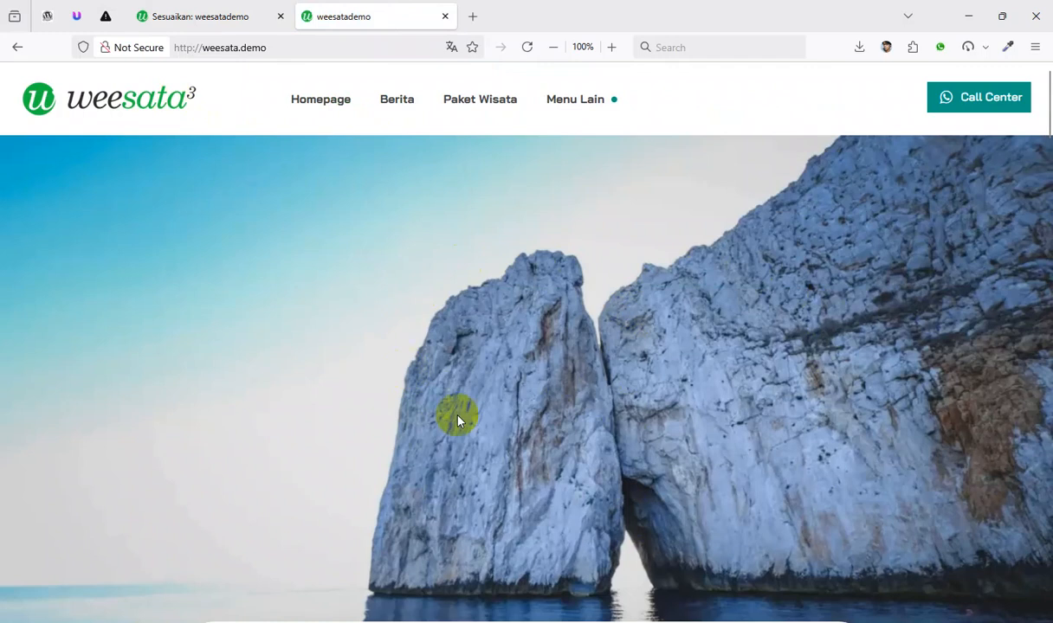
click(197, 17)
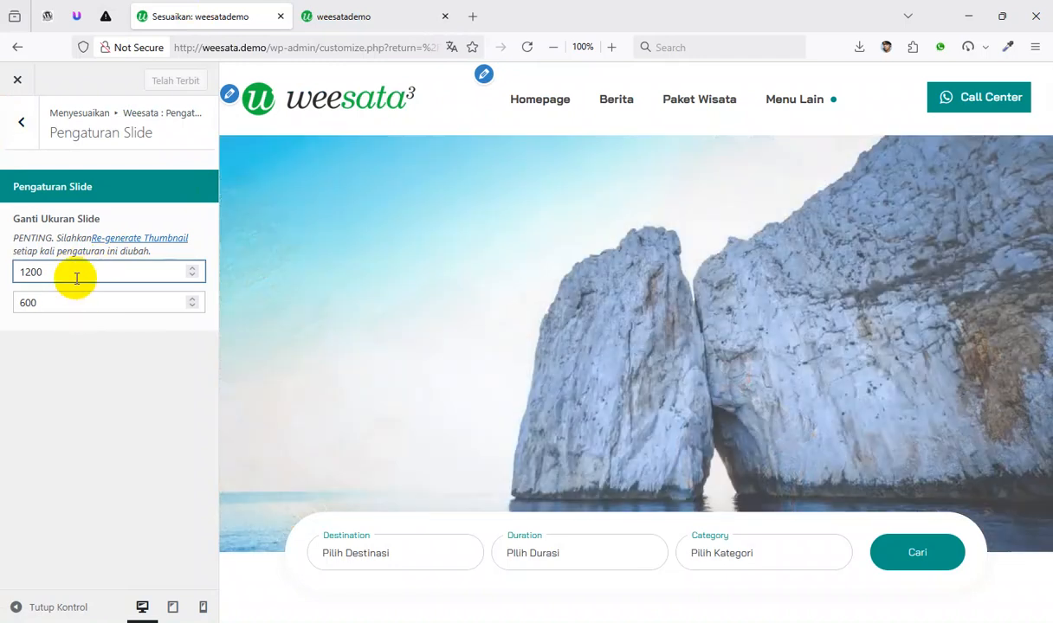
Examine the slide width and height fields under Ganti Ukuran Slide alongside the slider preview
click(70, 306)
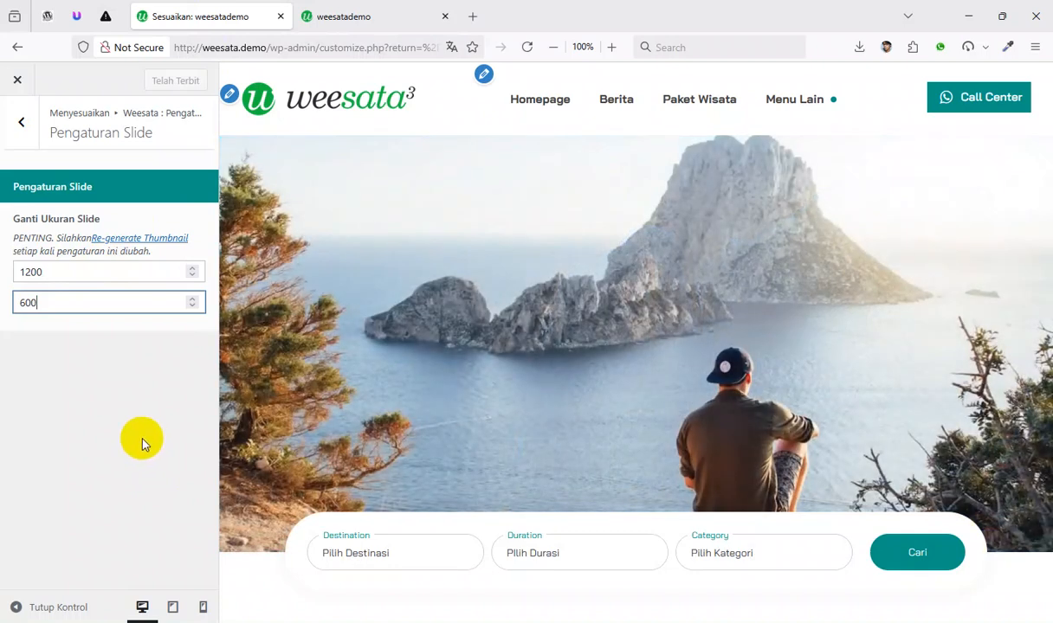
click(90, 270)
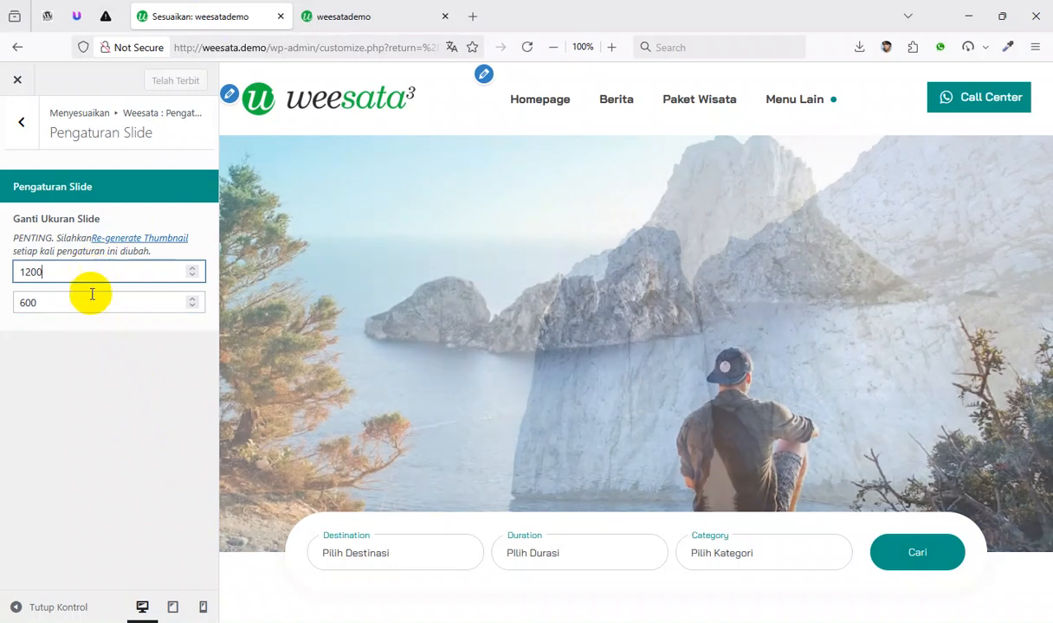
click(90, 299)
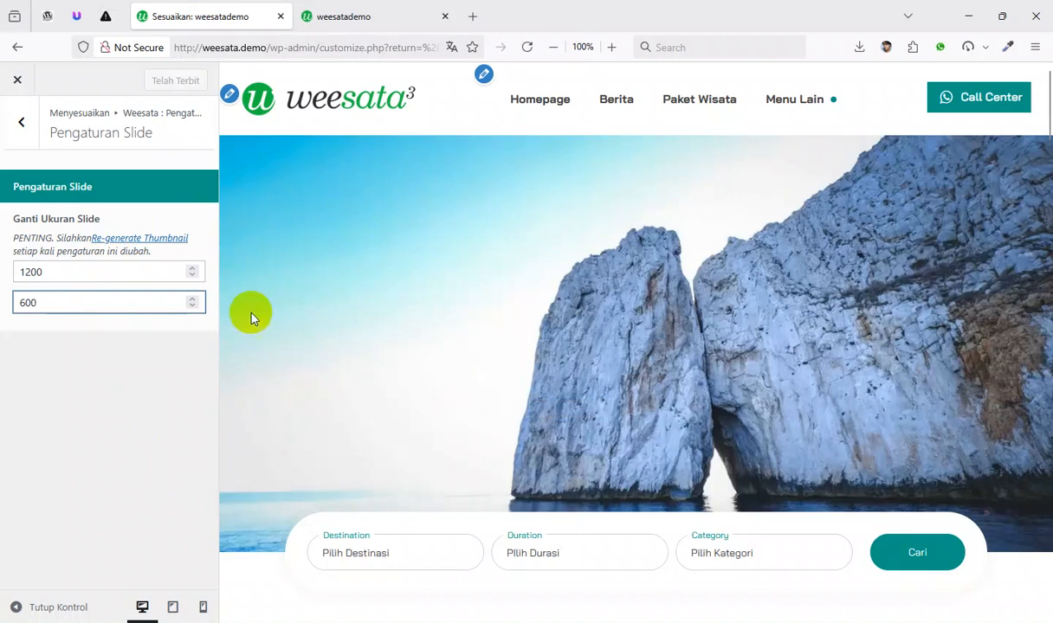
click(78, 271)
click(91, 302)
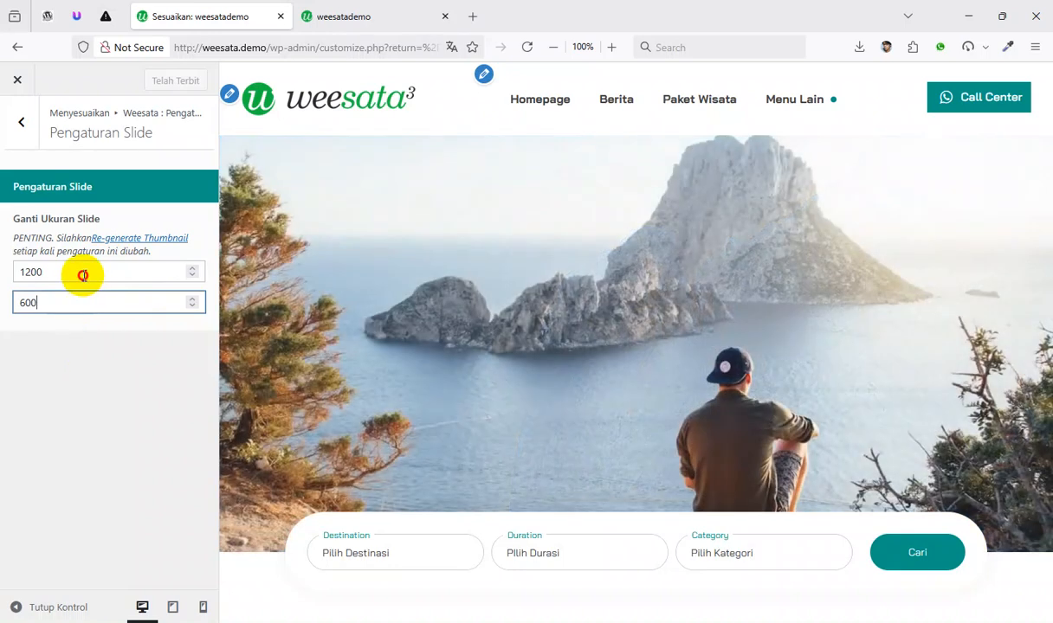
click(82, 271)
click(80, 299)
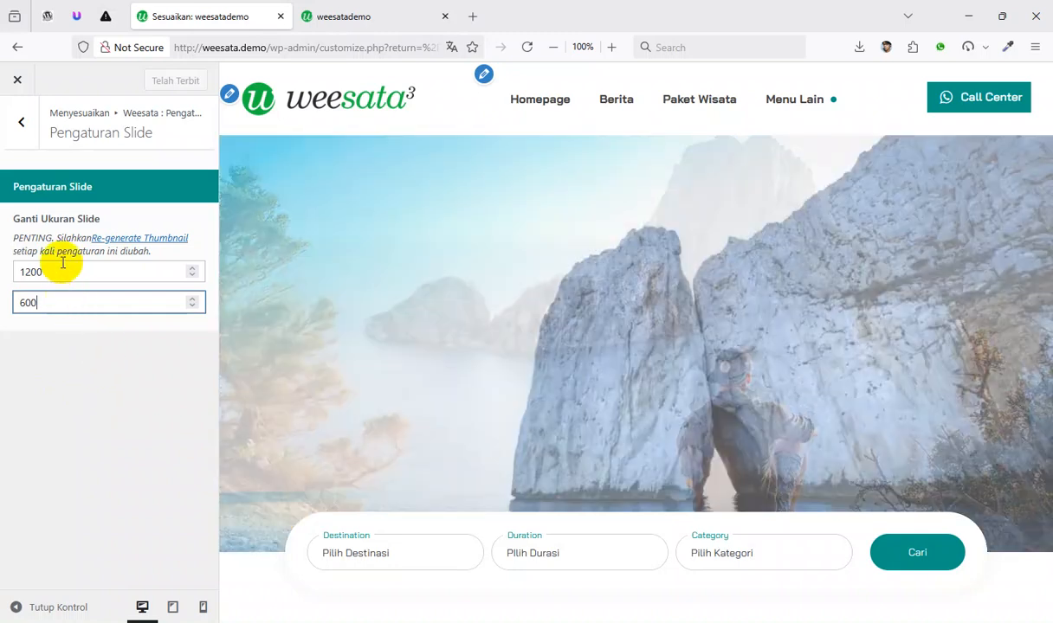
click(66, 272)
click(63, 297)
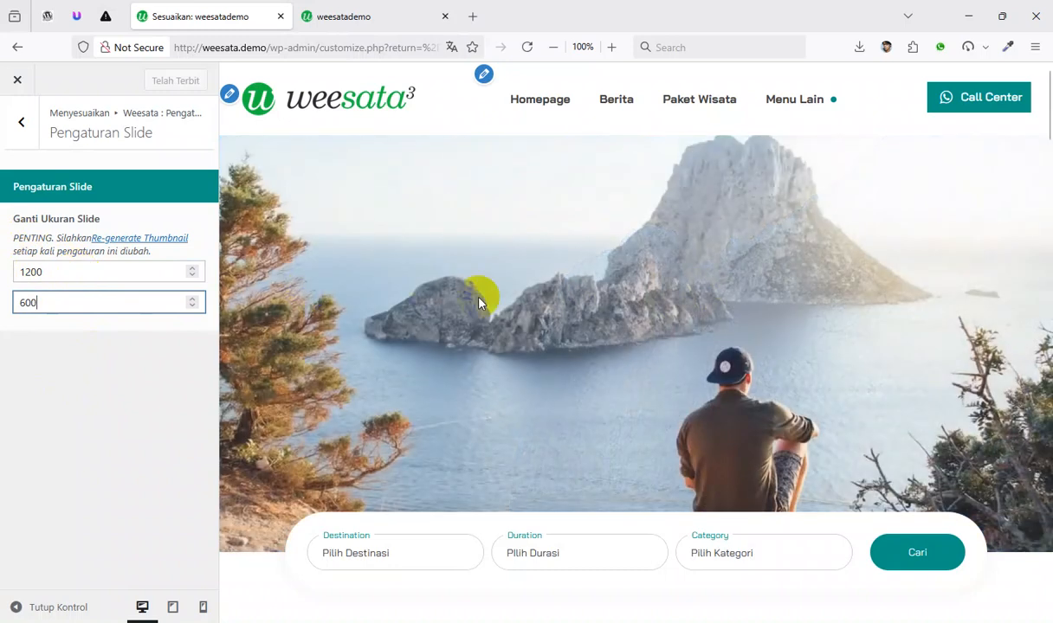
Set the slide size to 1400 wide and 500 high
click(77, 273)
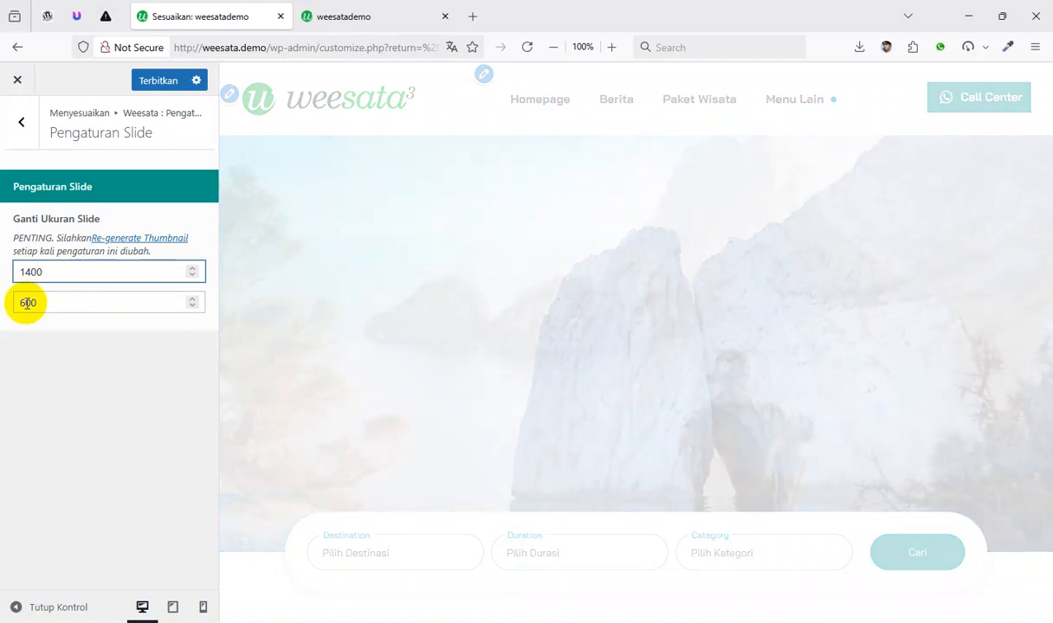
click(19, 302)
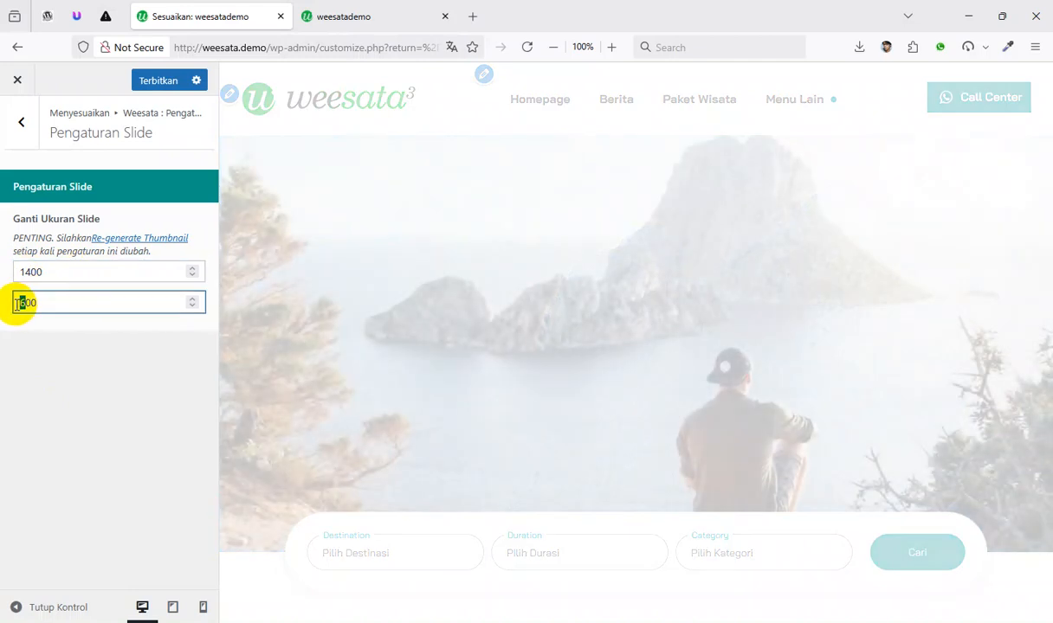
text(5)
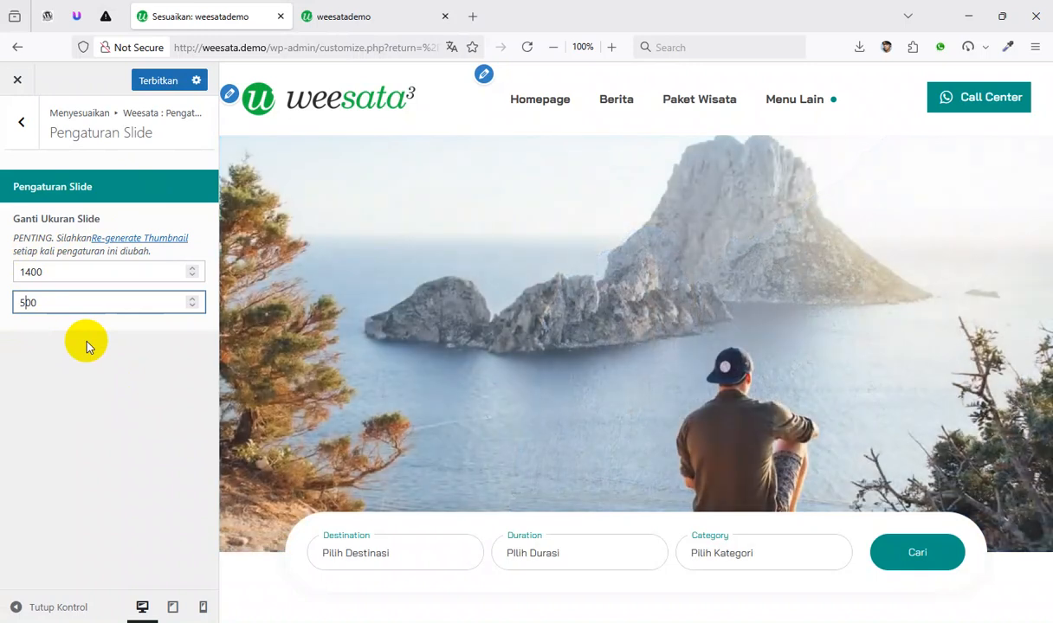
click(66, 273)
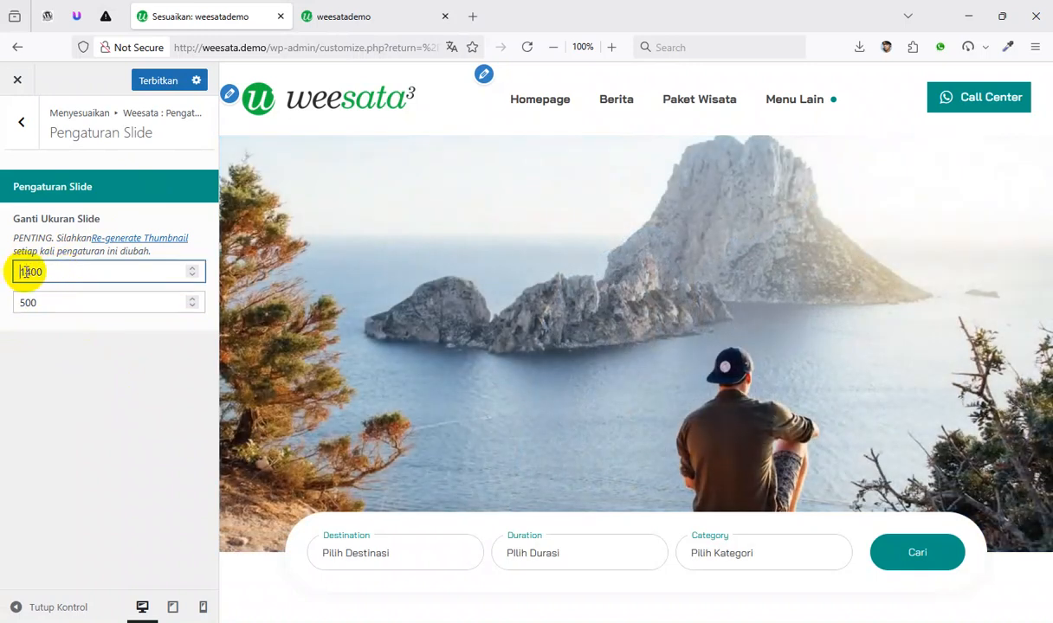
click(66, 299)
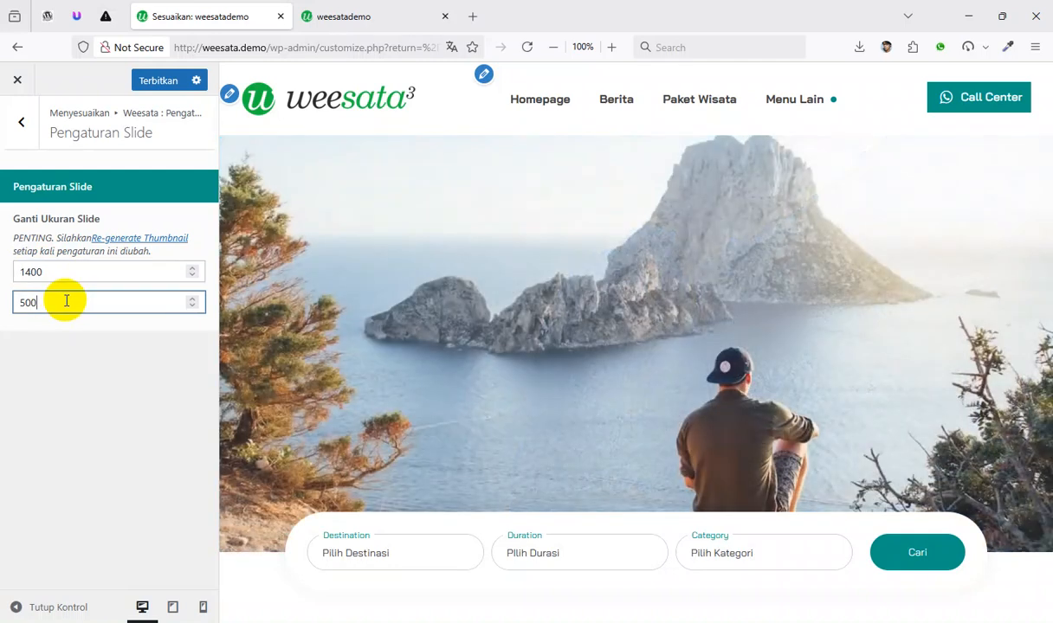
Restore the slide size to 1200 wide and 600 high
click(29, 273)
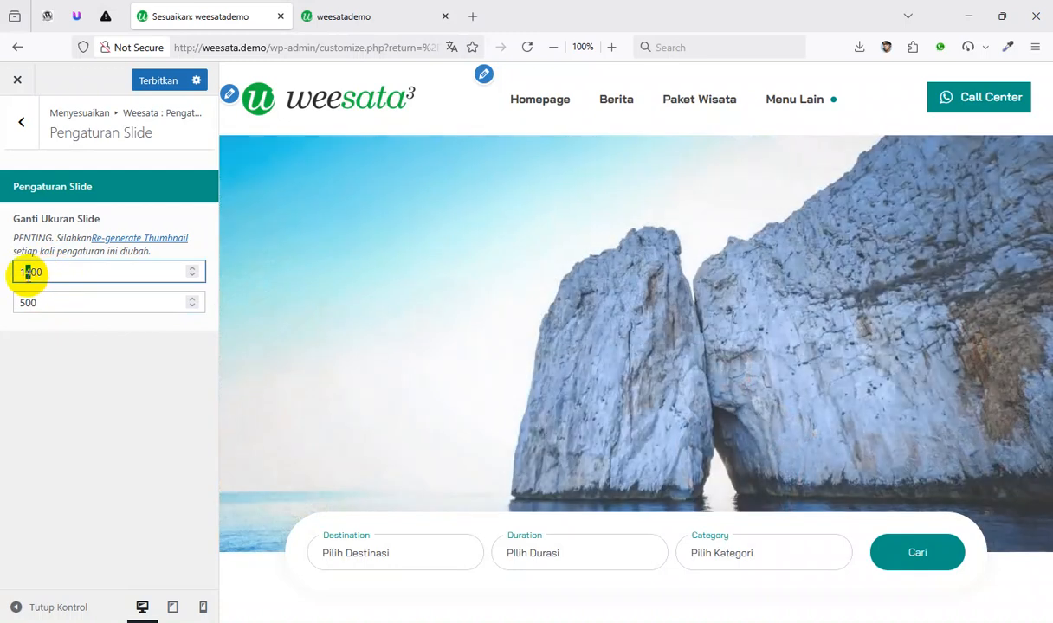
text(2)
drag(28, 298, 19, 302)
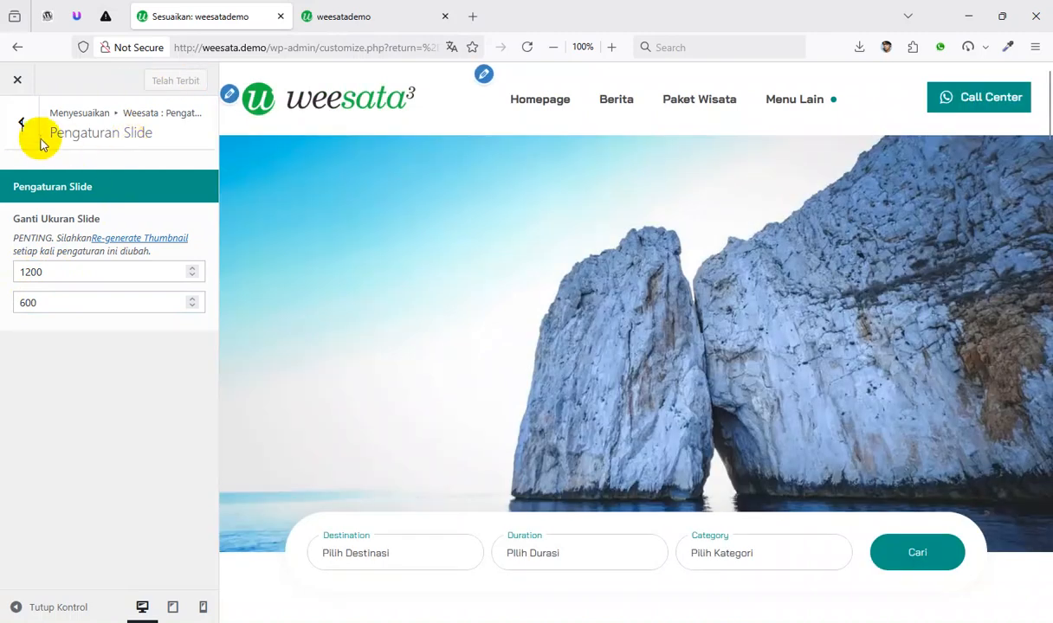
Open the Laman Arsip settings and examine the article listing on the site's Berita page
click(24, 134)
scroll(286, 232, down, 2)
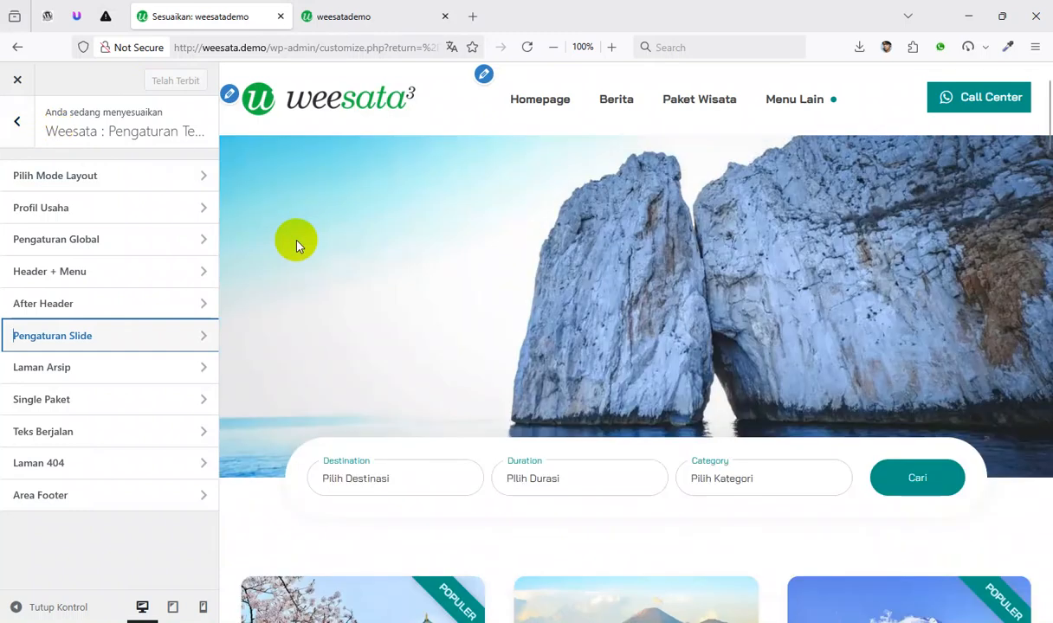
click(95, 371)
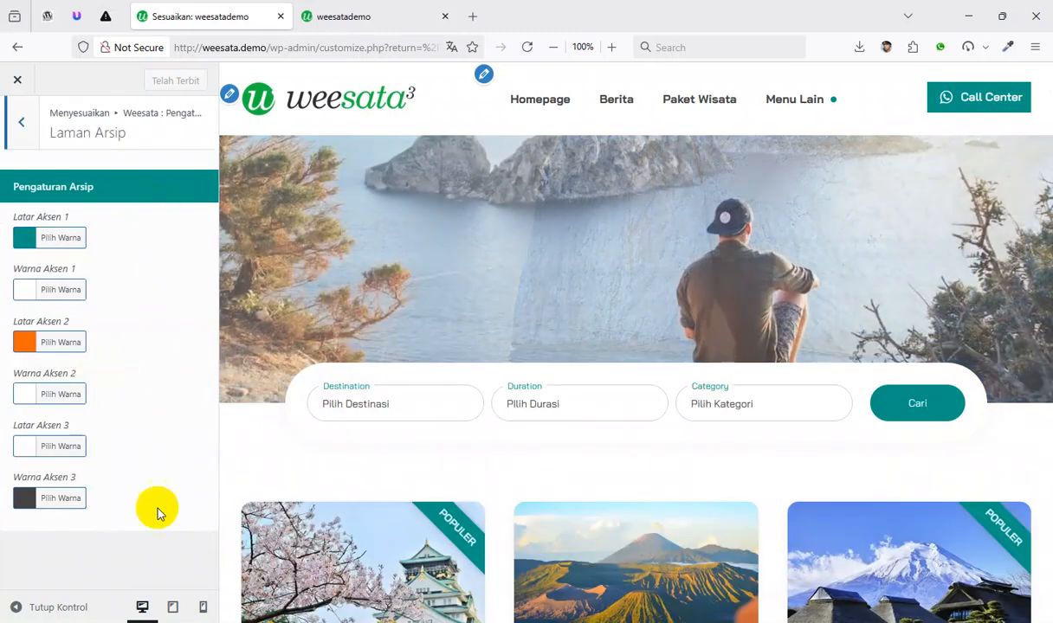
click(346, 17)
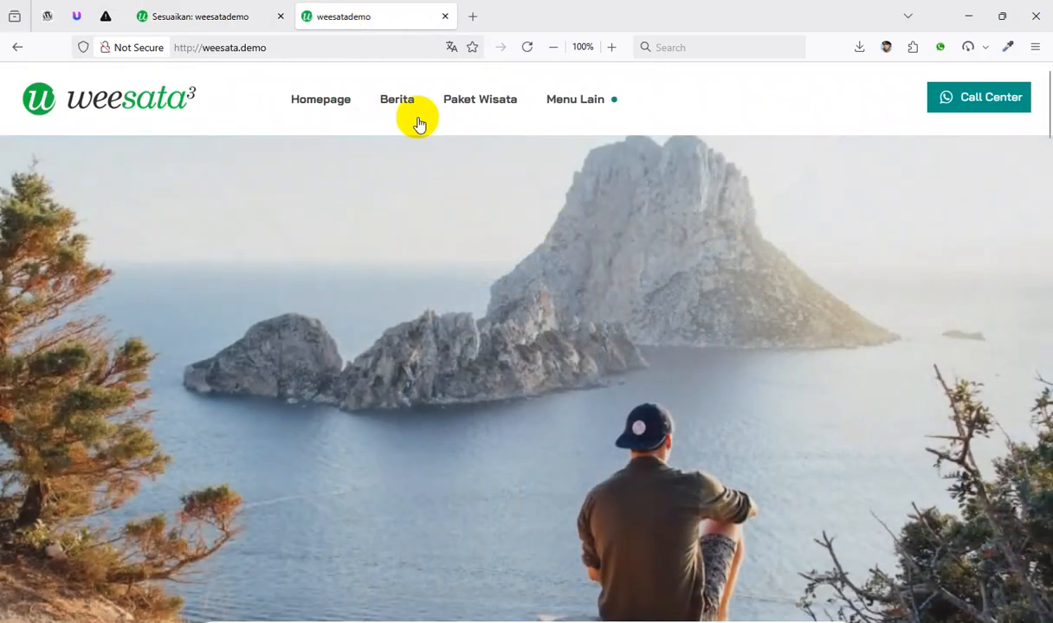
click(402, 106)
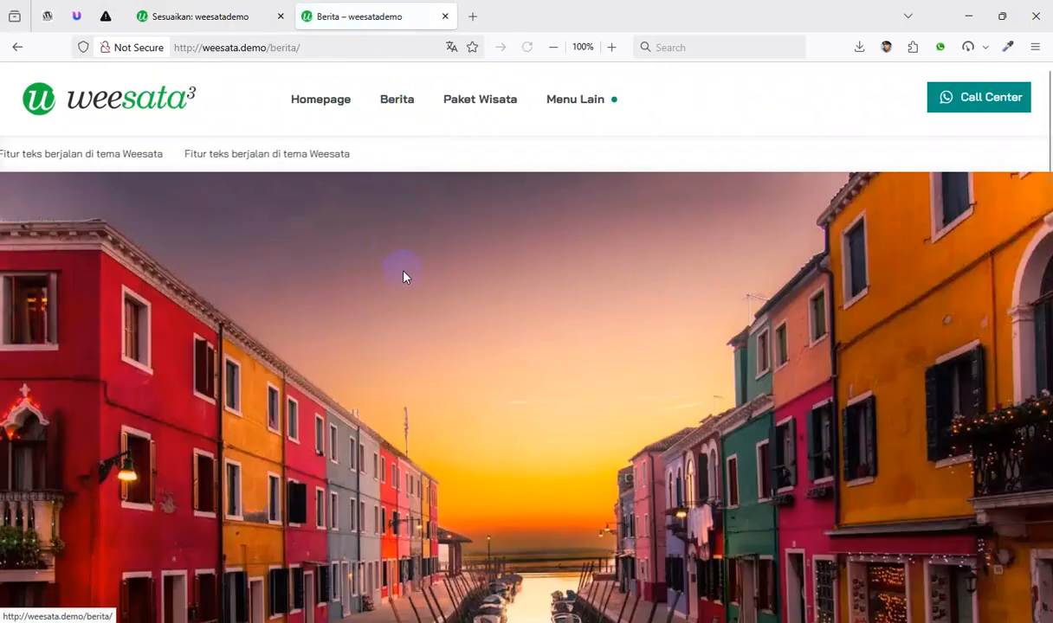
scroll(405, 277, down, 5)
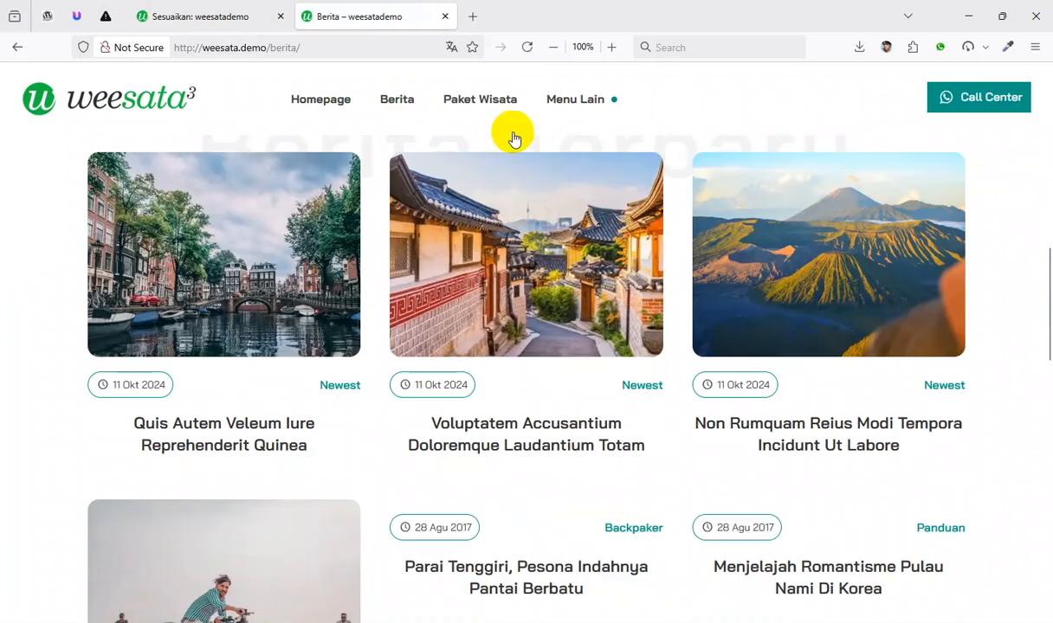
Examine the labels on the tour cards in the Paket Wisata archive, and return to the archive colour settings
click(492, 98)
mouse_move(595, 129)
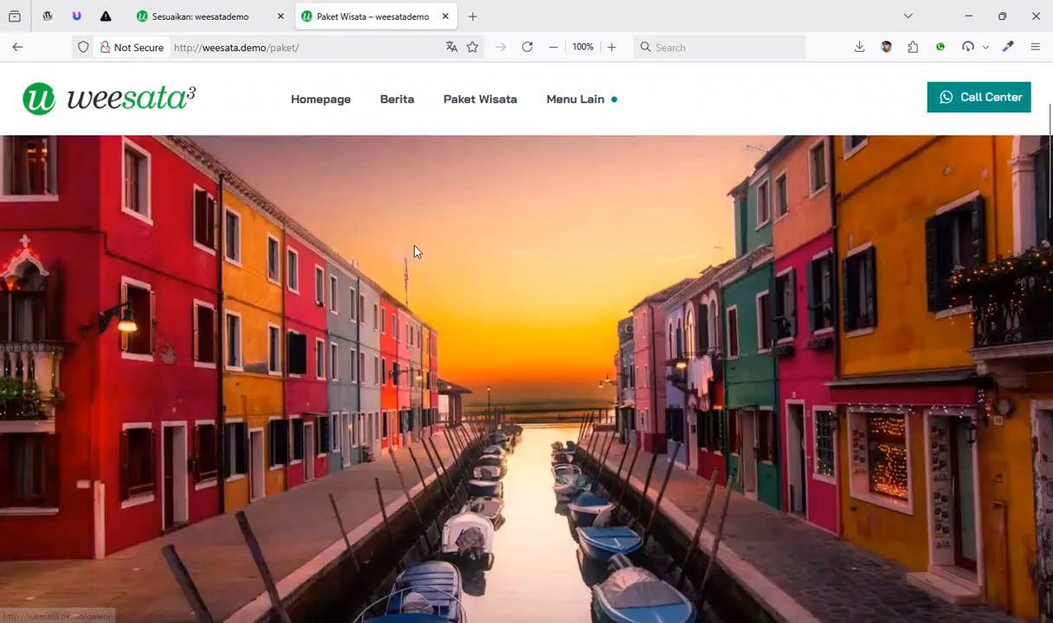
scroll(414, 251, down, 10)
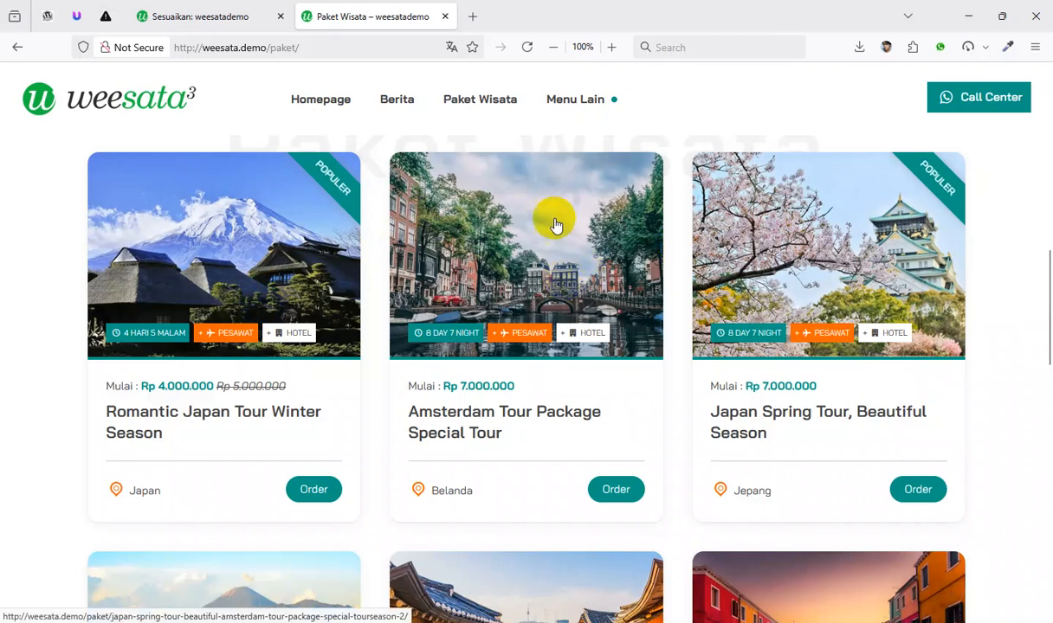
click(206, 19)
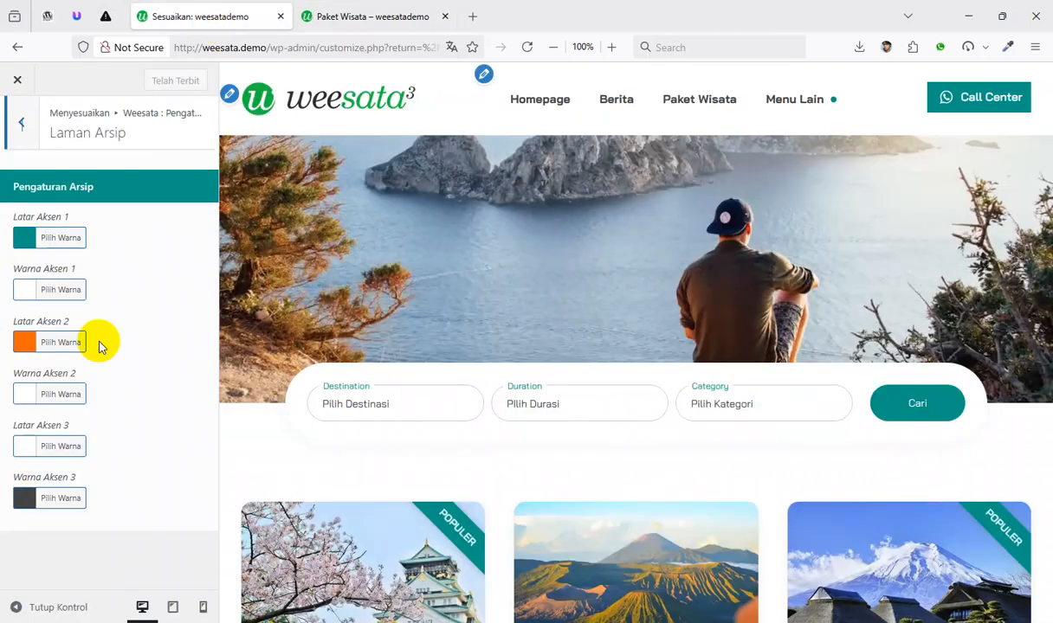
Open the Single Paket settings, look over the Amsterdam tour package page on the site, and return to the customizer
click(26, 126)
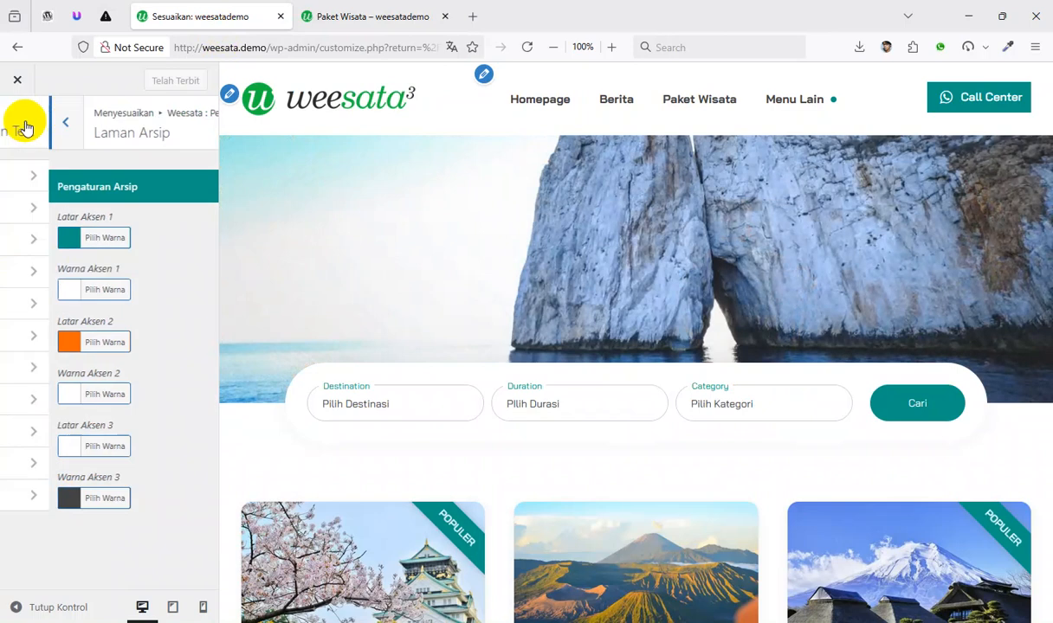
click(94, 404)
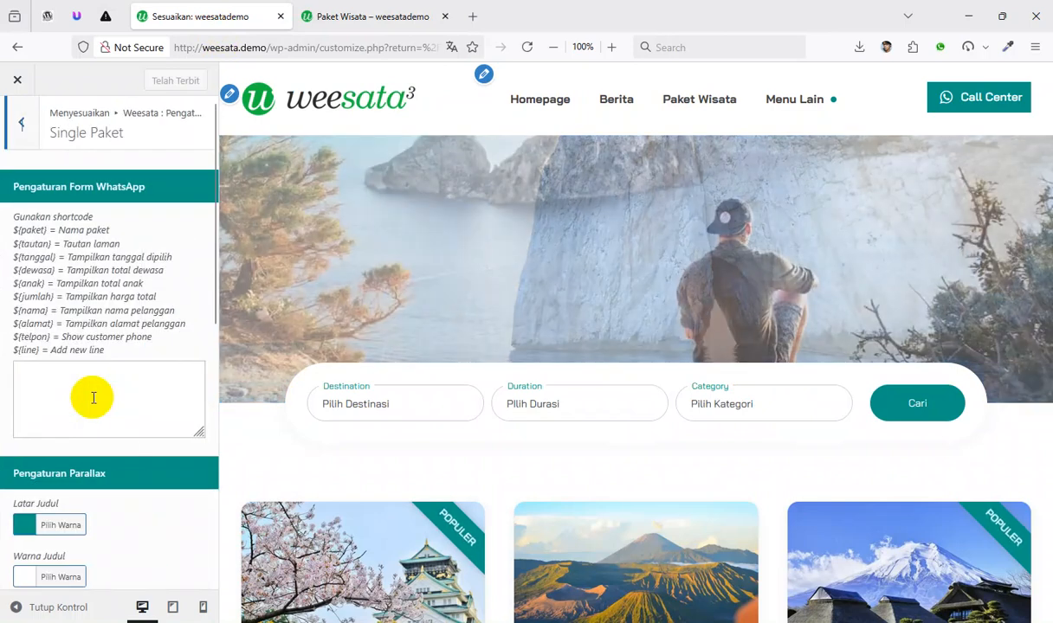
click(346, 17)
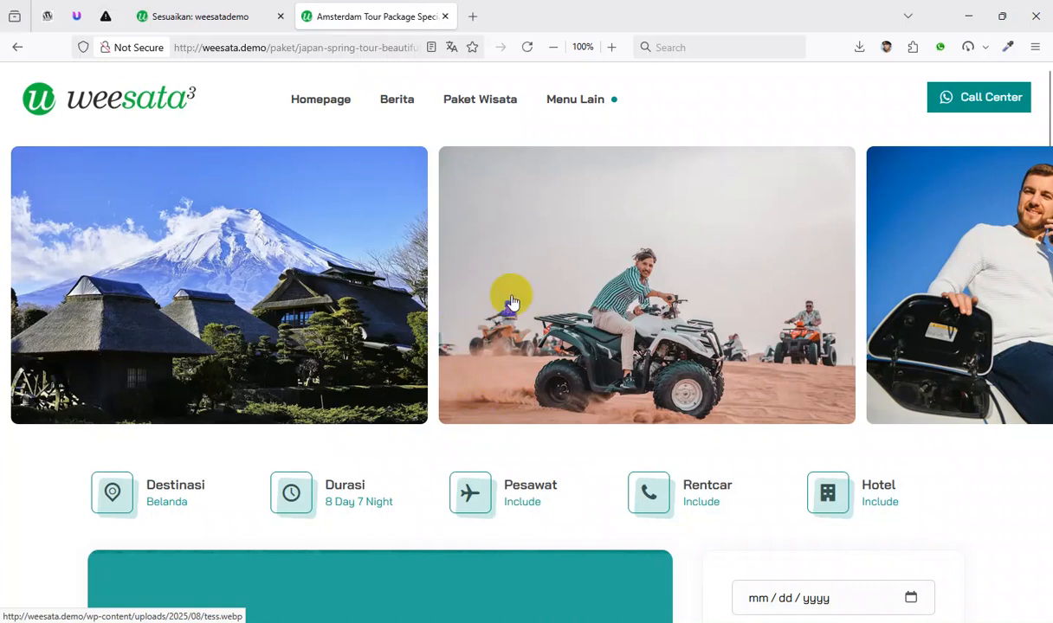
scroll(496, 294, down, 4)
scroll(489, 307, up, 4)
click(231, 18)
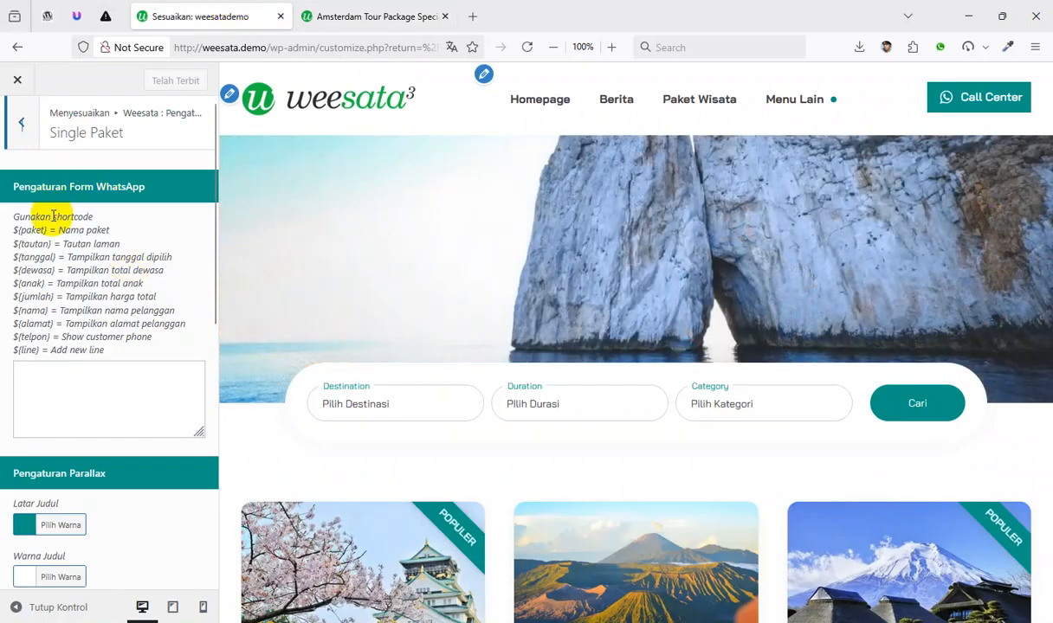
Examine the order form on the Amsterdam tour package page, and return to the WhatsApp form shortcodes in the customizer
click(376, 17)
scroll(823, 423, down, 4)
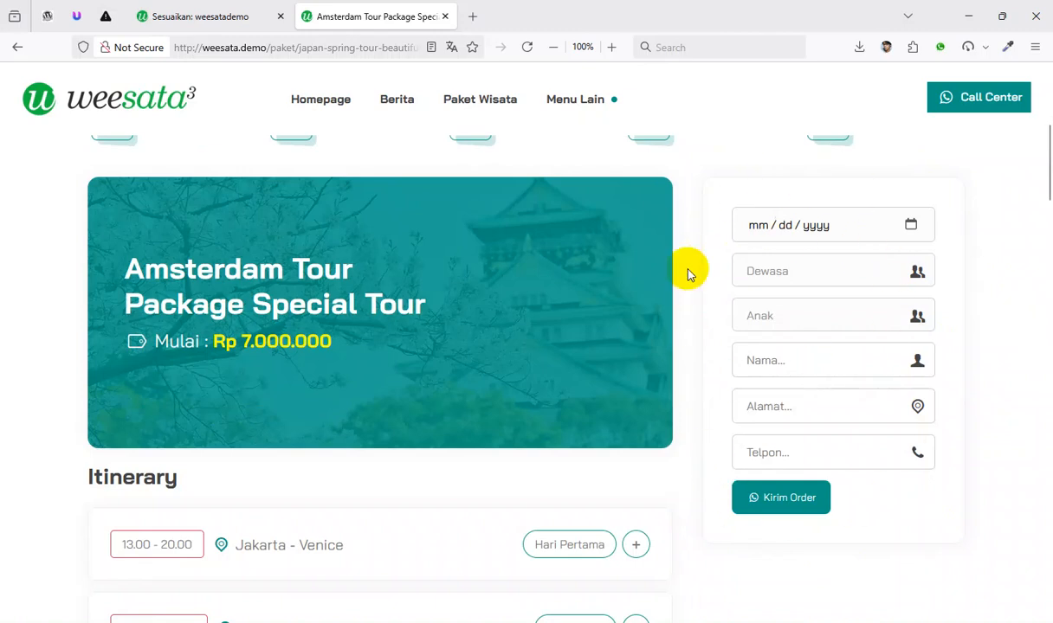
click(227, 18)
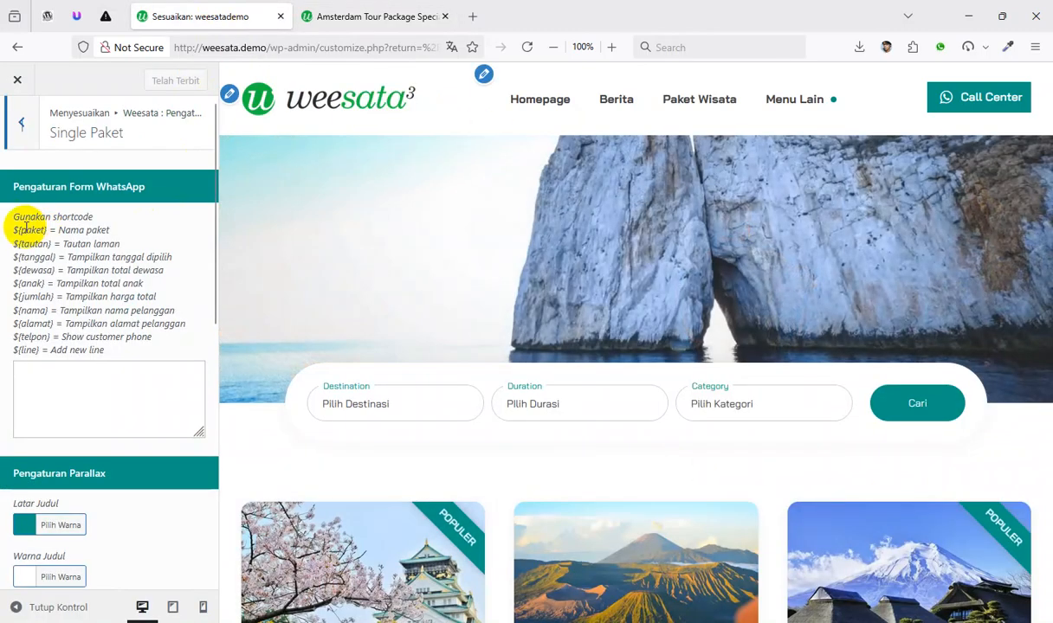
click(103, 395)
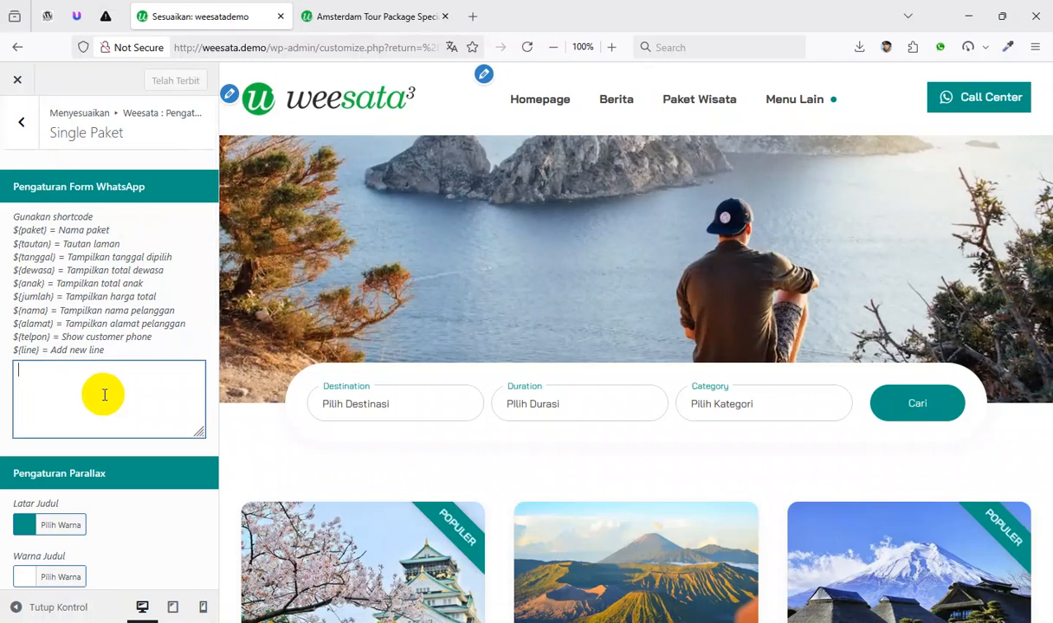
text(tE)
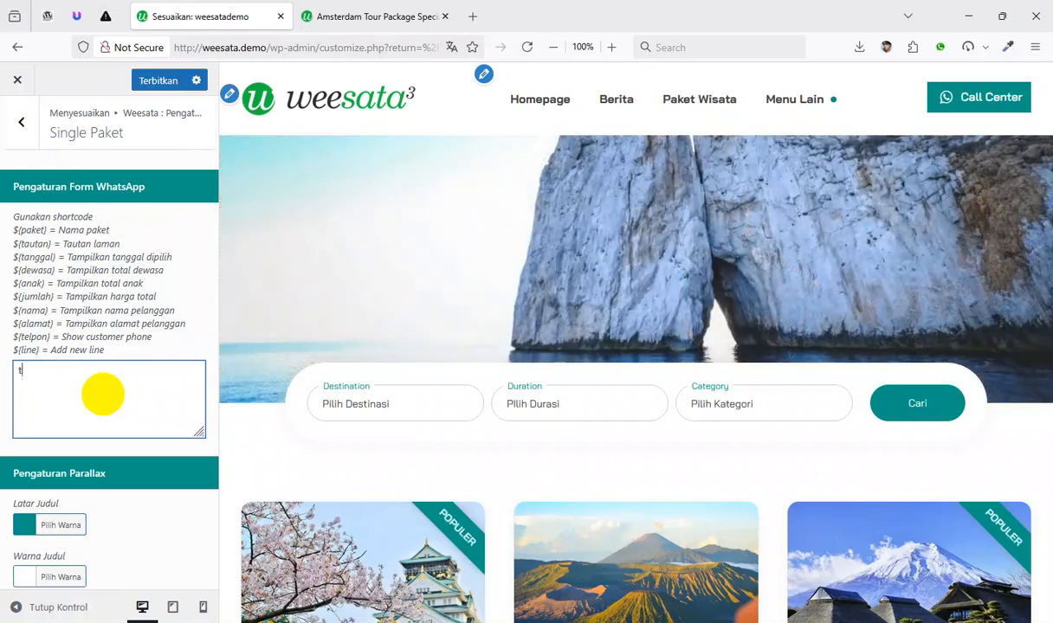
text(LA)
key(BackSpace)
key(BackSpace)
key(BackSpace)
key(BackSpace)
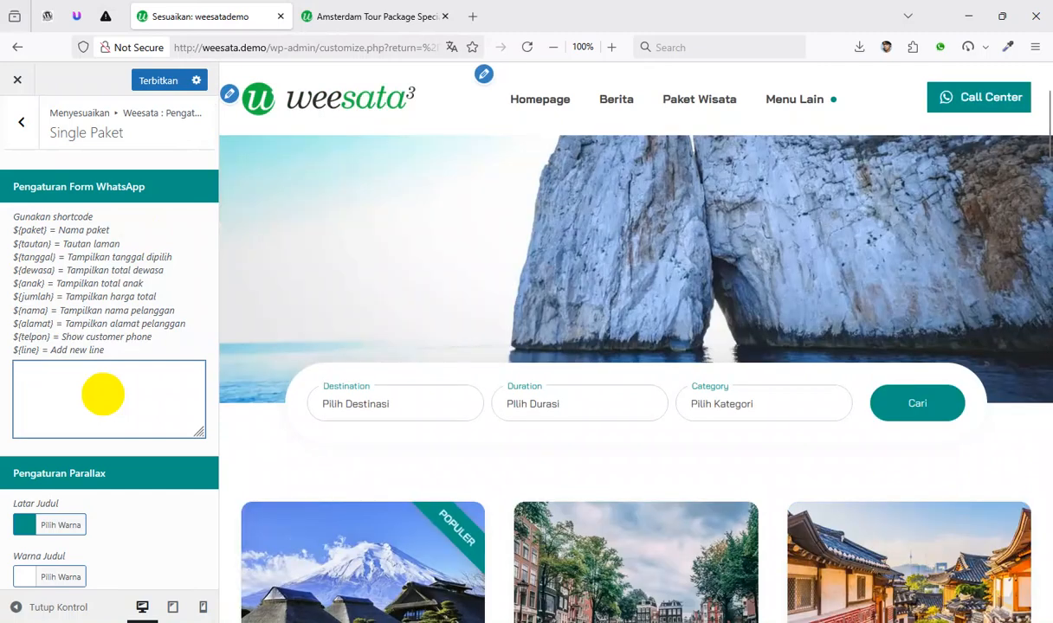
Start the WhatsApp form message with "Order ${paket}", using the package name shortcode from the list above
text(Terd)
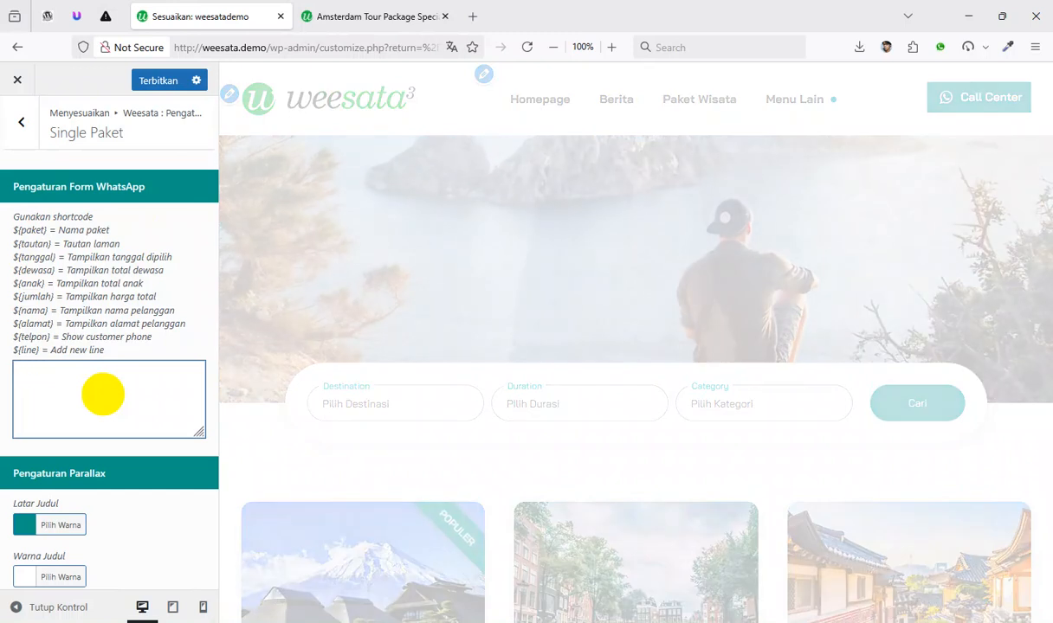
text(T)
text(rder)
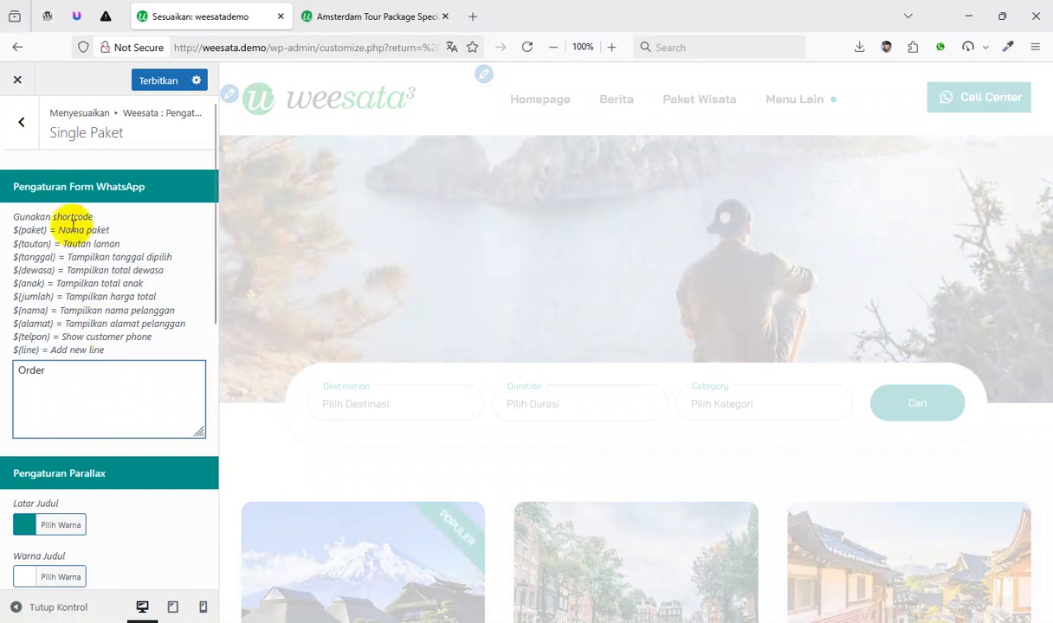
click(45, 230)
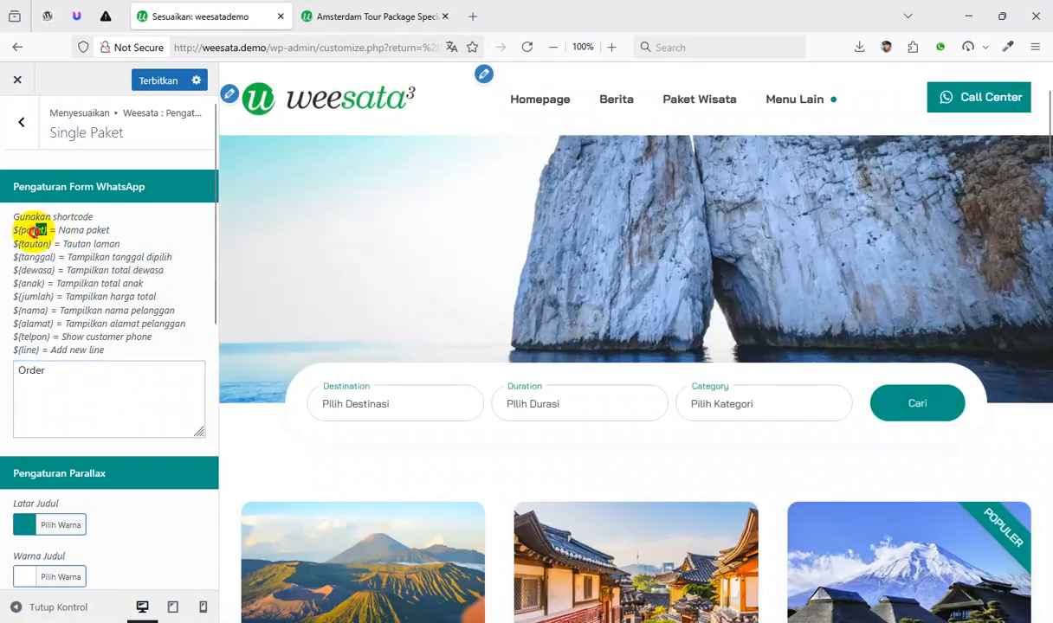
key(ctrl+c)
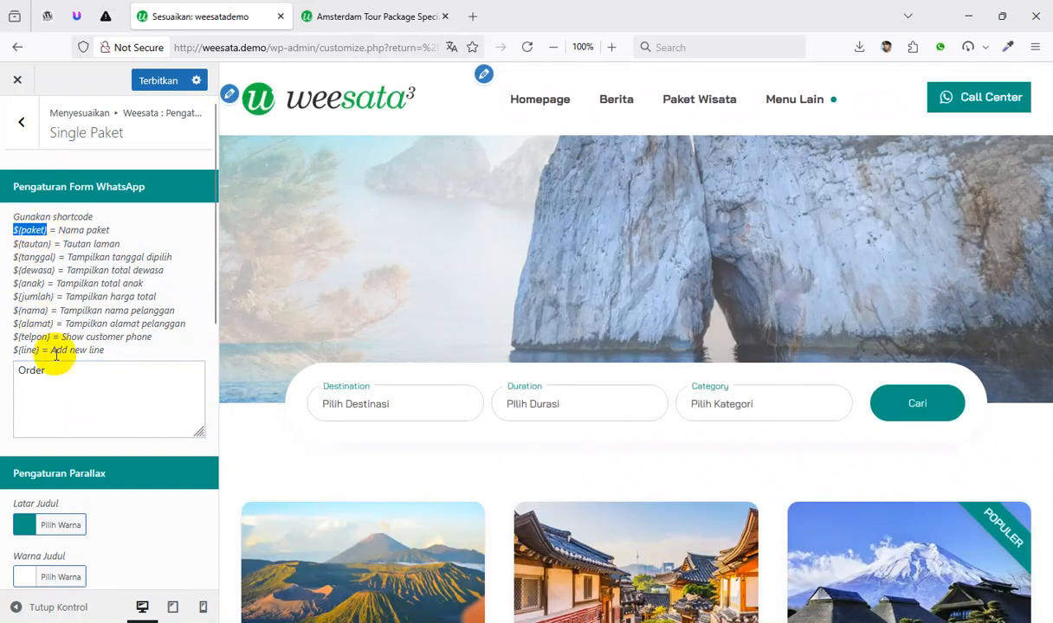
click(73, 379)
key(ctrl+v)
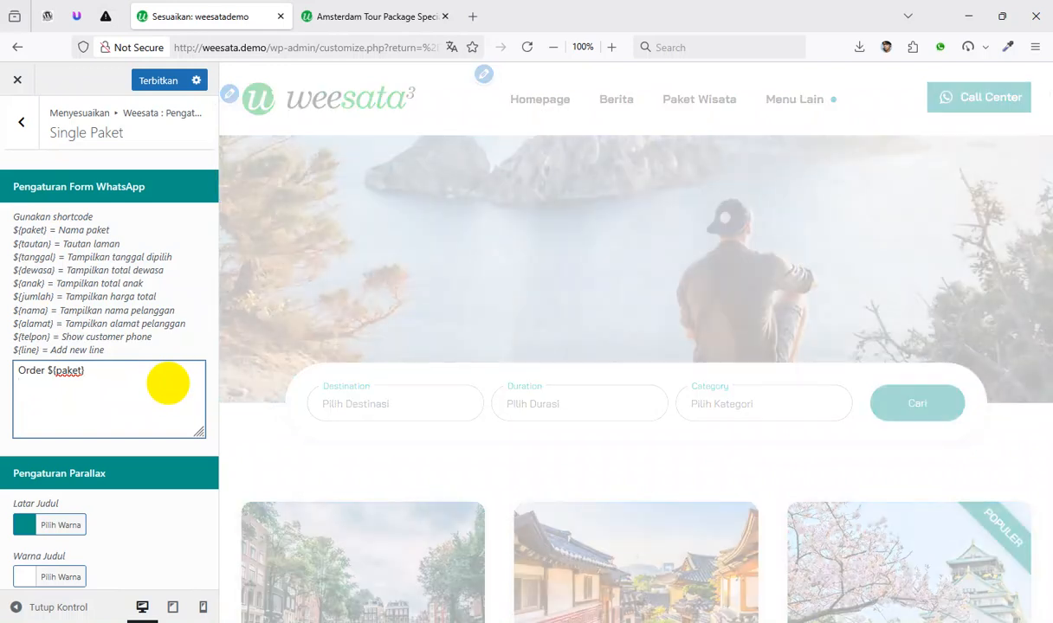
Add the ${line} shortcode on its own line below "Order ${paket}"
drag(41, 350, 17, 349)
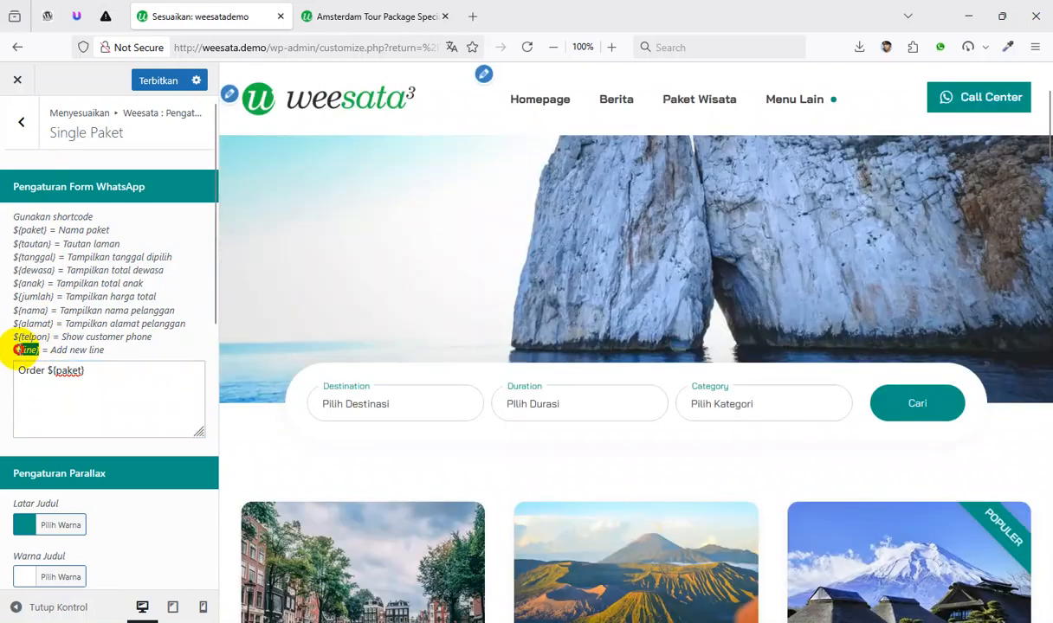
click(17, 382)
key(Return)
key(ctrl+v)
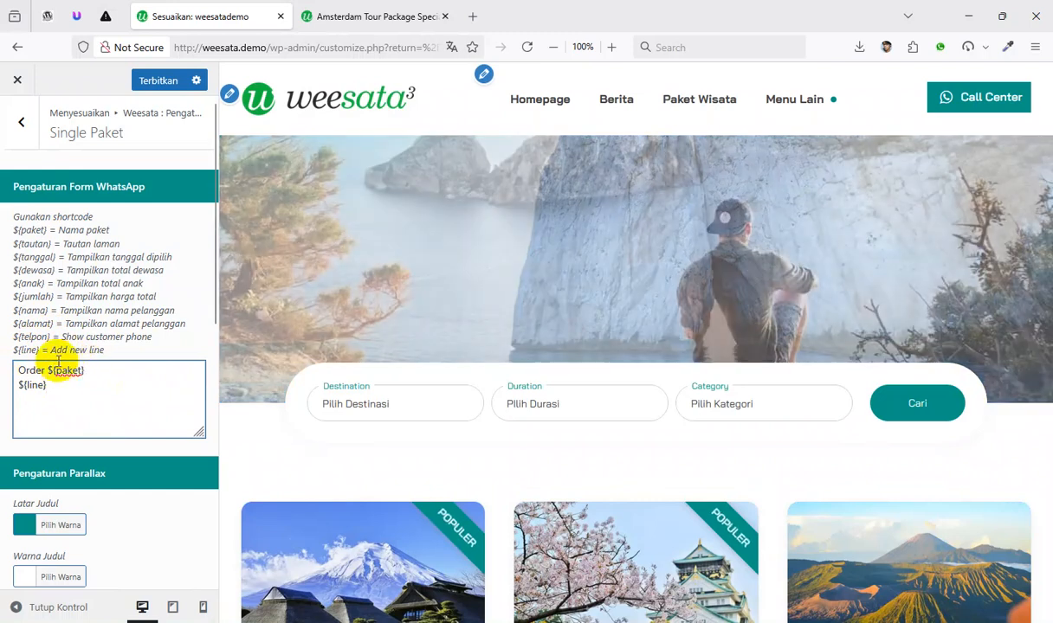
key(Return)
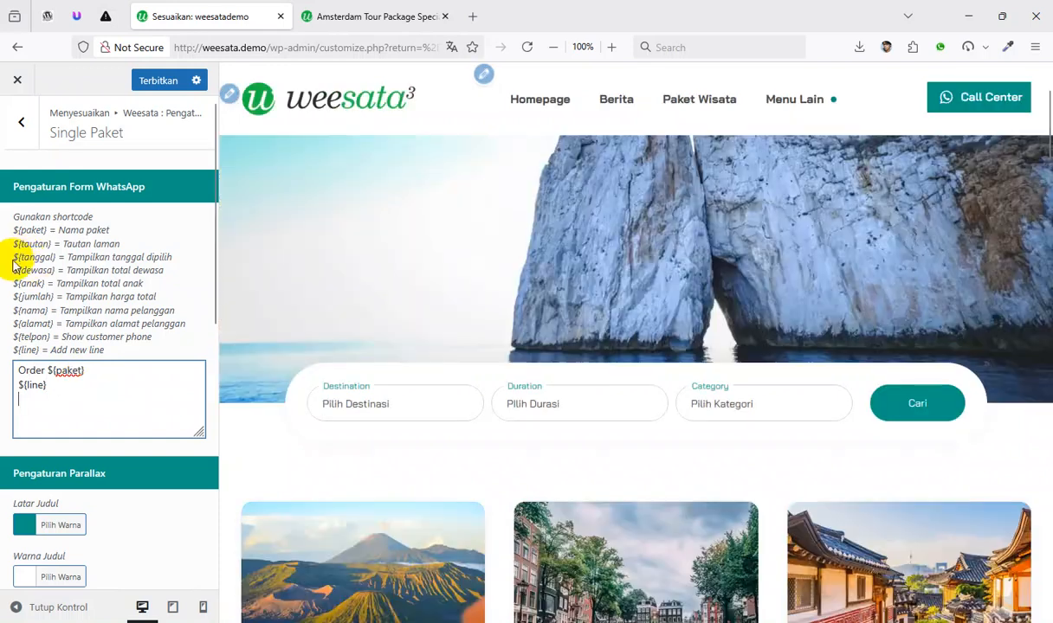
Add the line "Tanggal : ${tanggal}" to the WhatsApp message for the selected date
drag(11, 257, 54, 258)
click(53, 258)
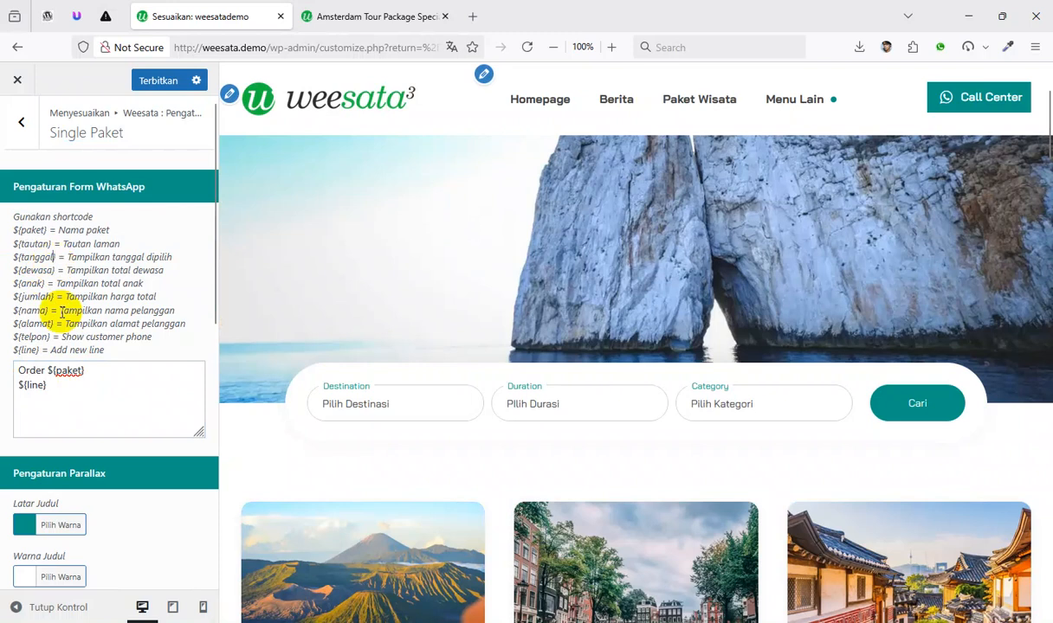
click(63, 400)
text(Tanggal :)
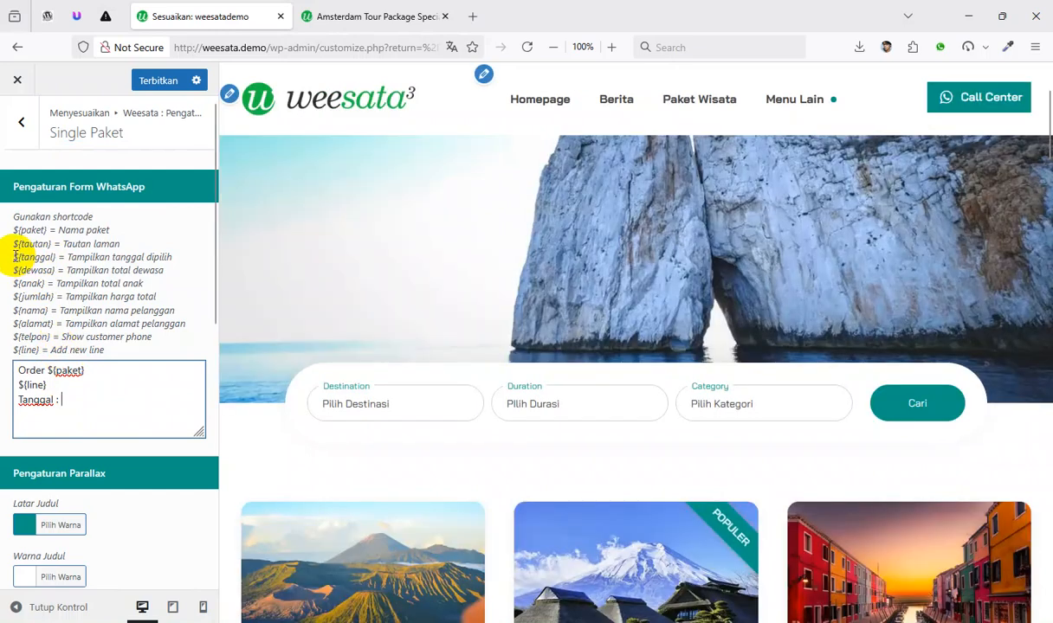
drag(15, 257, 78, 404)
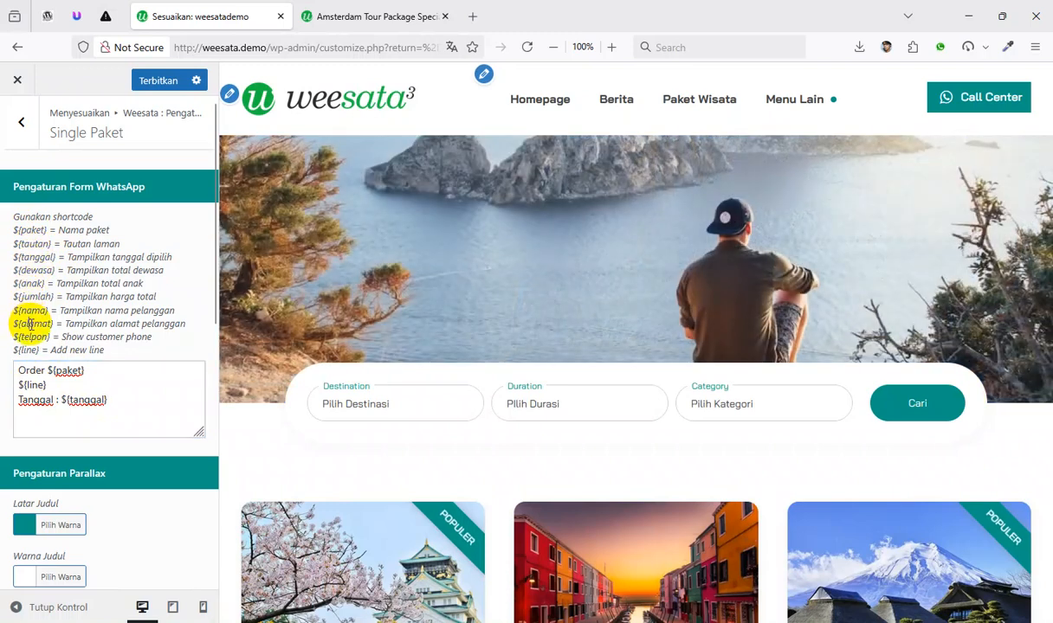
click(147, 398)
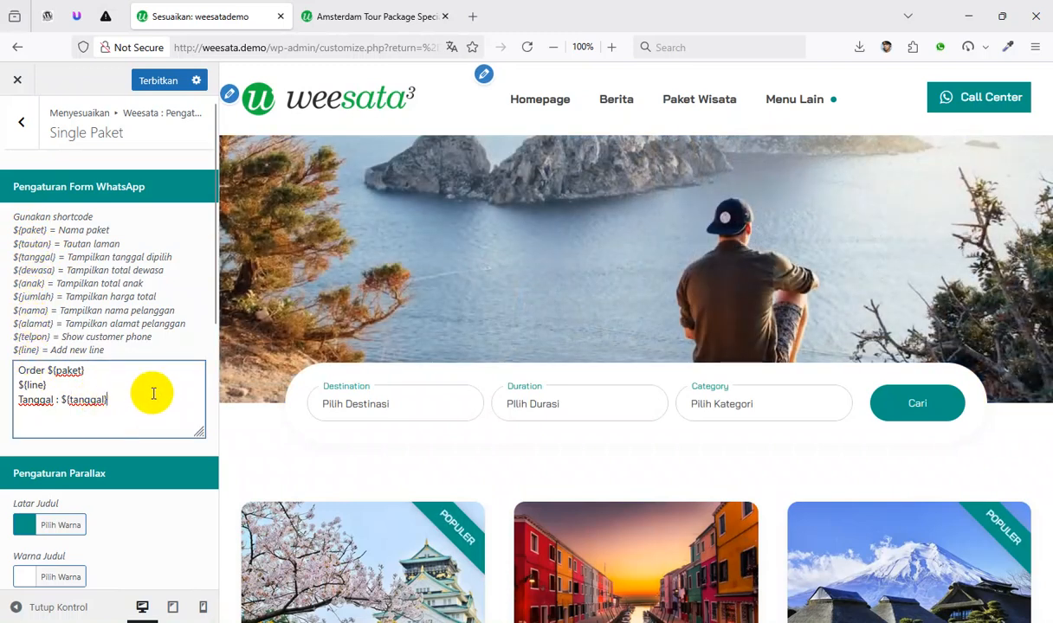
Add a ${line} row below the Tanggal line and enlarge the message box to fit more text
drag(18, 385, 49, 384)
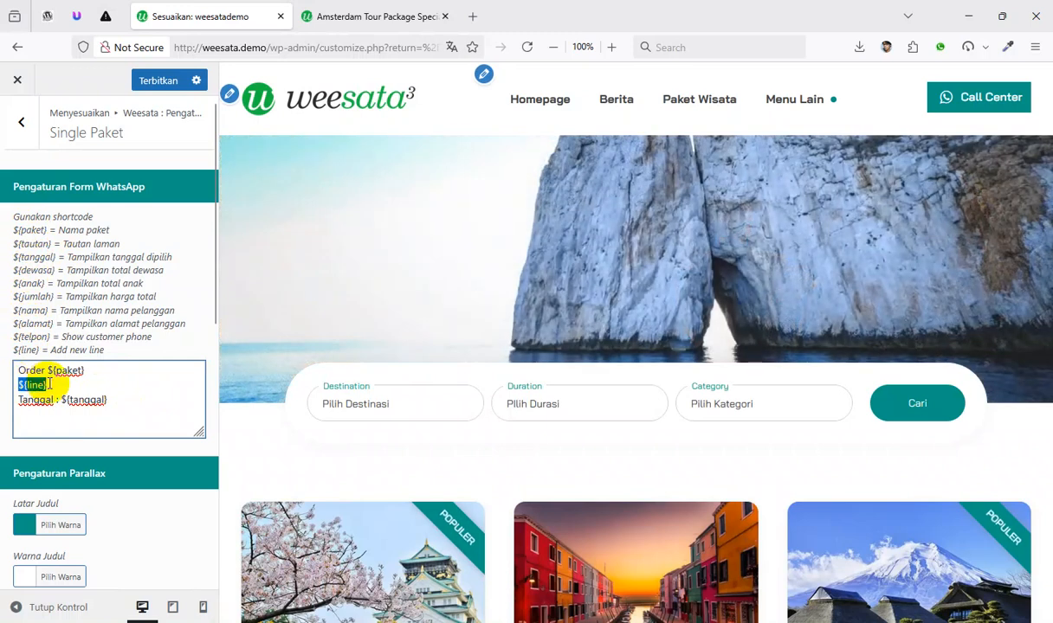
click(128, 395)
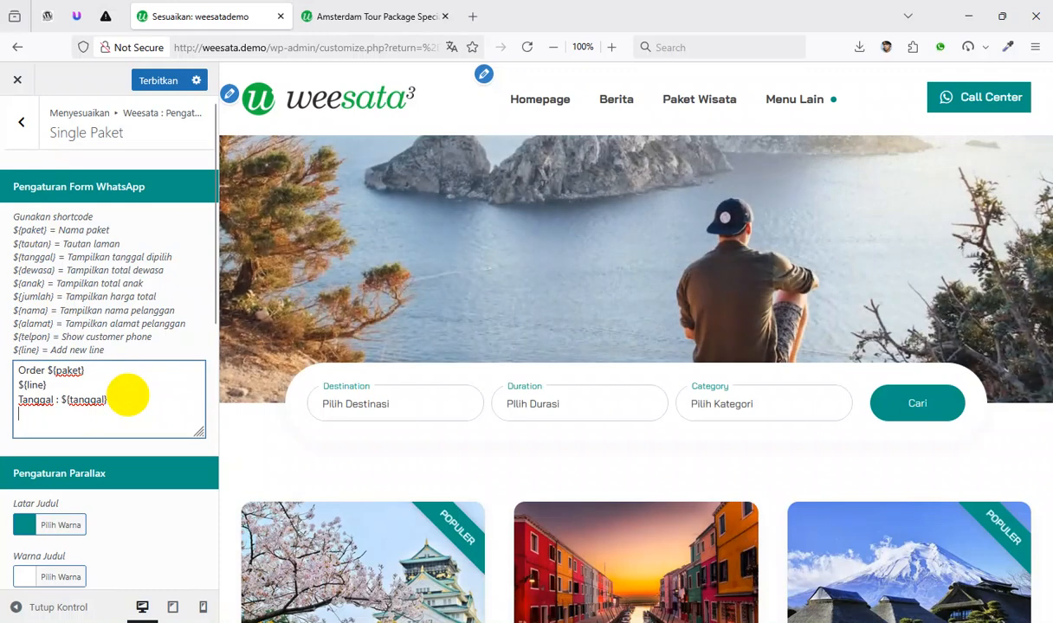
key(Return)
key(ctrl+v)
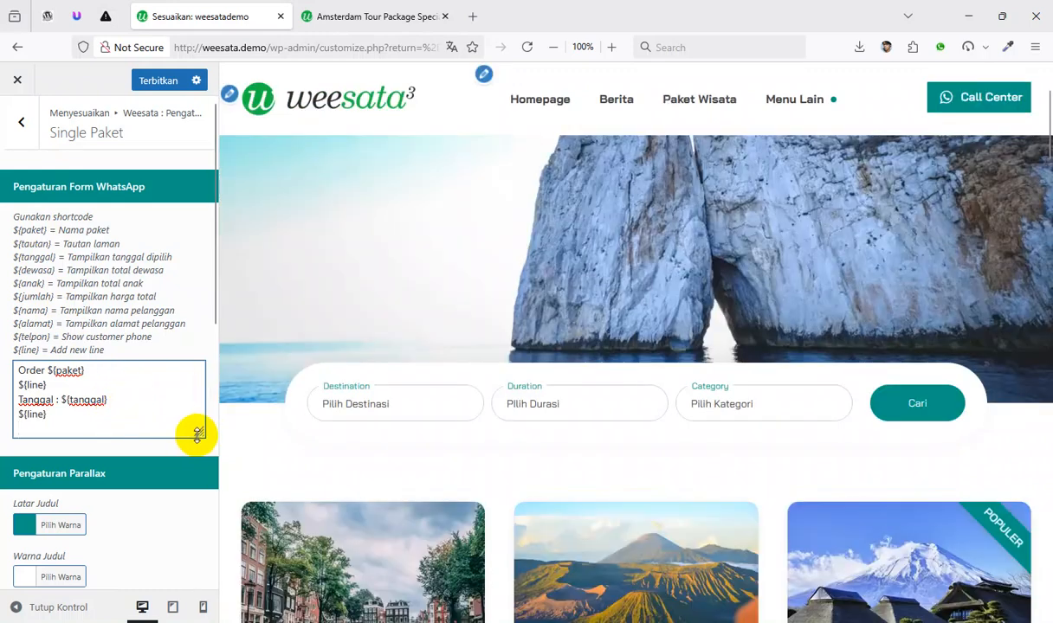
drag(197, 435, 199, 524)
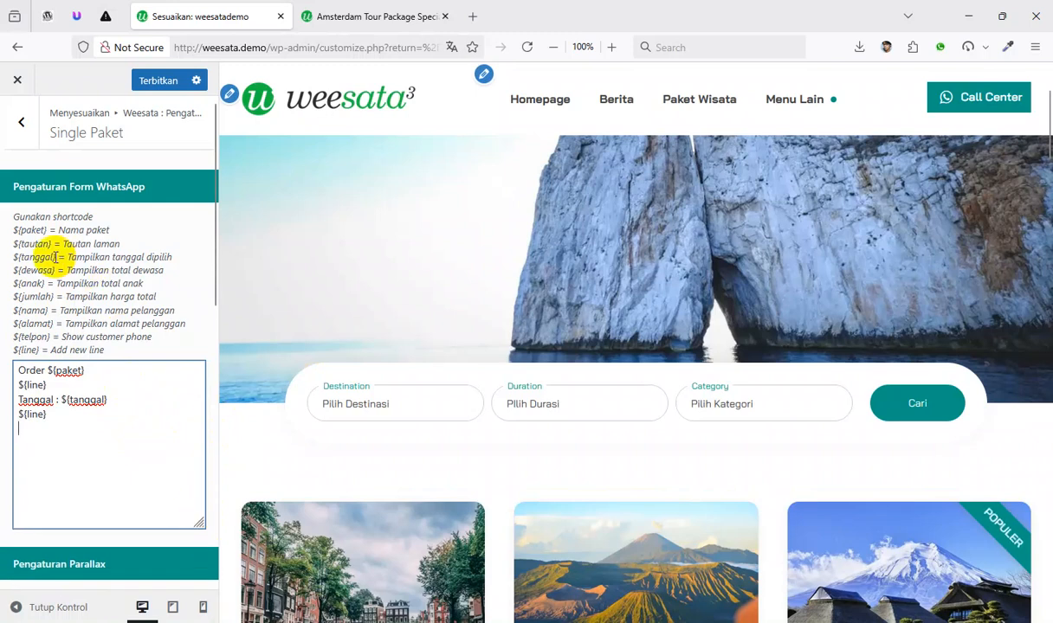
Leave a blank line and add the heading "Detail order" followed by a ${line} row
click(52, 422)
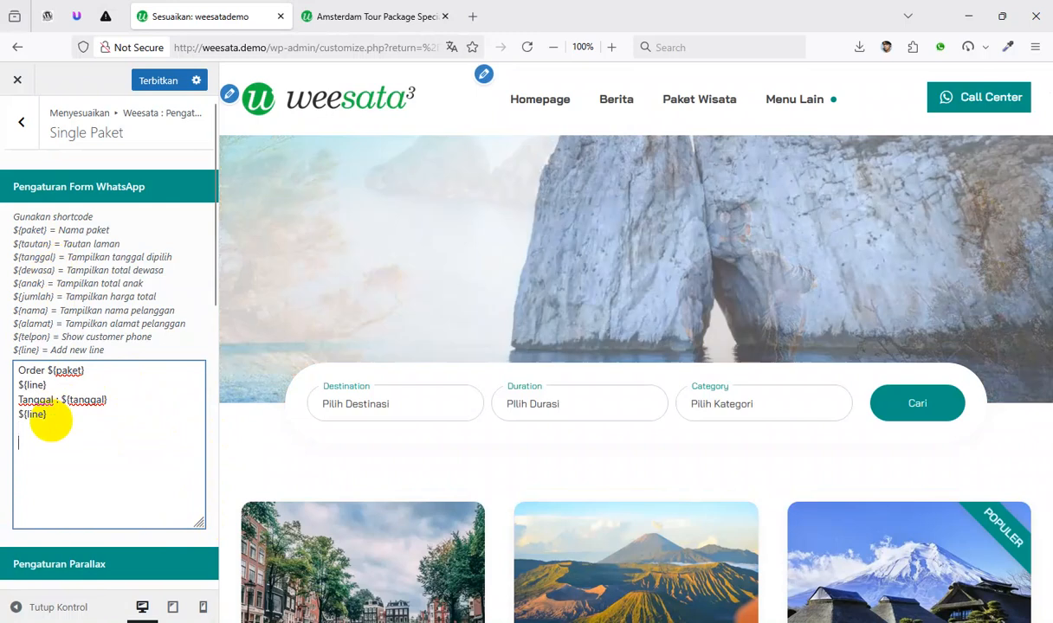
text(Detail order)
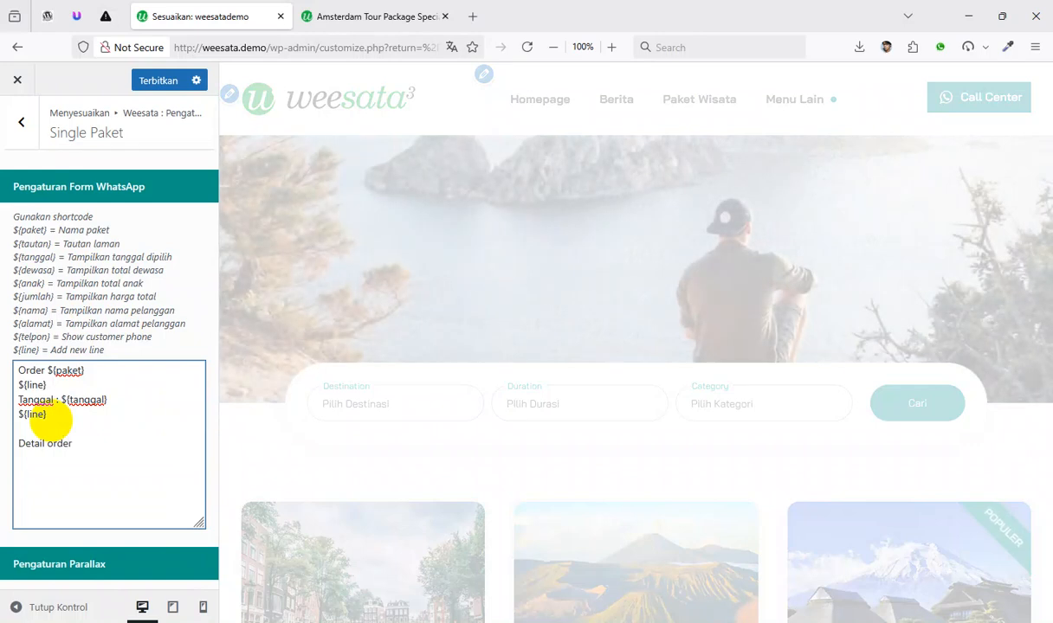
key(Return)
text(${line} )
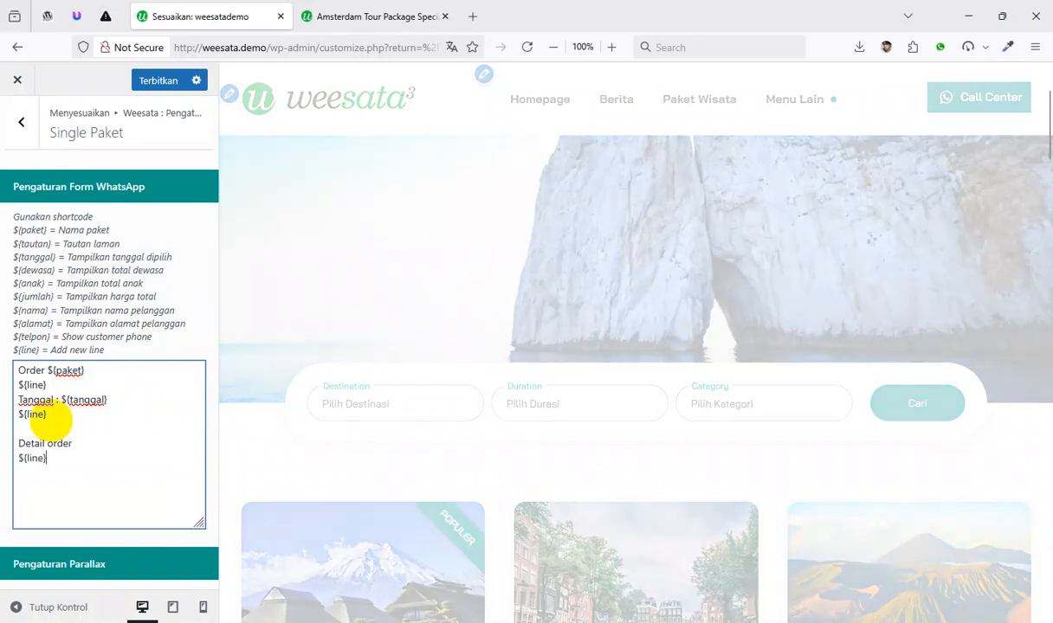
Add the line "Dewasa : ${dewasa}" under the Detail order heading
text(Dewasa :)
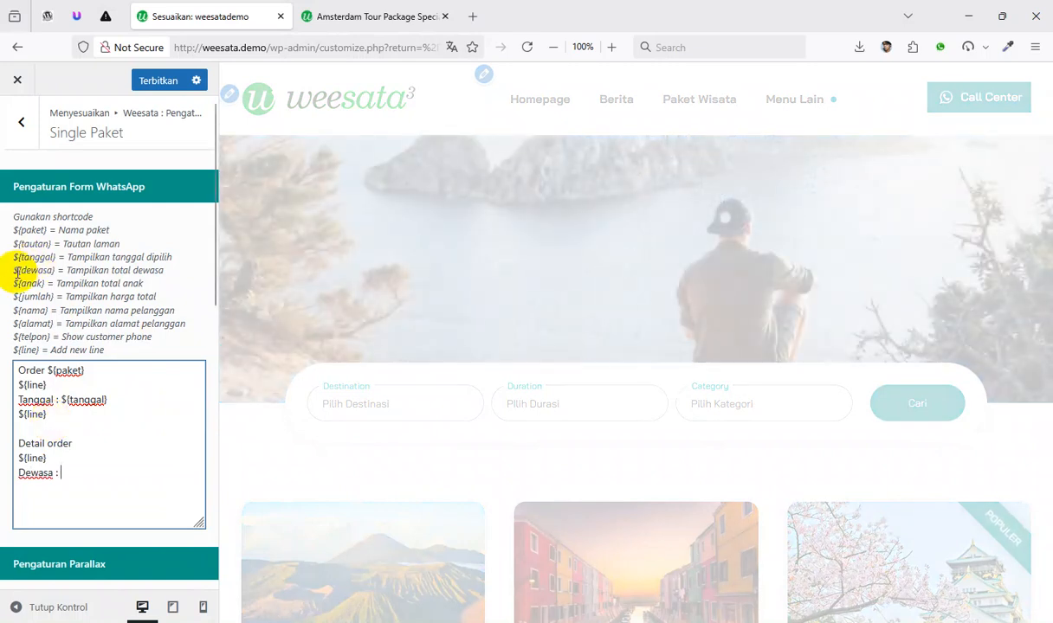
drag(16, 271, 54, 270)
key(ctrl+c)
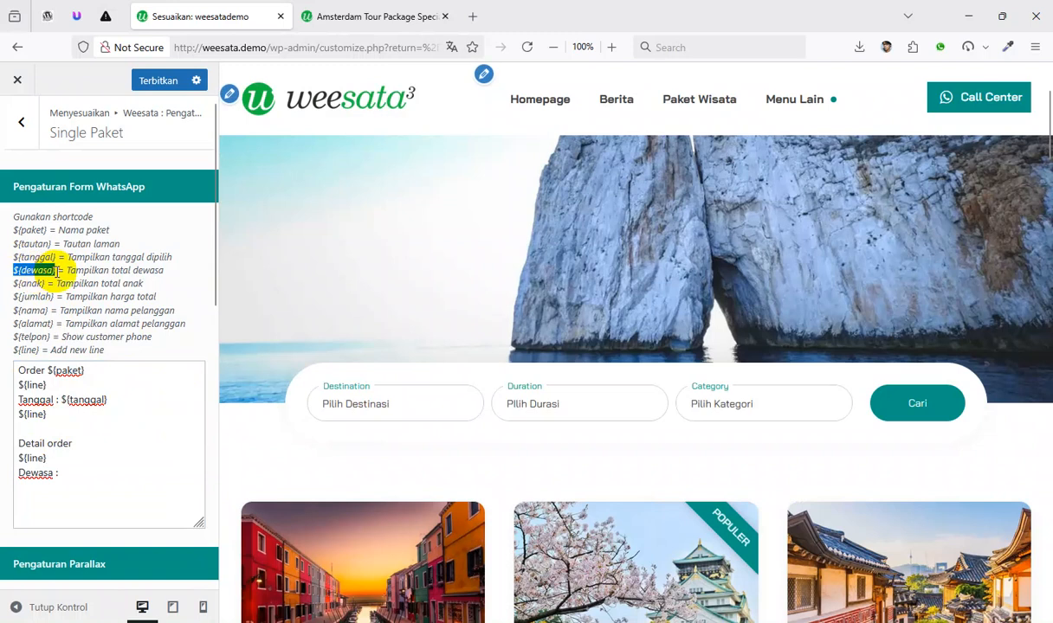
click(86, 475)
key(ctrl+v)
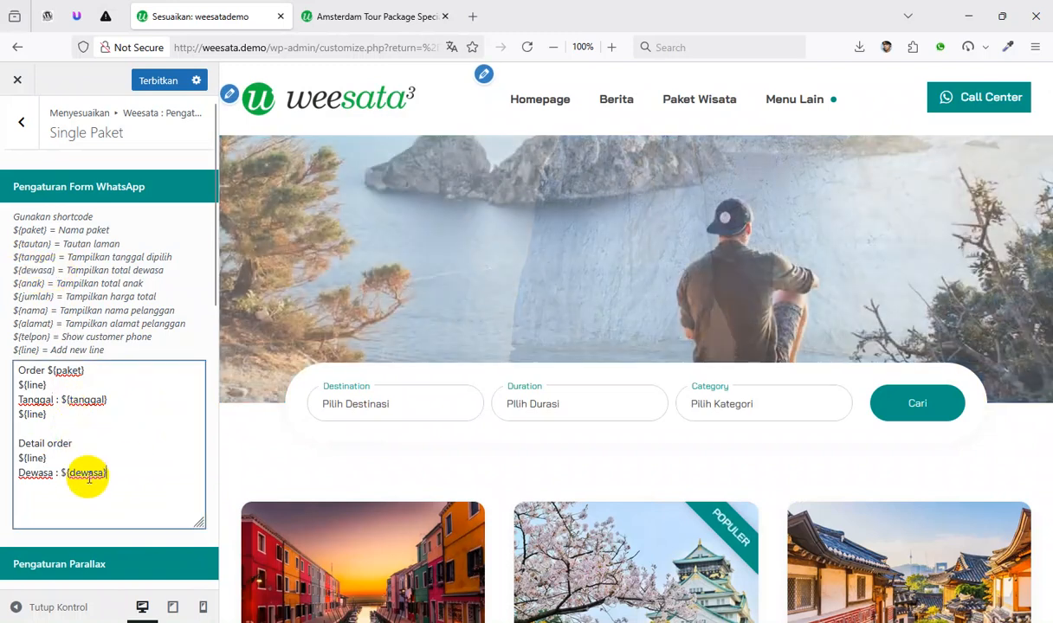
Add the label "Anak :" below the Dewasa line, with a ${line} row between the two
key(Return)
text(Anak)
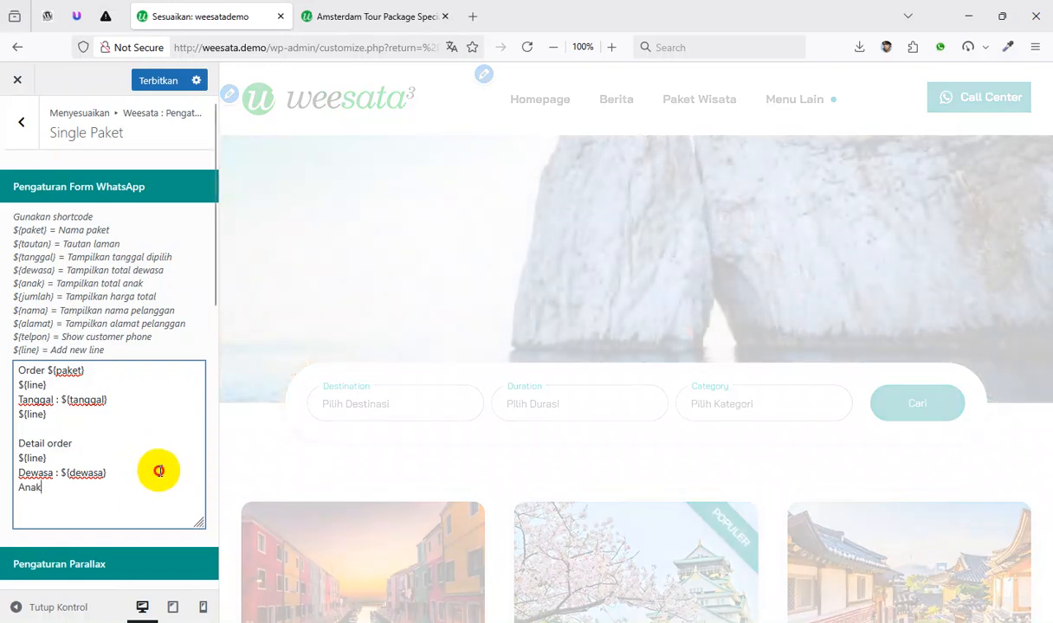
drag(19, 458, 49, 458)
key(ctrl+c)
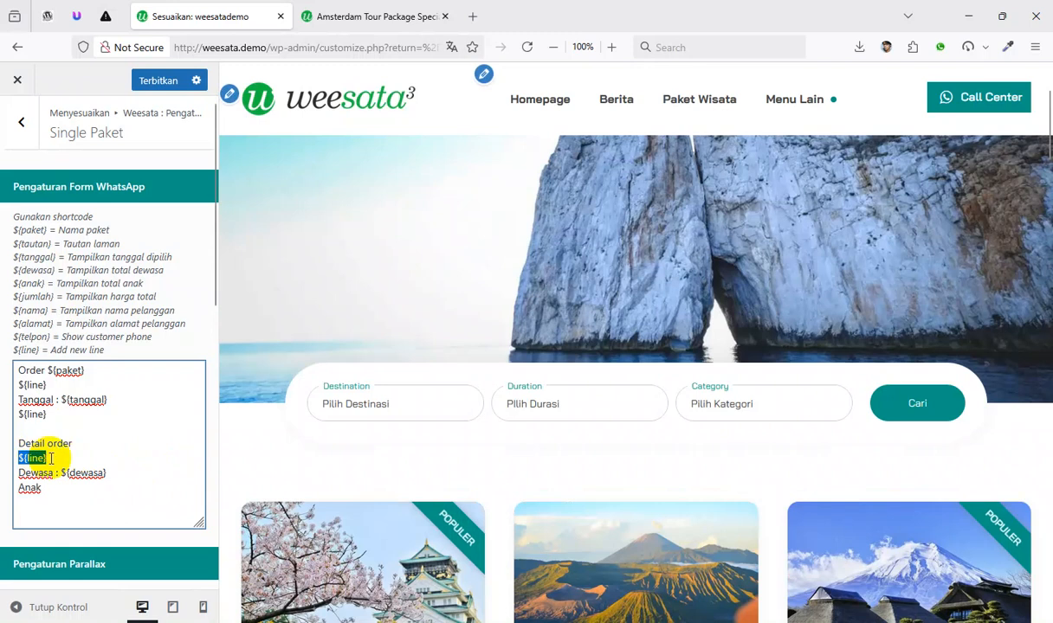
click(134, 478)
key(Return)
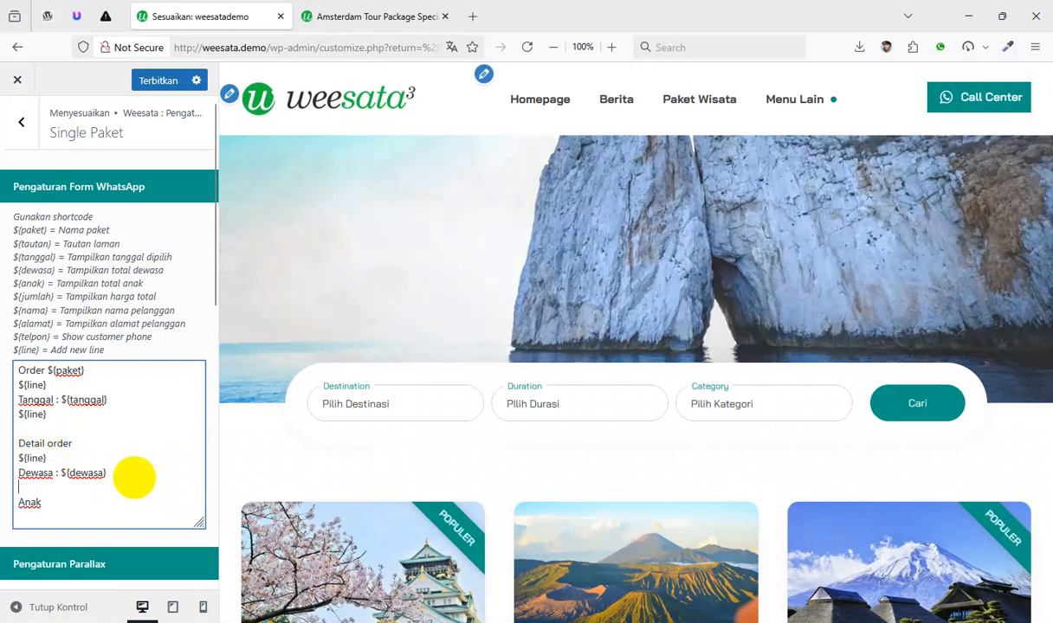
key(ctrl+v)
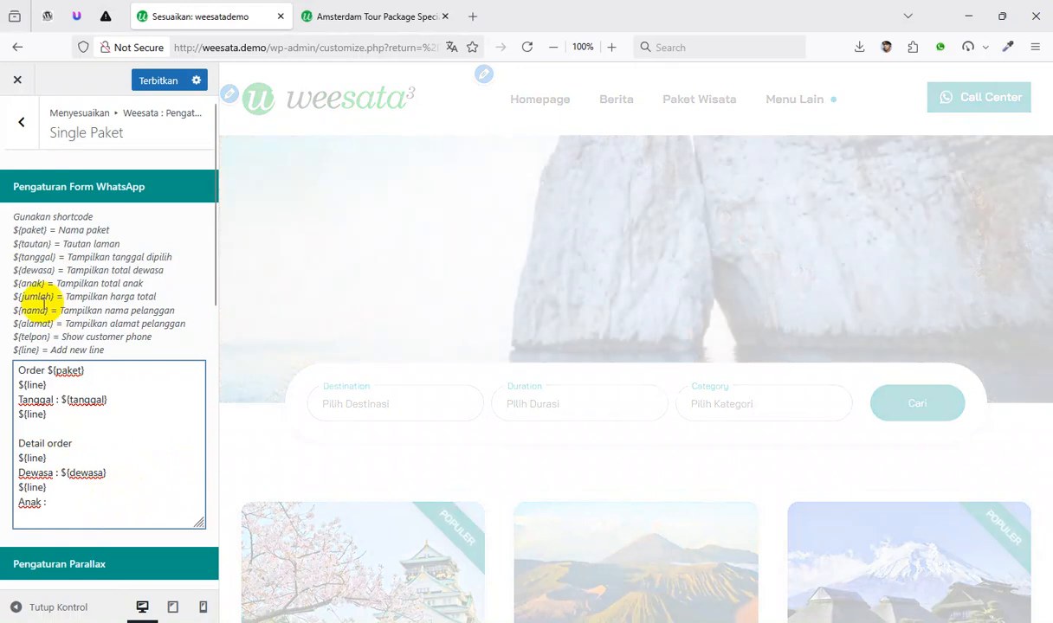
Insert the ${anak} shortcode after the "Anak :" label
drag(14, 284, 41, 284)
key(ctrl+c)
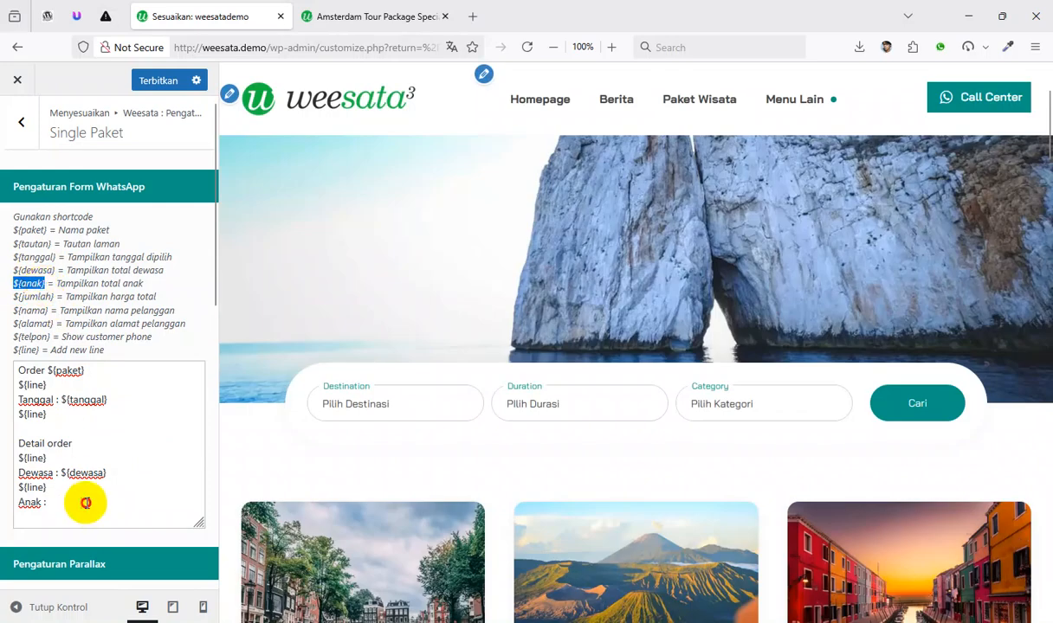
click(85, 500)
key(ctrl+v)
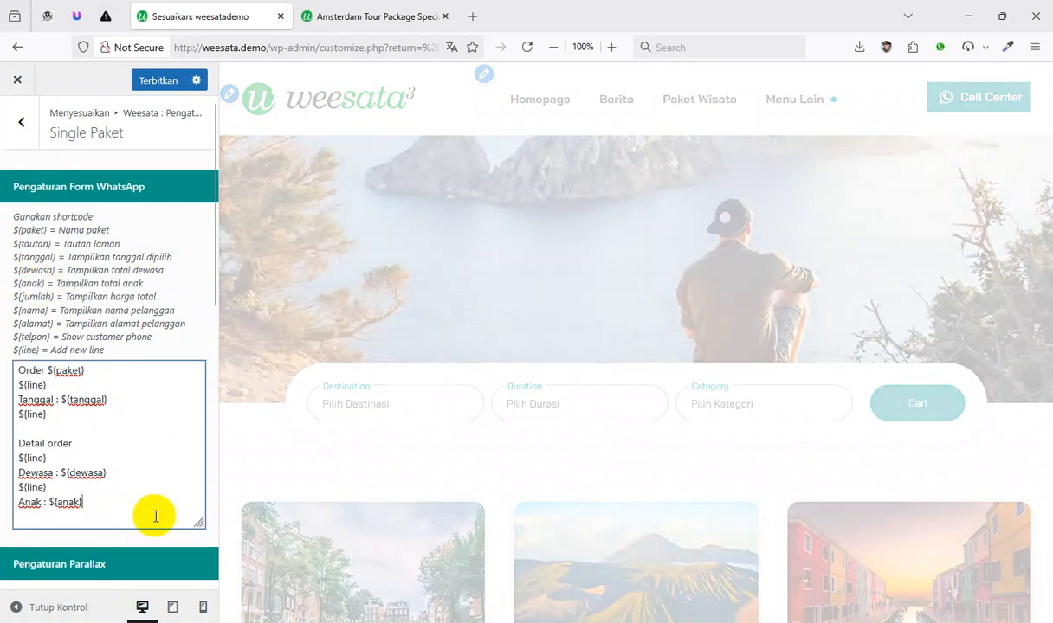
Add two ${line} rows below the Anak line of the WhatsApp message
scroll(156, 510, down, 1)
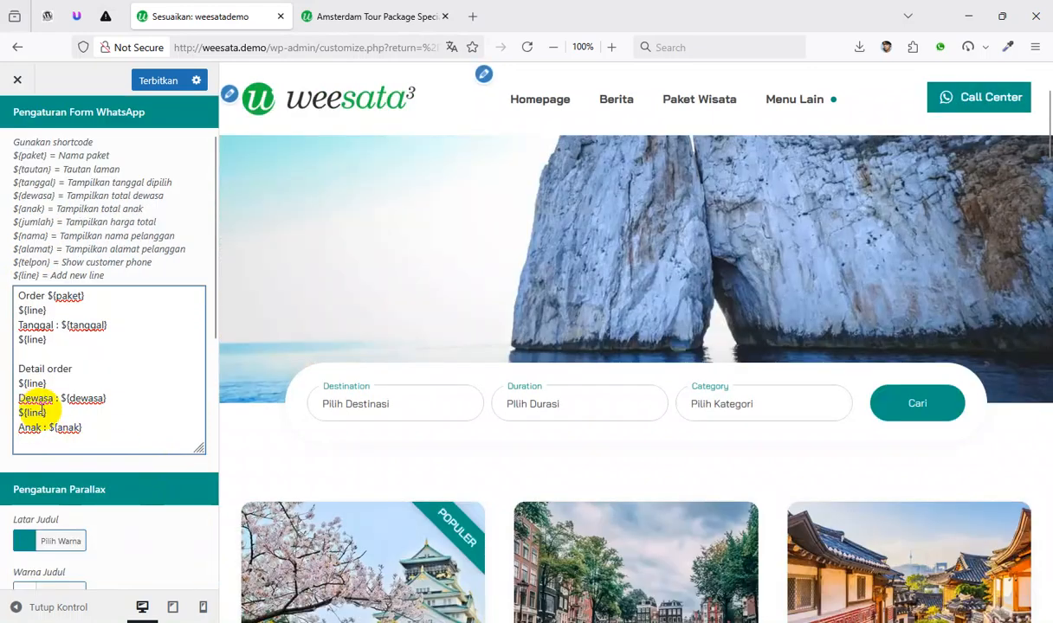
drag(20, 413, 47, 413)
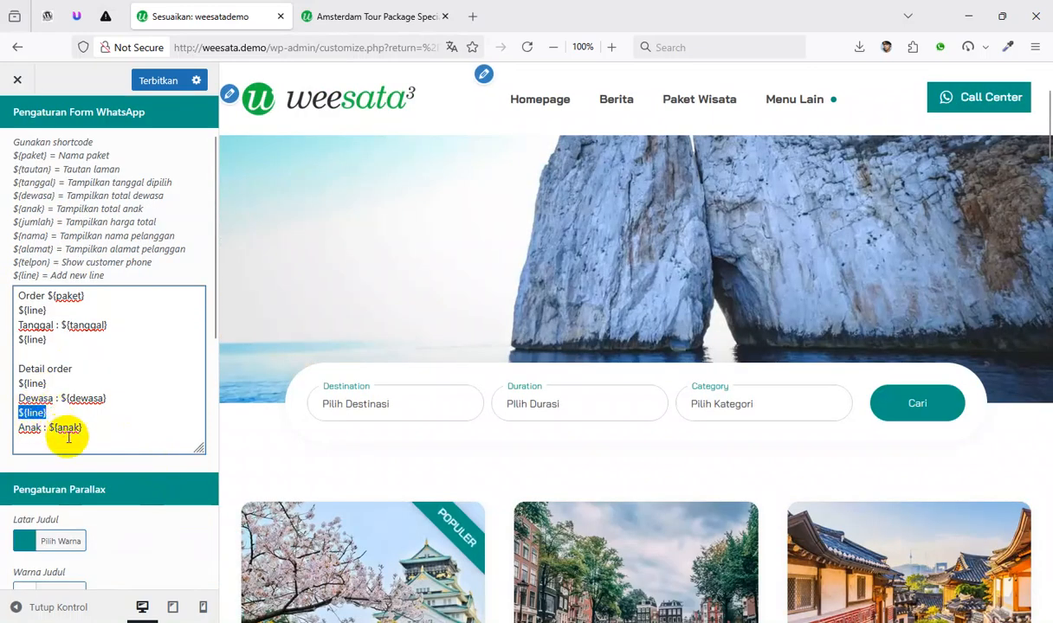
text(${line})
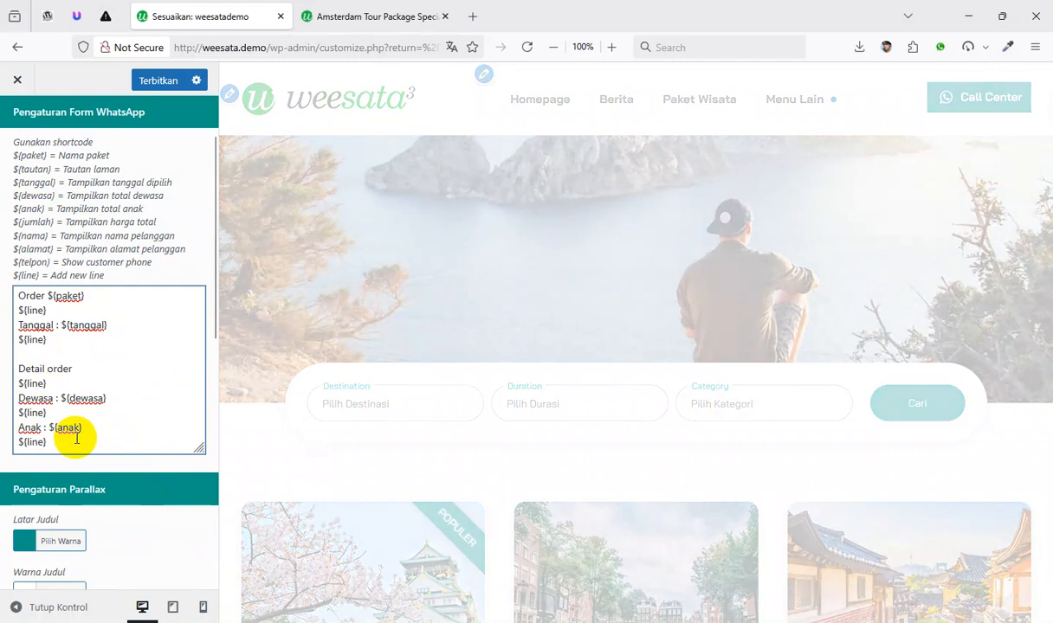
key(Return)
Add the line "Jumlah : ${jumlah}" below the two ${line} rows that follow the Anak line
text(JUm)
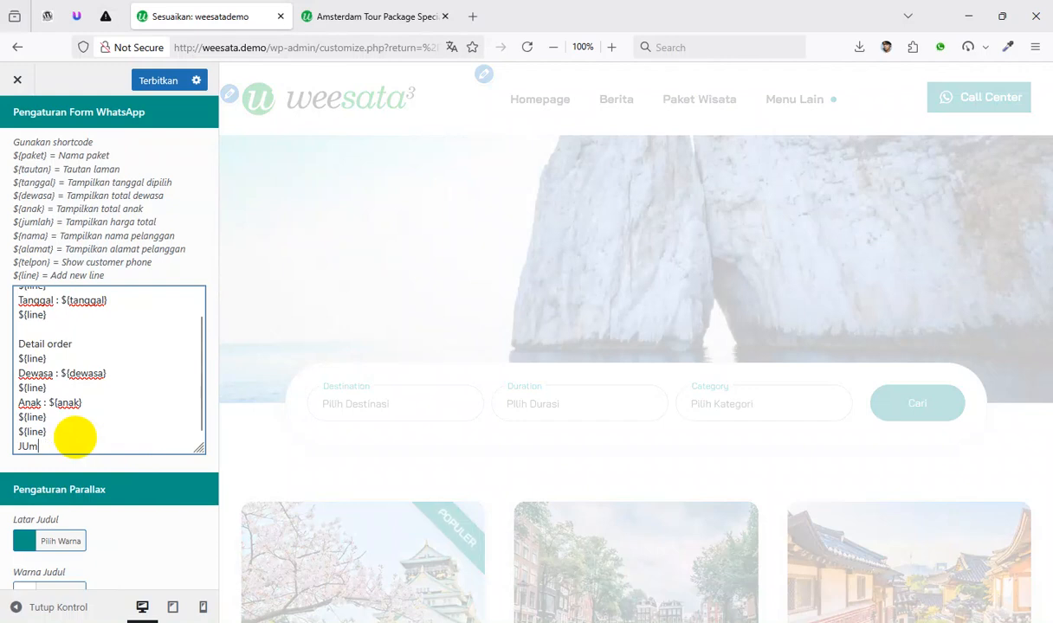
text(umlah)
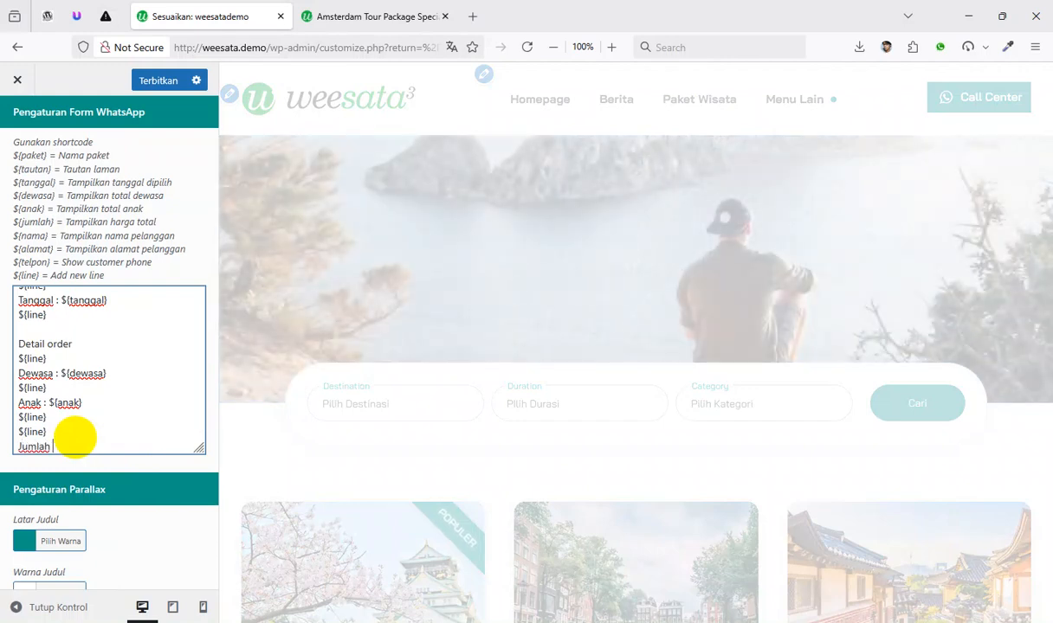
text( :)
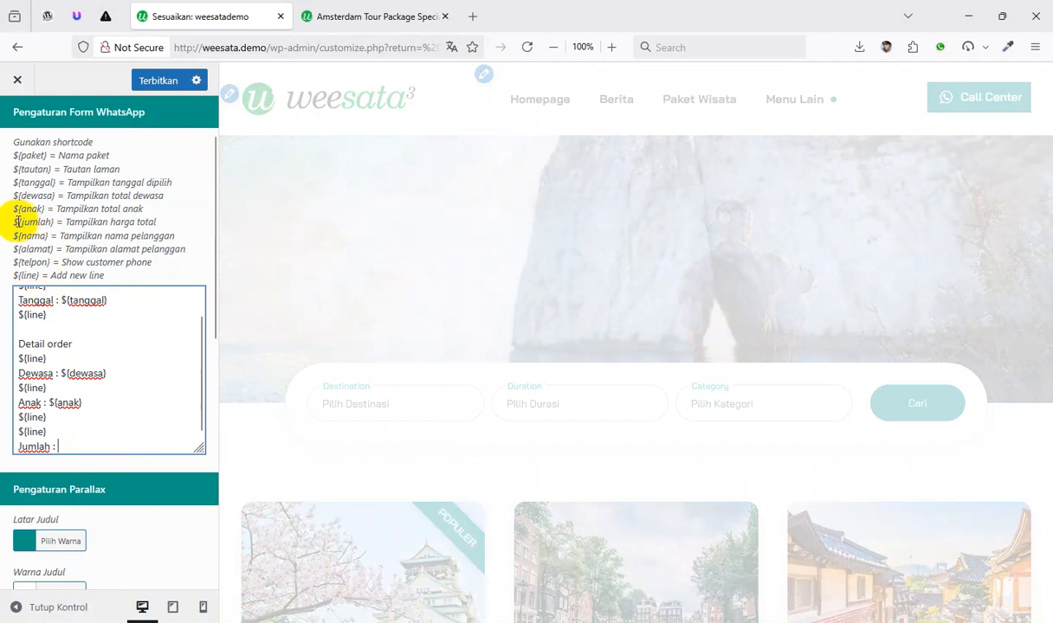
drag(15, 222, 53, 221)
key(ctrl+c)
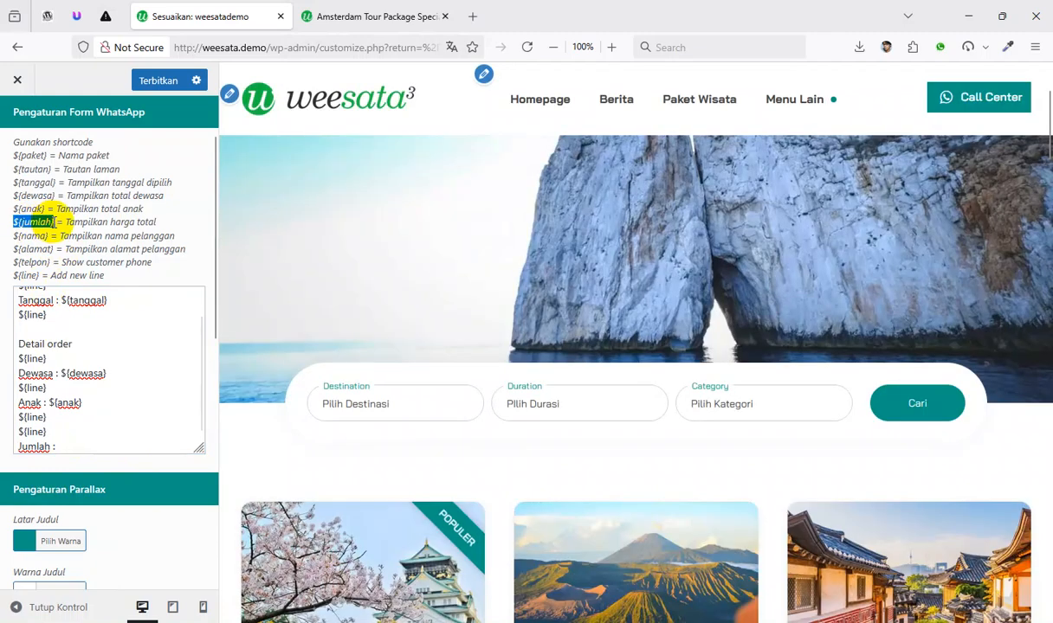
click(83, 442)
key(ctrl+v)
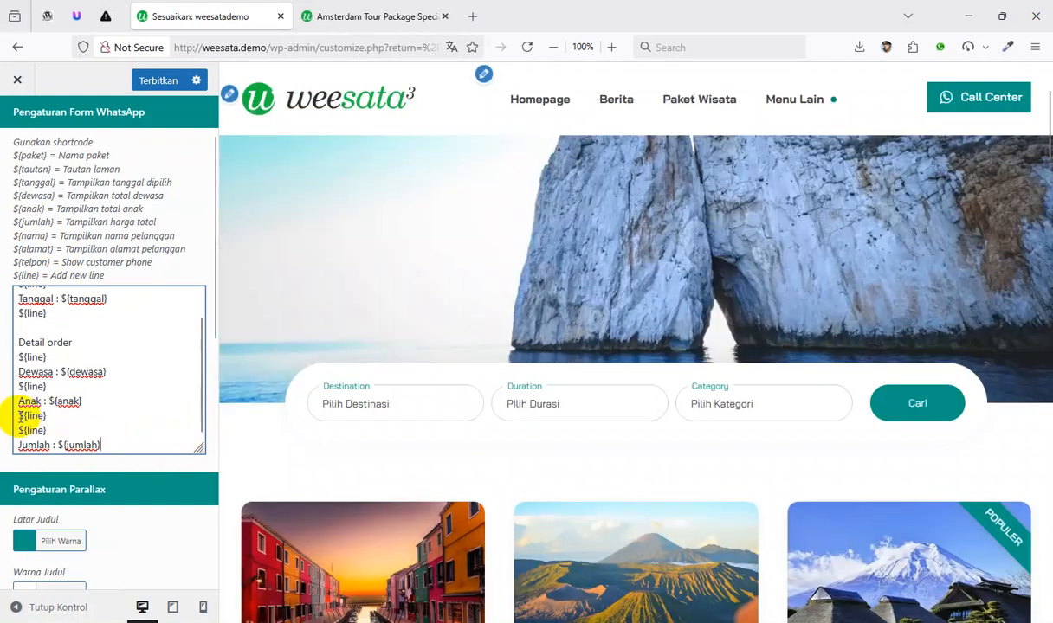
Add two ${line} rows below the Jumlah line and start a new row in the WhatsApp message
drag(20, 416, 53, 416)
key(ctrl+c)
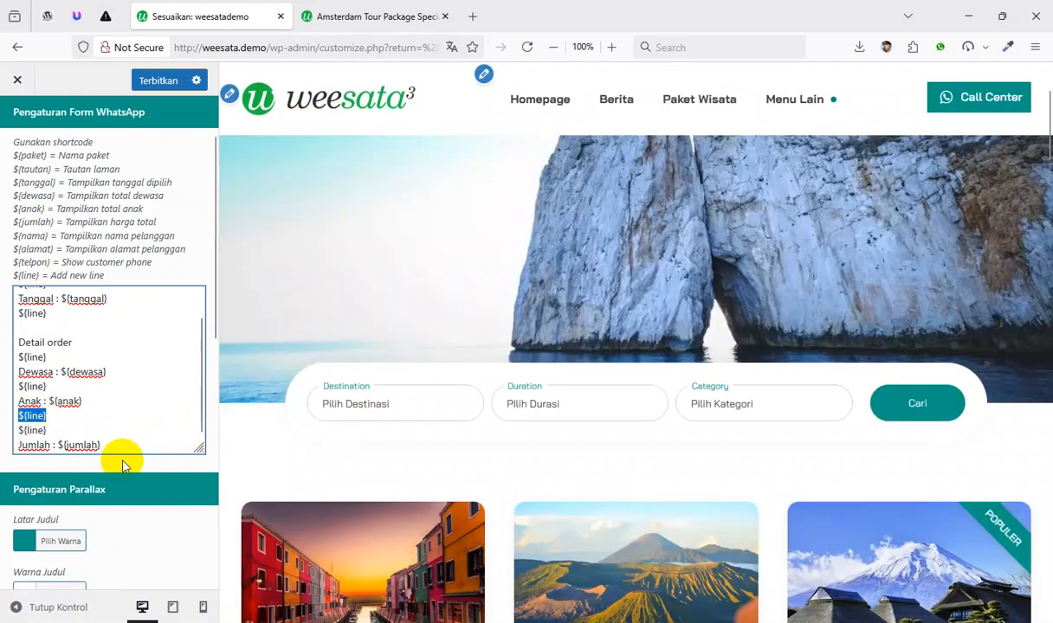
key(Return)
key(ctrl+v)
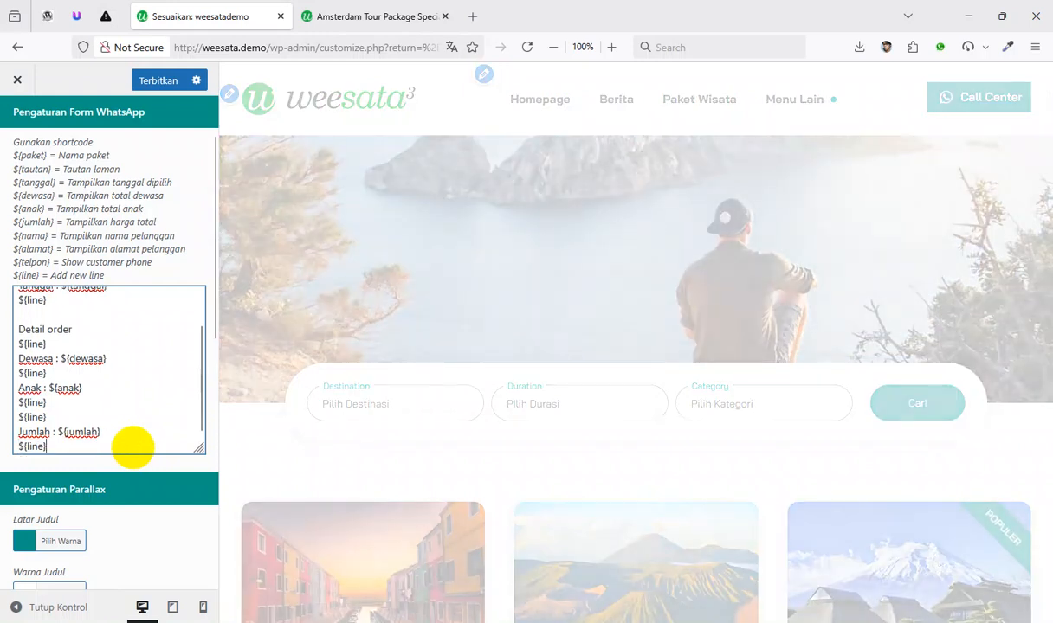
key(Return)
key(ctrl+v)
key(Return)
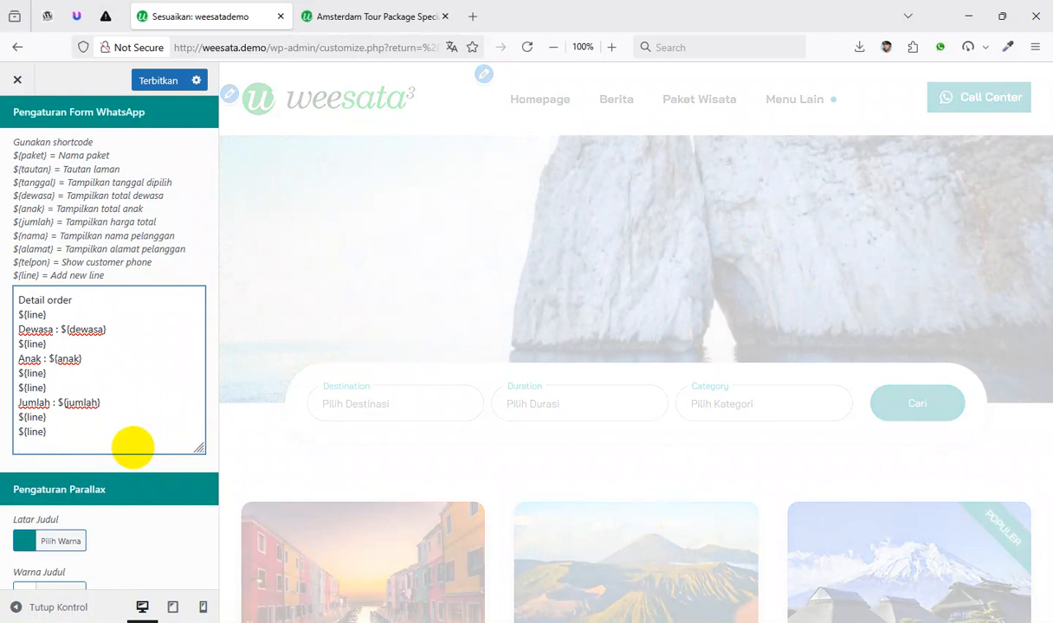
Add the line "Nama Pengorder : ${nama}" at the end of the WhatsApp message
text(Nama Peng)
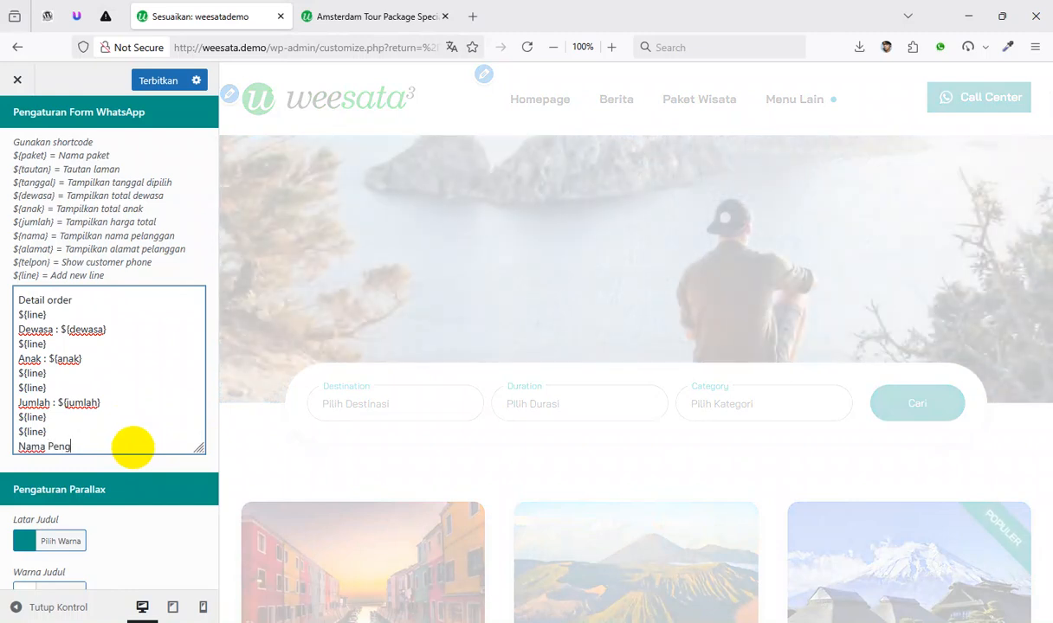
text(oder :)
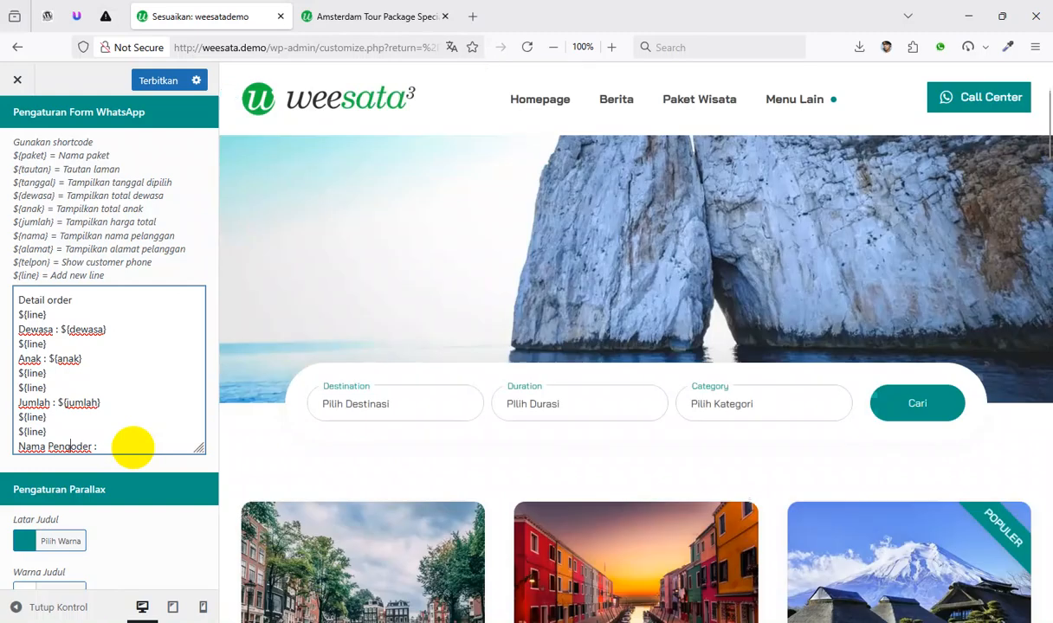
text(rde)
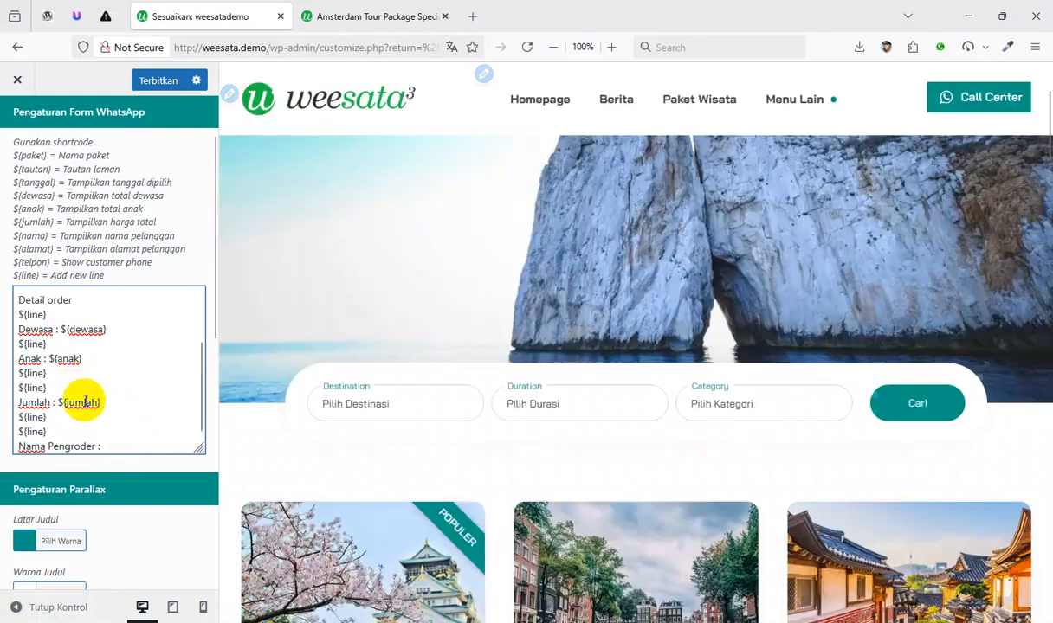
text(r)
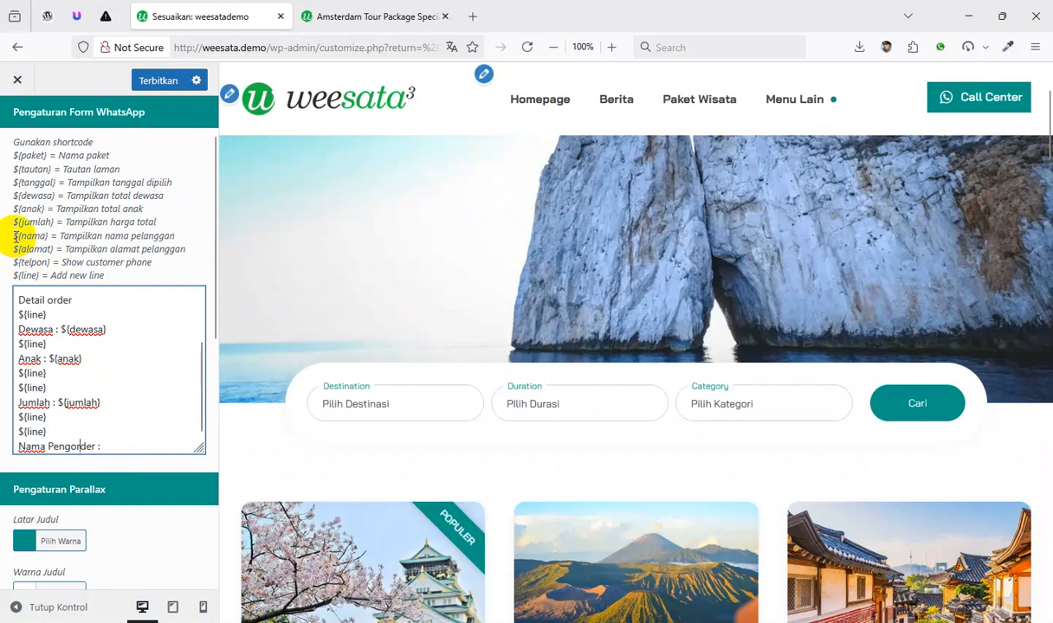
drag(14, 235, 23, 236)
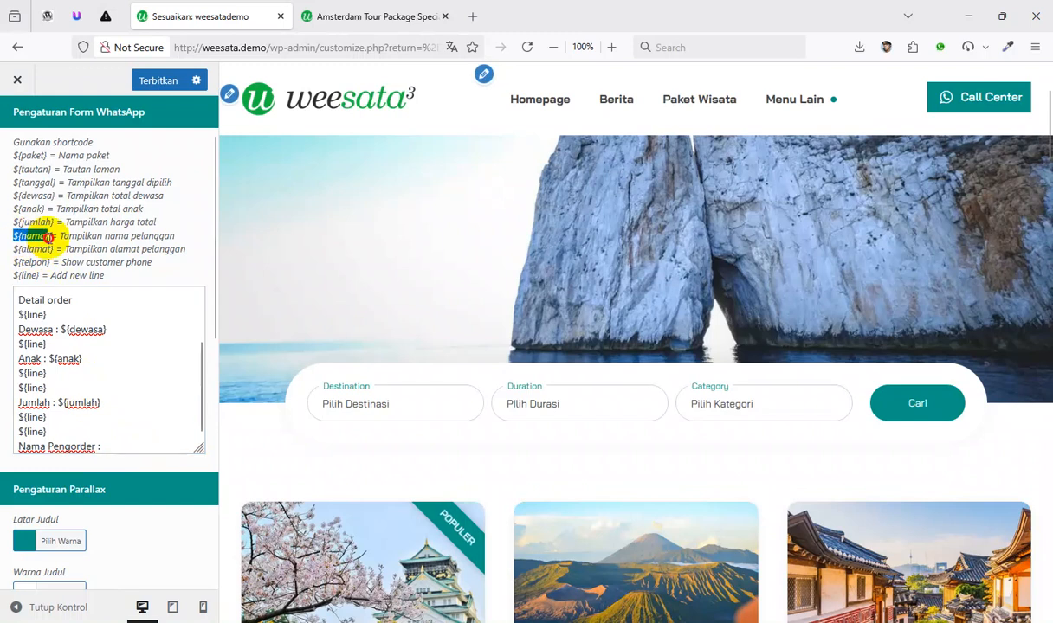
key(ctrl+c)
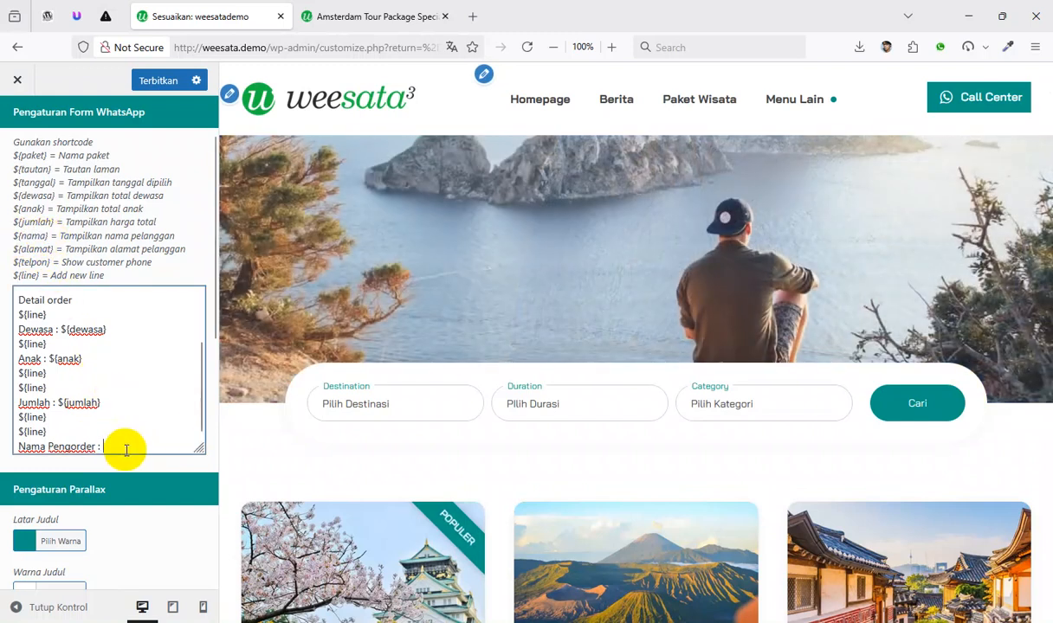
click(125, 447)
key(ctrl+v)
Add a ${line} row below the Nama Pengorder line of the message
scroll(174, 430, down, 2)
click(111, 330)
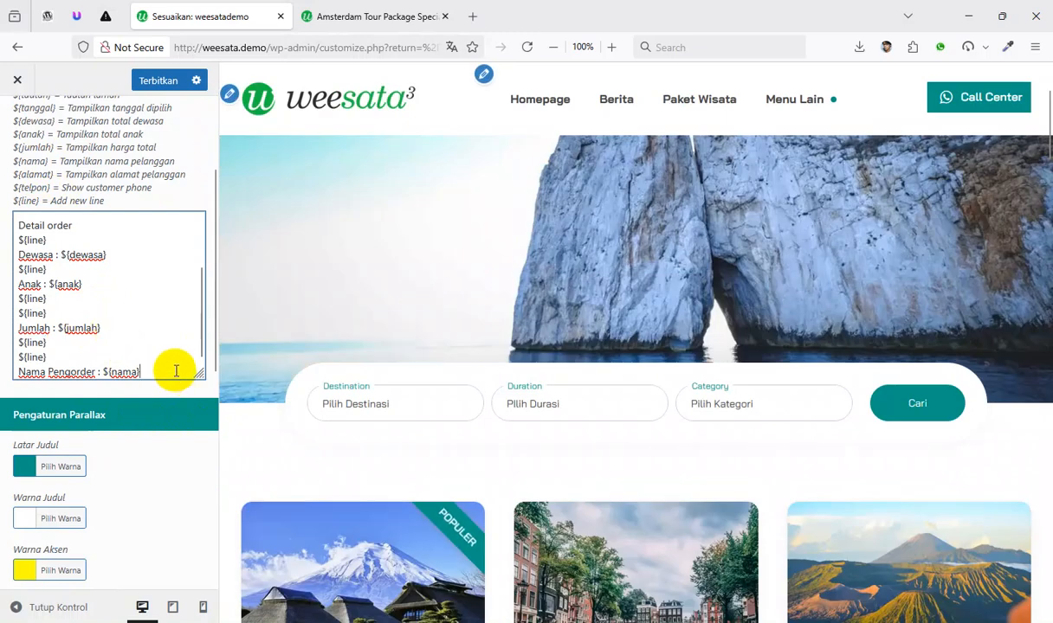
key(Return)
key(Return)
key(ctrl+v)
key(Return)
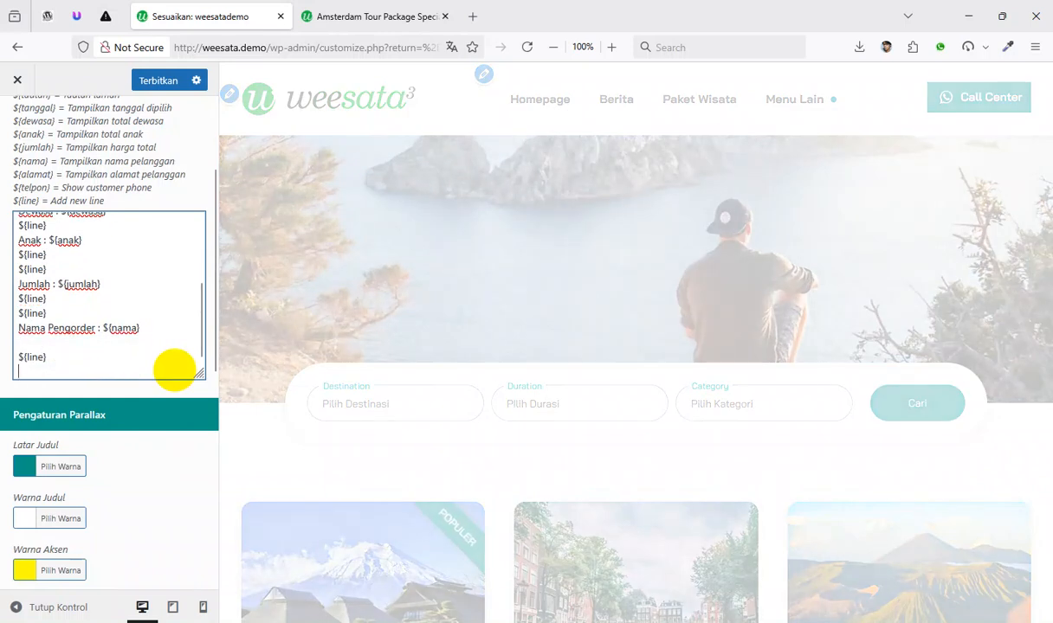
Add the line "Alamat : ${alamat}" at the end of the message and remove the blank row under Nama Pengorder
text(ALamat)
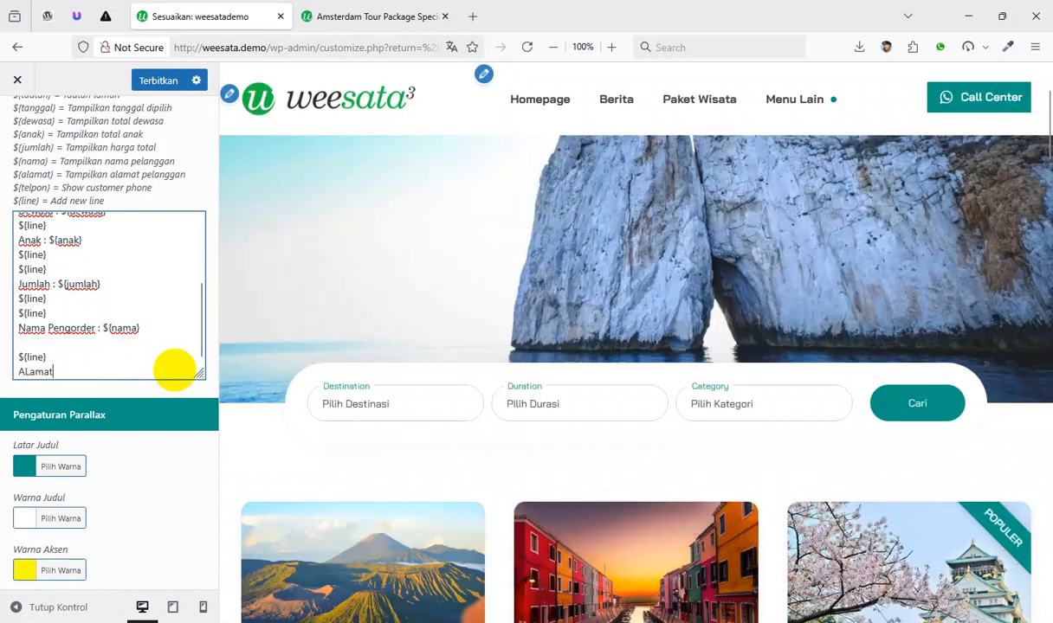
key(BackSpace)
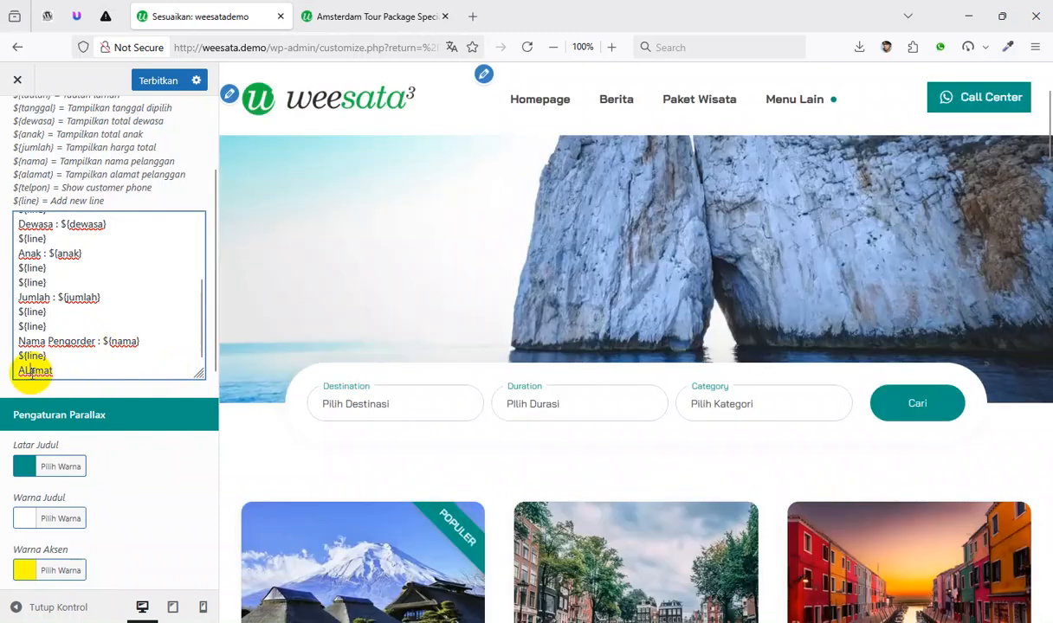
text(lamat)
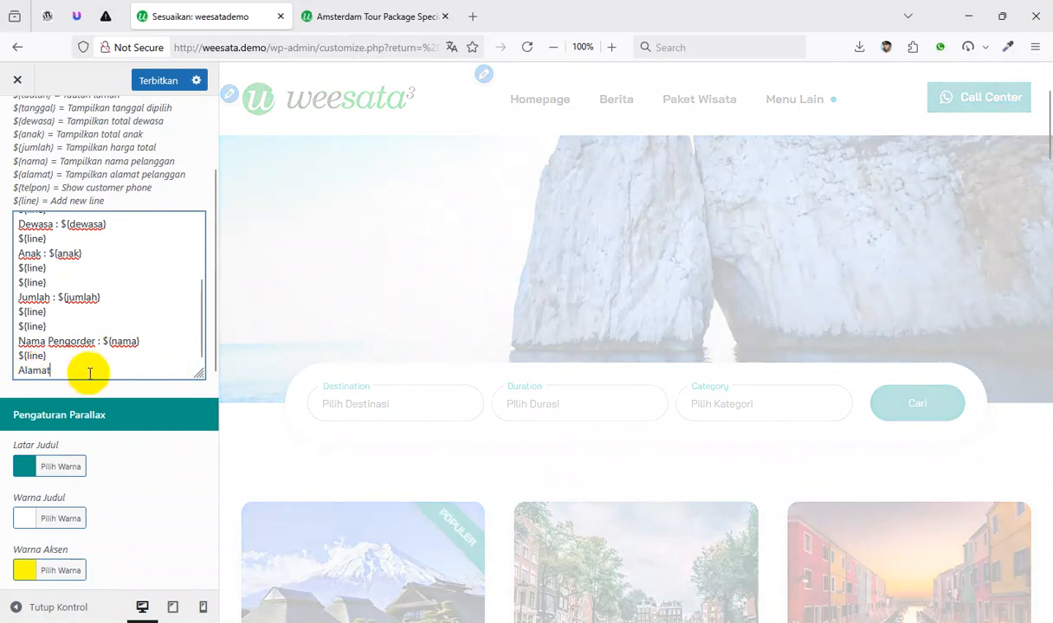
text( :)
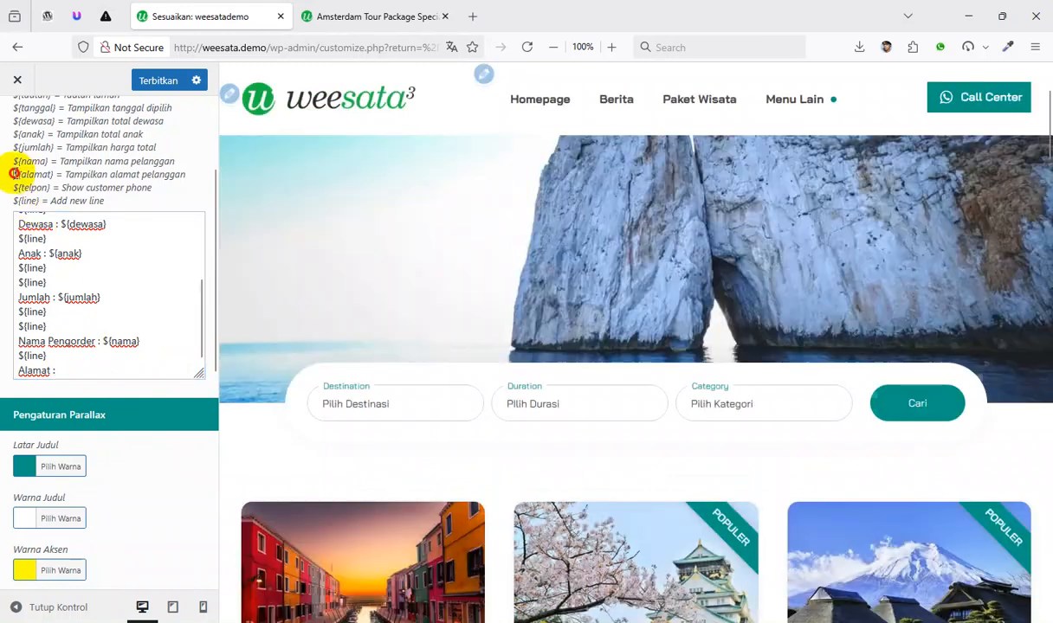
drag(13, 174, 57, 174)
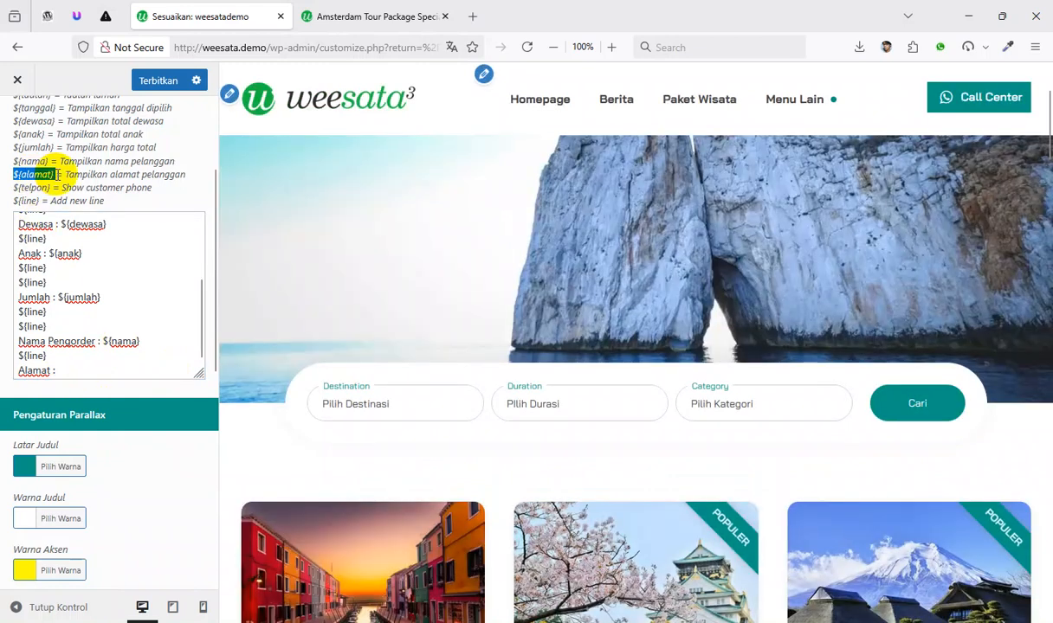
click(106, 372)
key(ctrl+v)
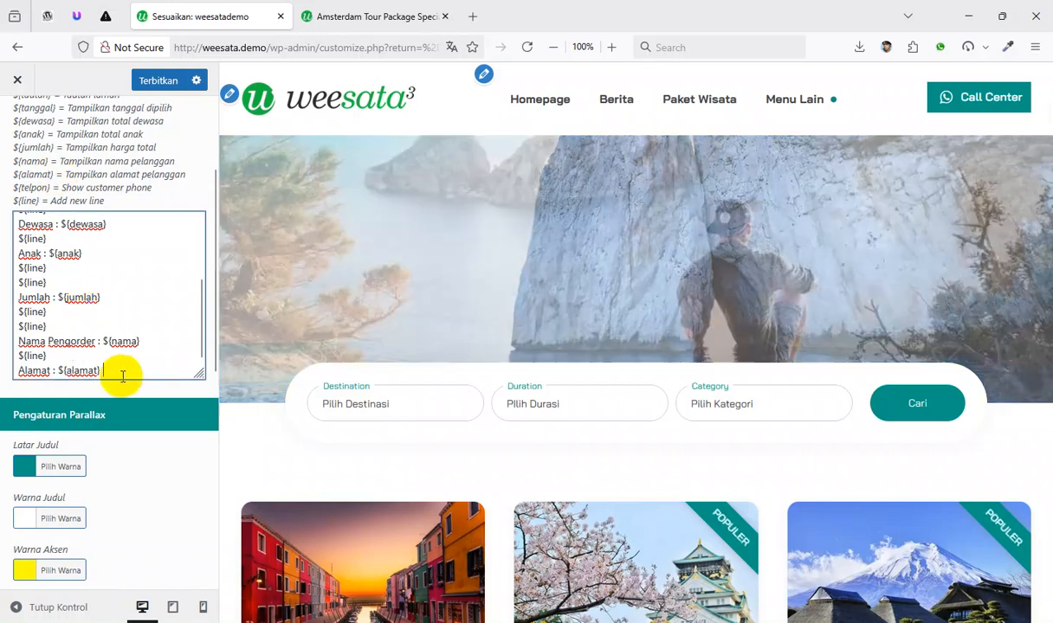
Add a ${line} row below the Alamat line, followed by a new row
click(150, 343)
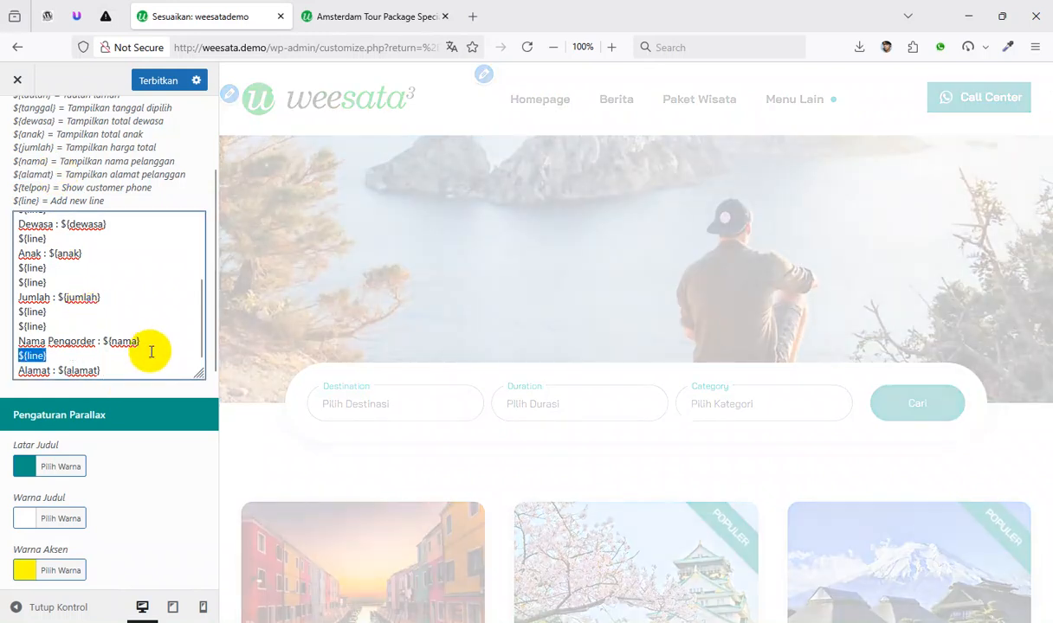
key(ctrl+c)
click(165, 369)
key(Return)
key(ctrl+v)
key(Return)
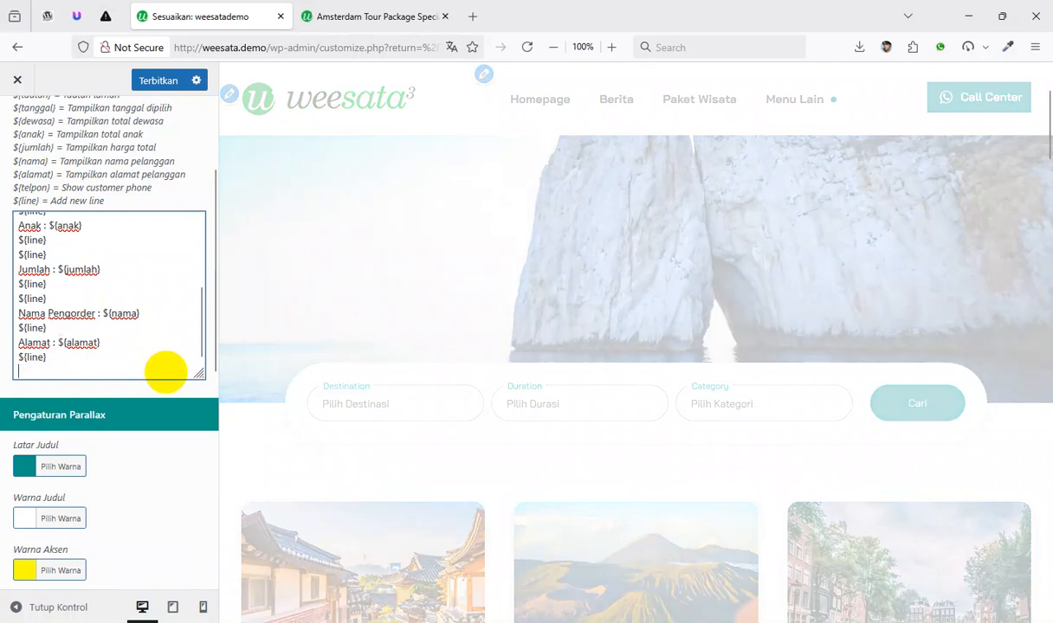
Add the line "Telpon : ${telpon}" at the end of the WhatsApp message
text(Telpon)
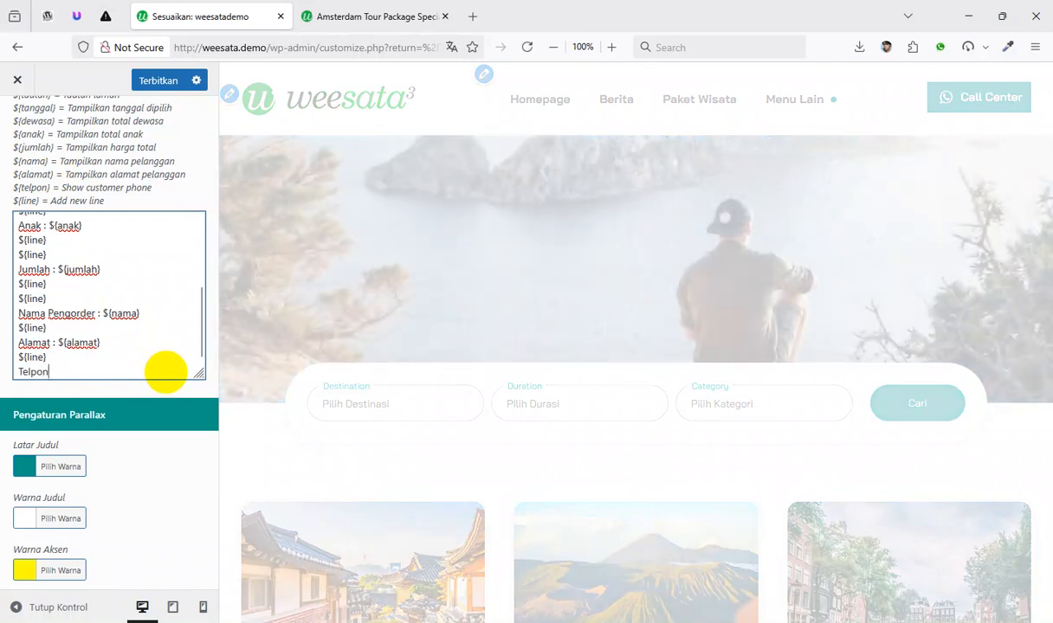
text( :)
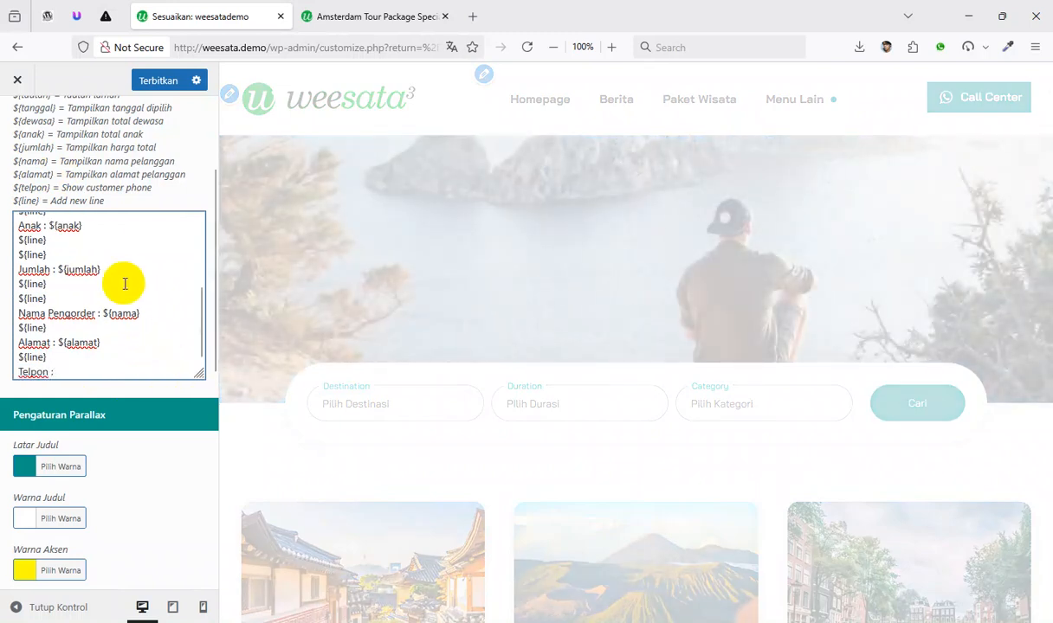
click(15, 191)
drag(14, 190, 52, 189)
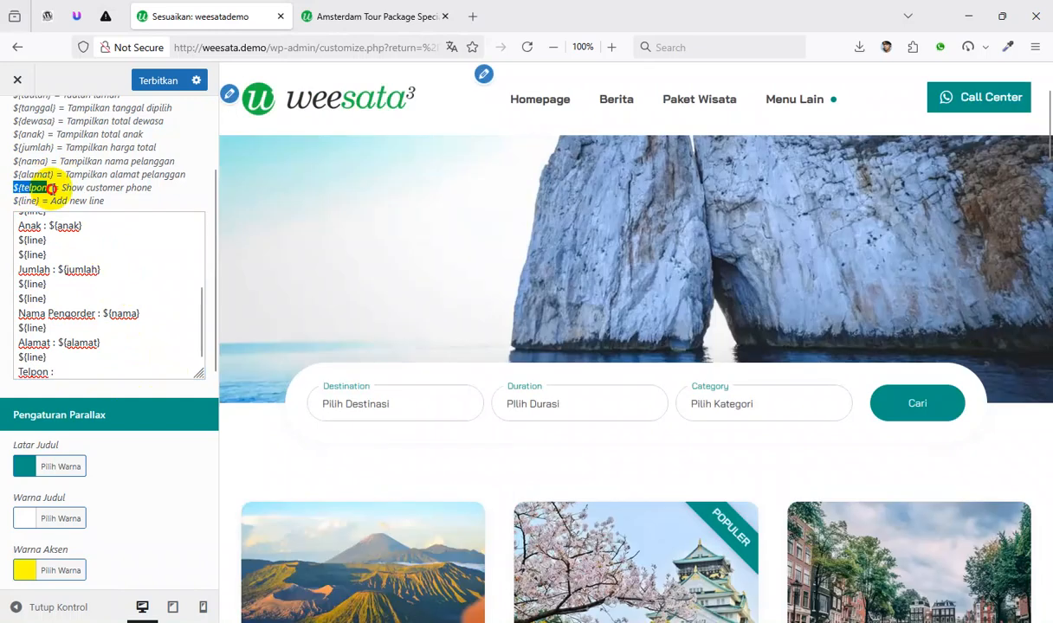
click(111, 373)
key(ctrl+v)
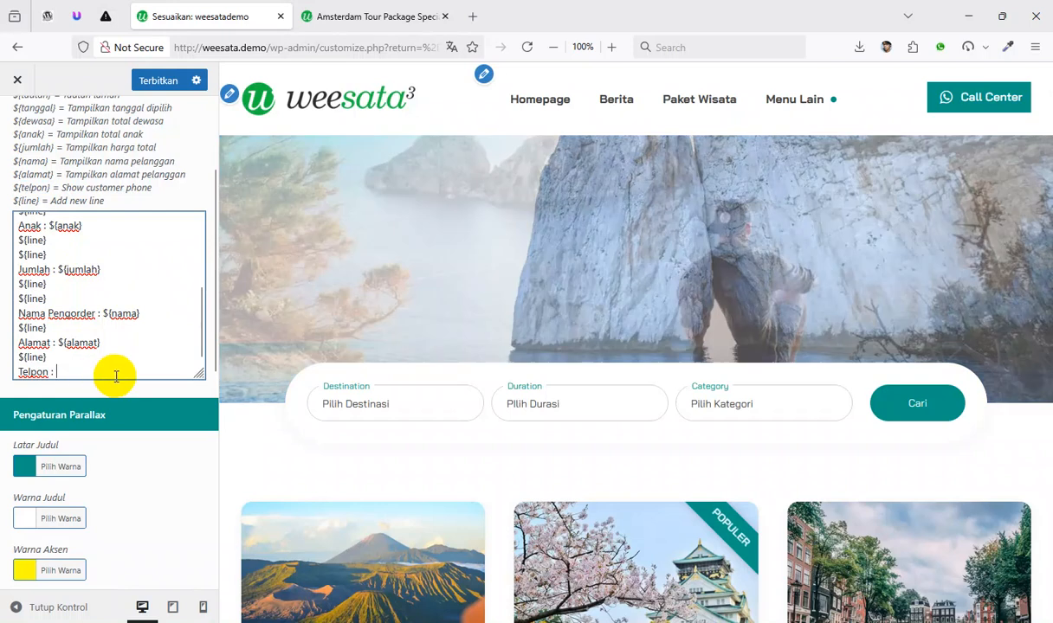
Add two ${line} rows directly below the Telpon line, without blank rows between, and start a new row
key(Return)
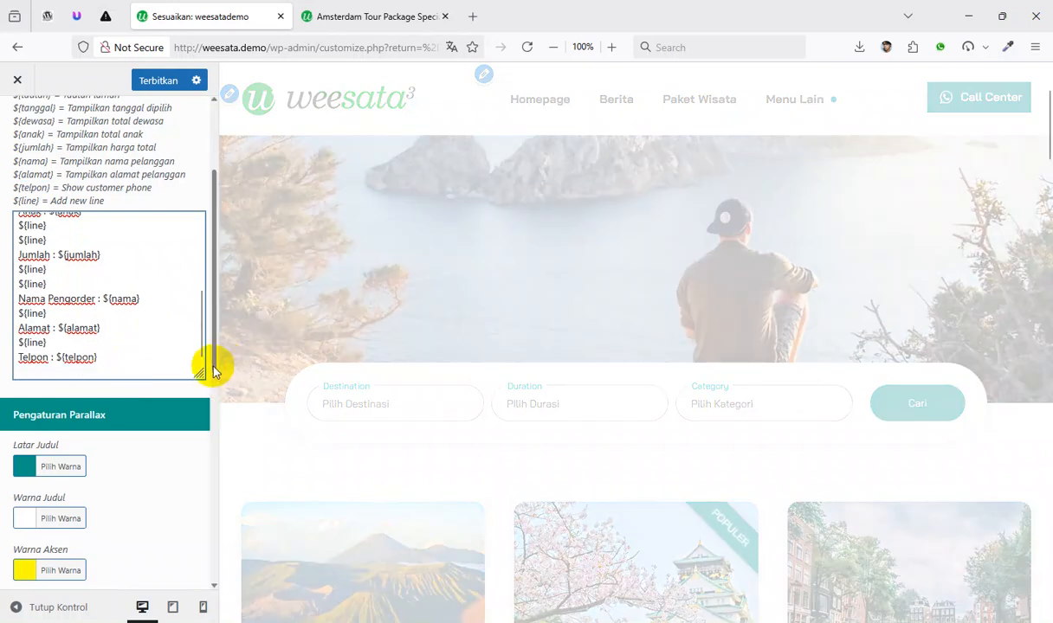
triple_click(142, 342)
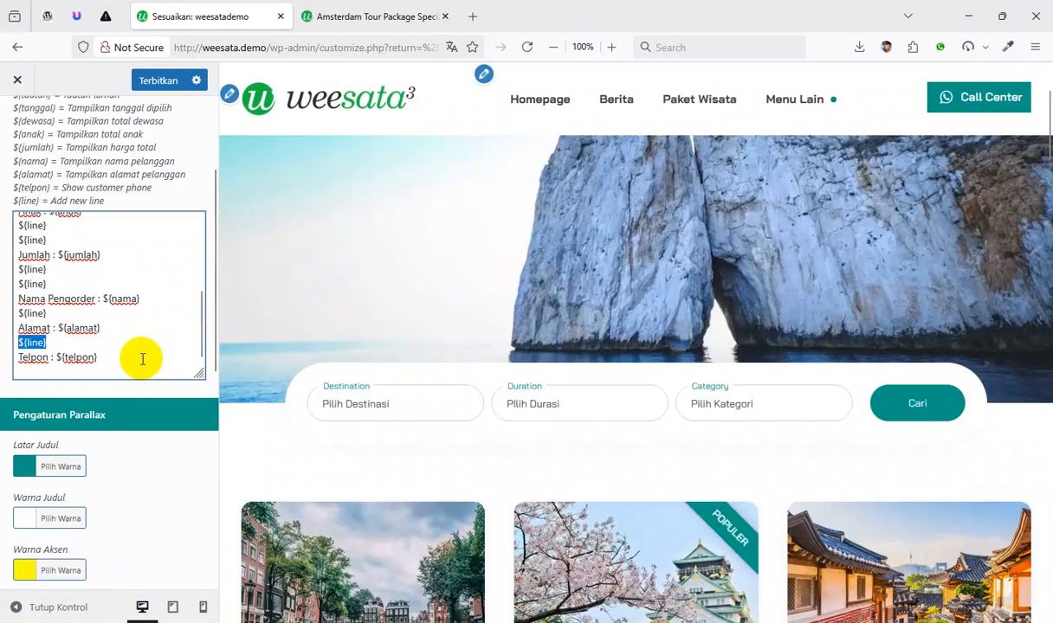
click(146, 376)
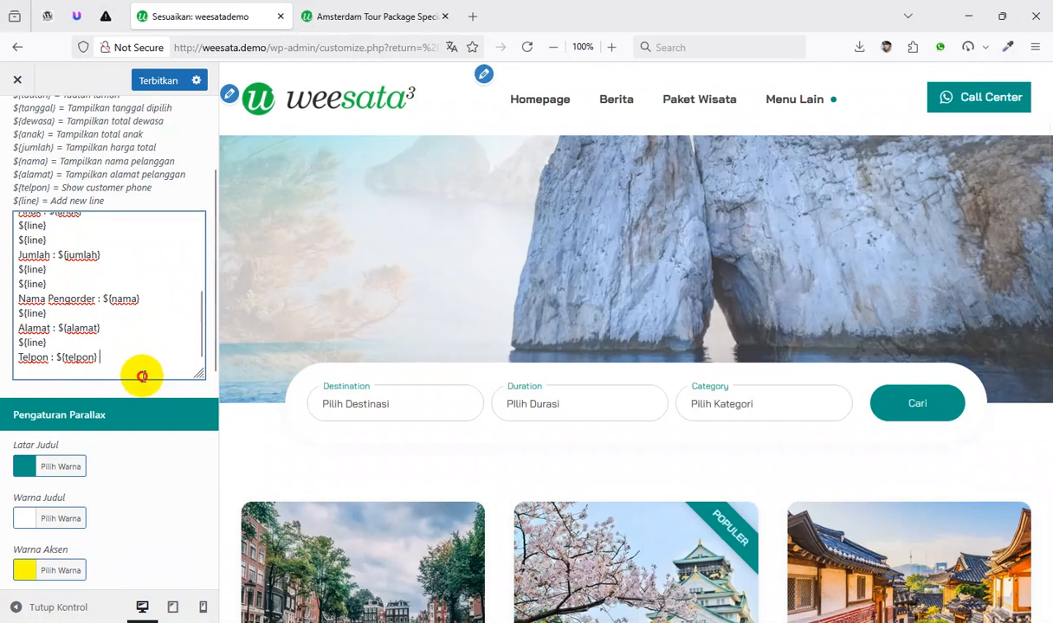
key(ctrl+v)
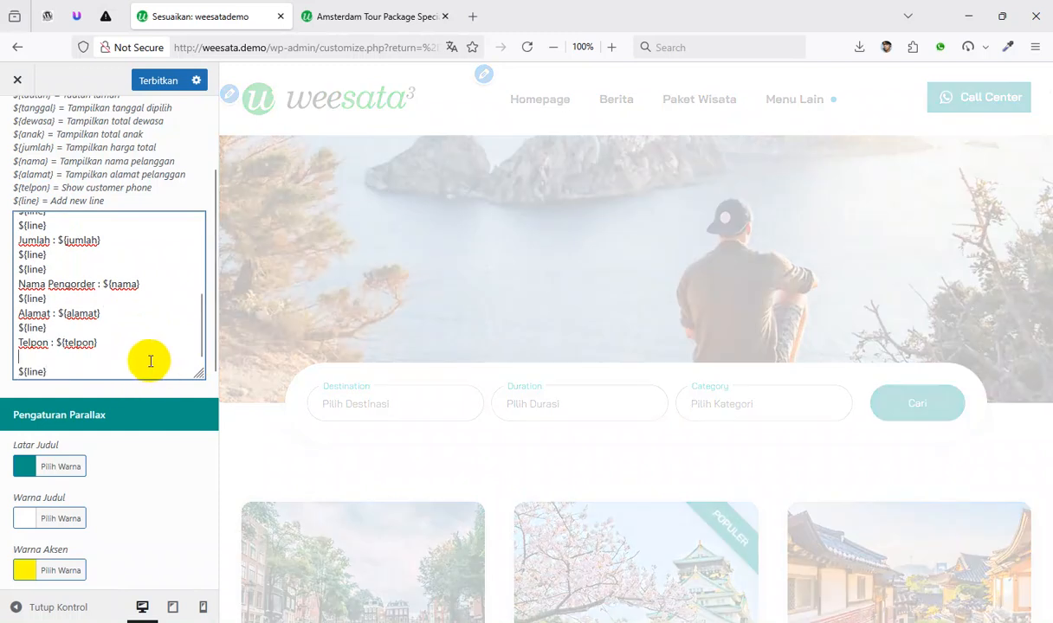
key(BackSpace)
click(149, 370)
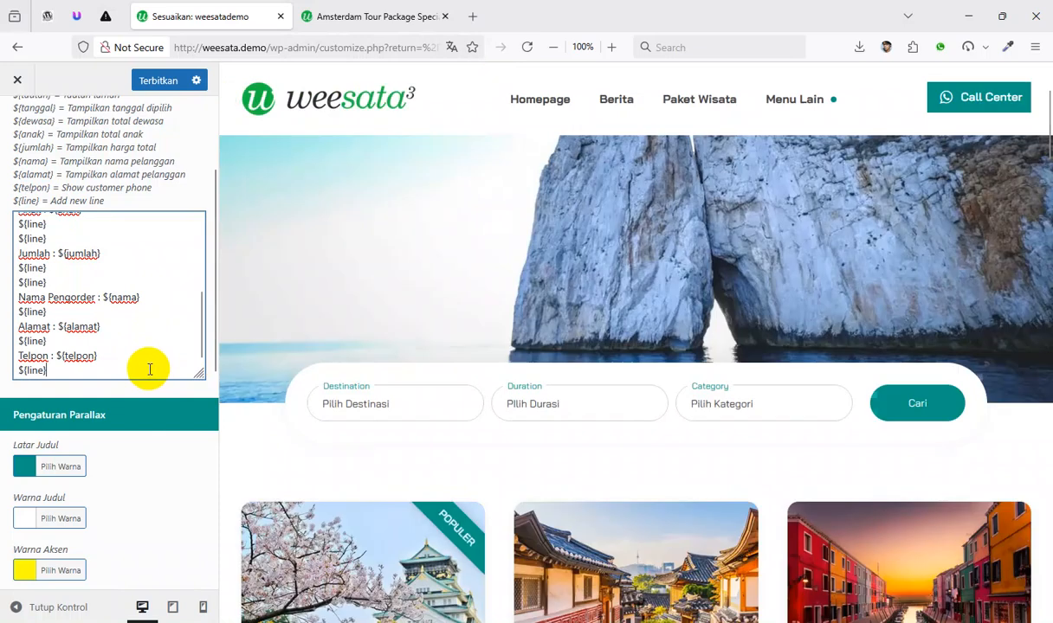
key(Return)
key(ctrl+v)
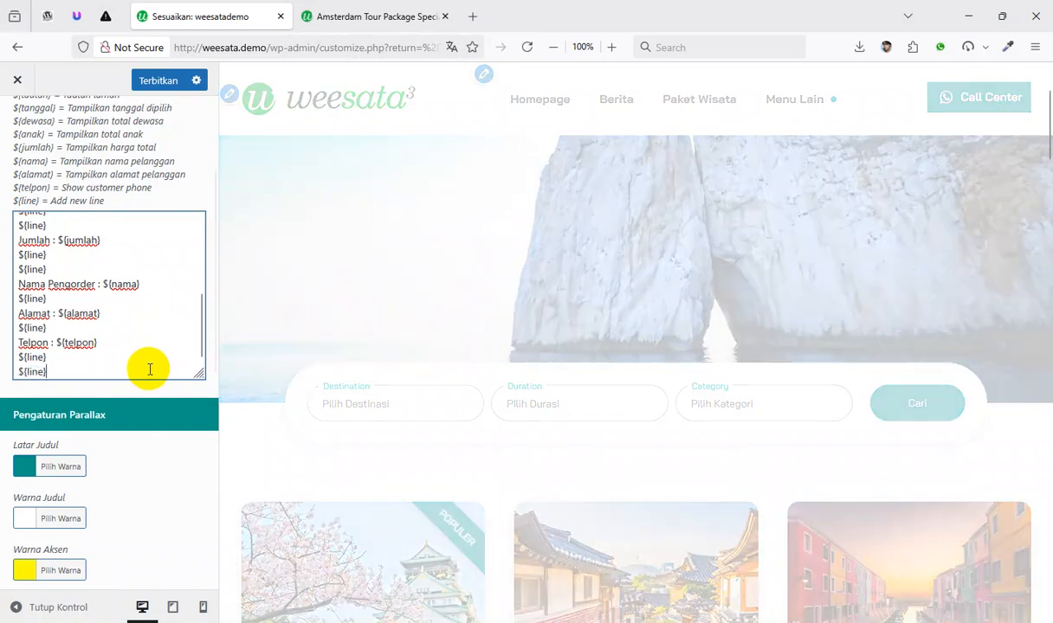
key(Return)
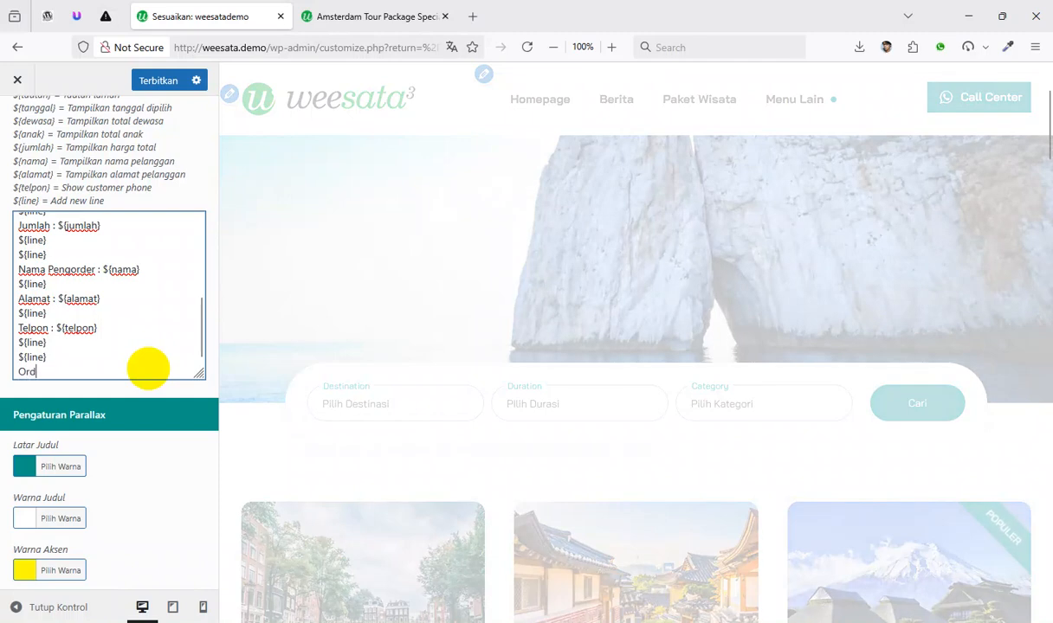
End the WhatsApp message with "Order dilakukan melalaui halaman ${tautan}", copying the page-link shortcode from the shortcode list
text(Order dilak)
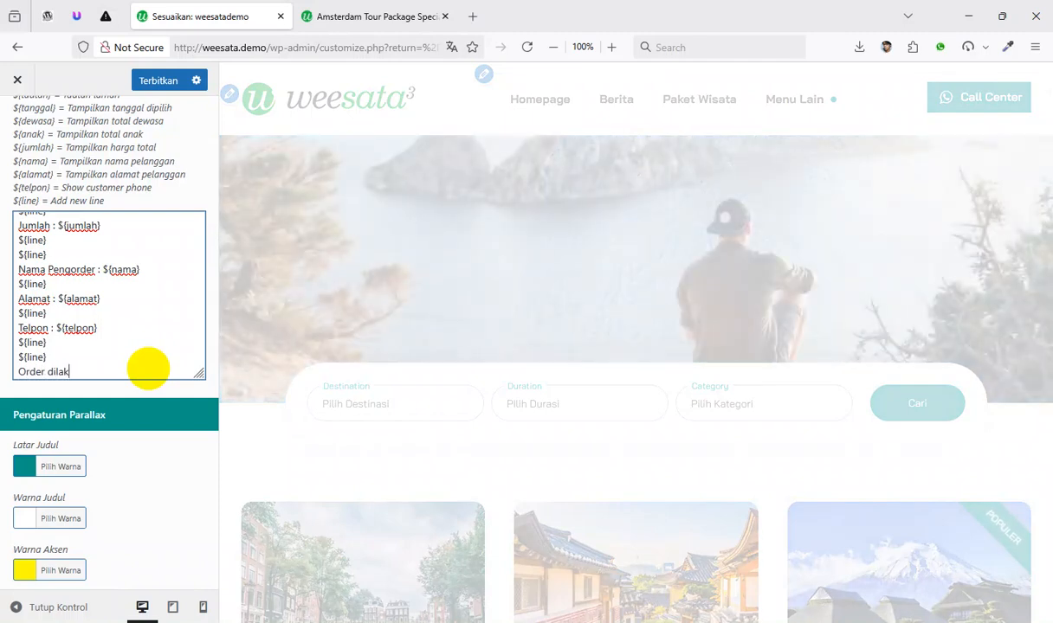
text(ukan melalui halaman)
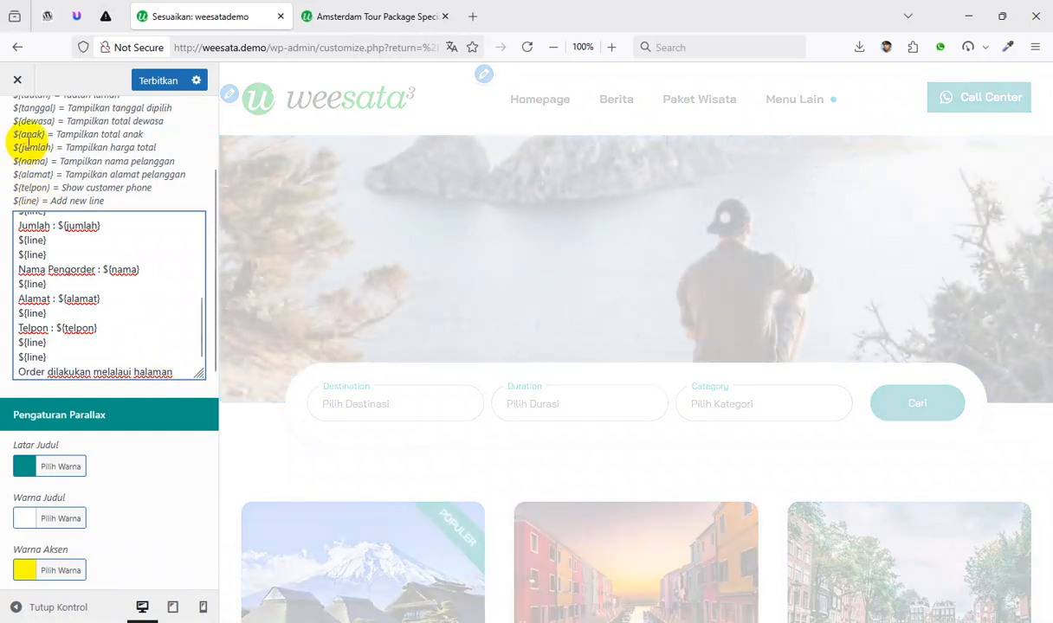
scroll(26, 143, up, 3)
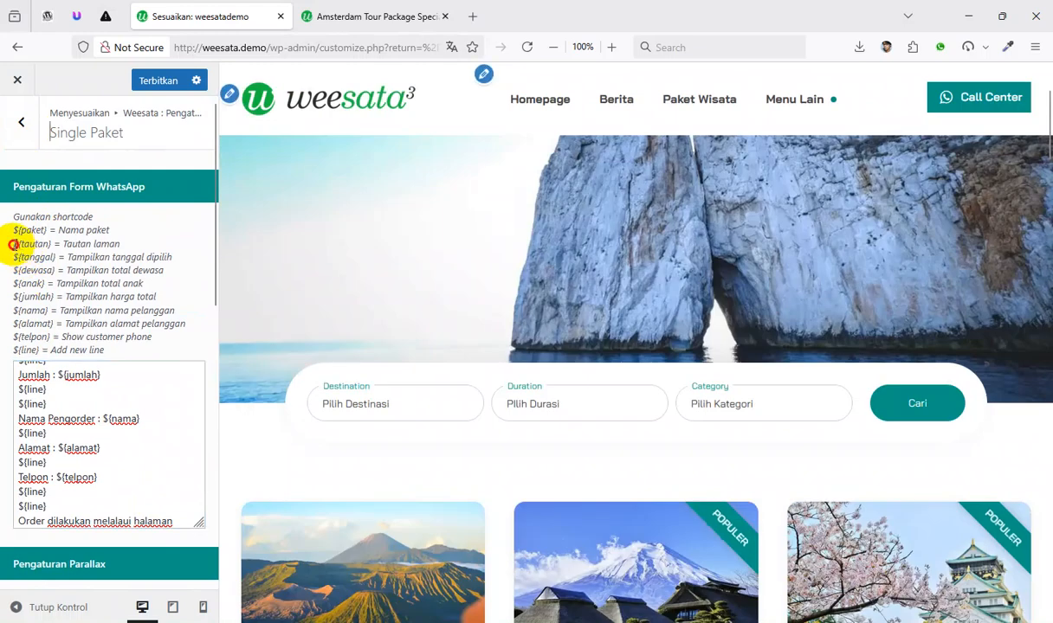
mouse_move(13, 245)
mouse_down()
mouse_move(46, 244)
mouse_move(15, 245)
mouse_up()
key(ctrl+c)
scroll(148, 356, down, 3)
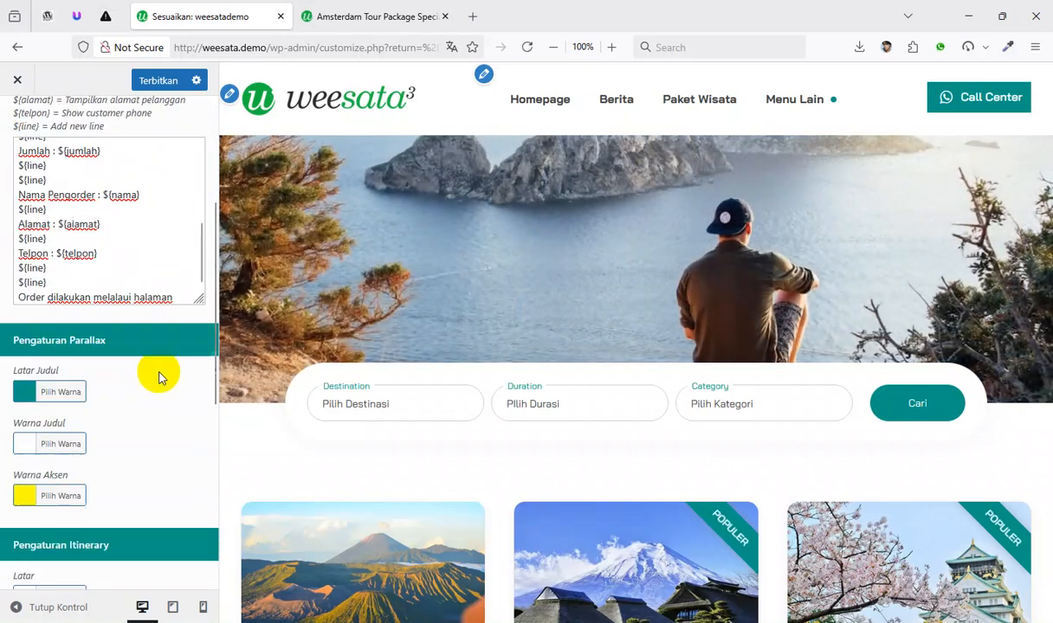
click(180, 298)
key(ctrl+v)
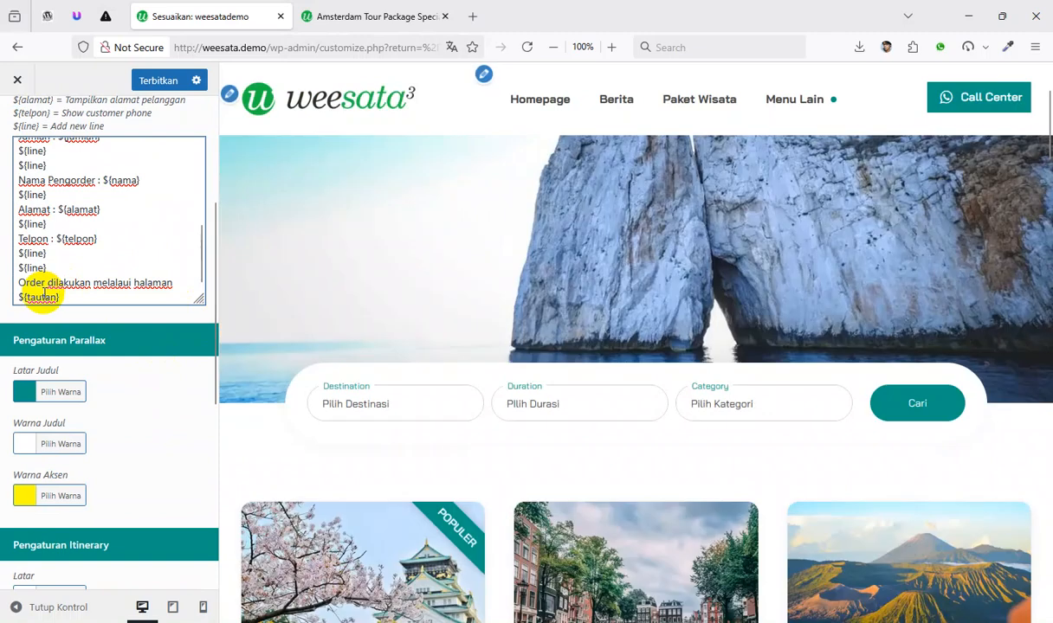
Publish the Single Paket WhatsApp message, look over the section's color settings, and reload the Amsterdam tour package page
scroll(39, 286, up, 6)
scroll(39, 173, up, 3)
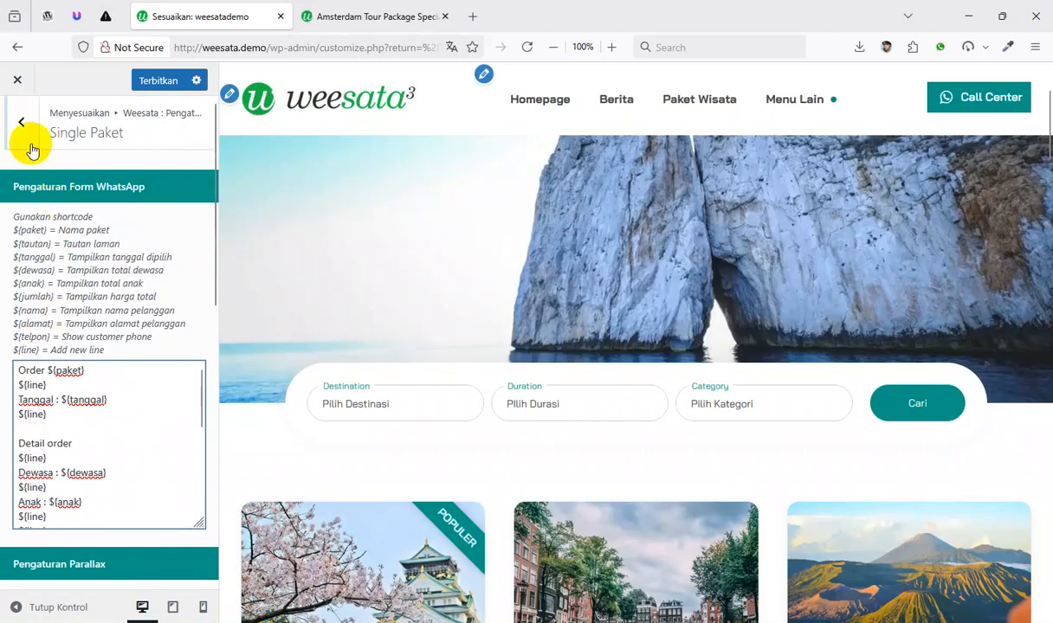
click(158, 81)
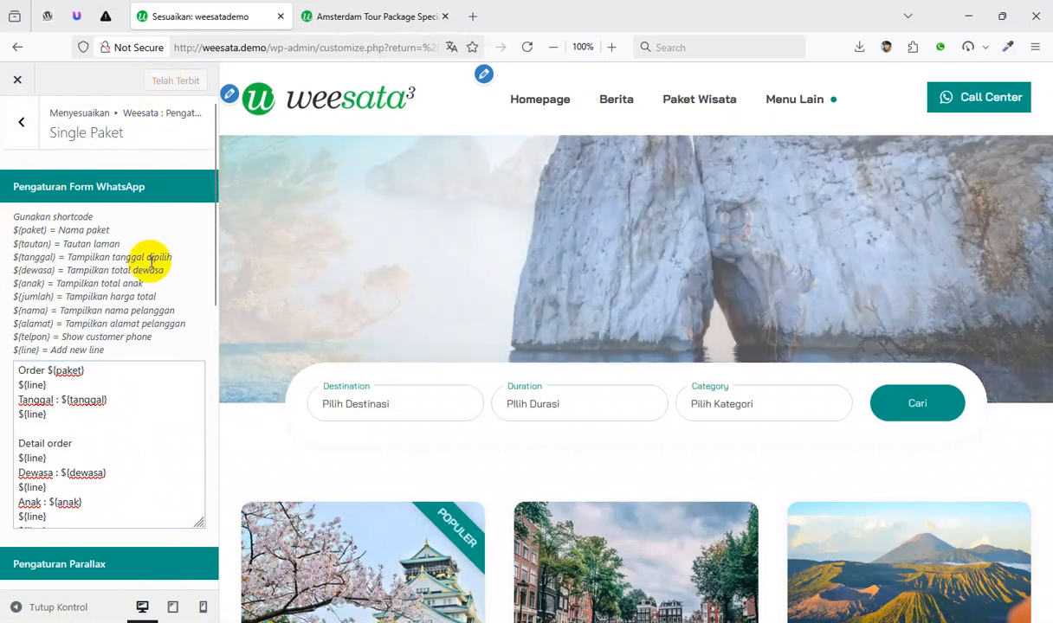
scroll(157, 260, down, 10)
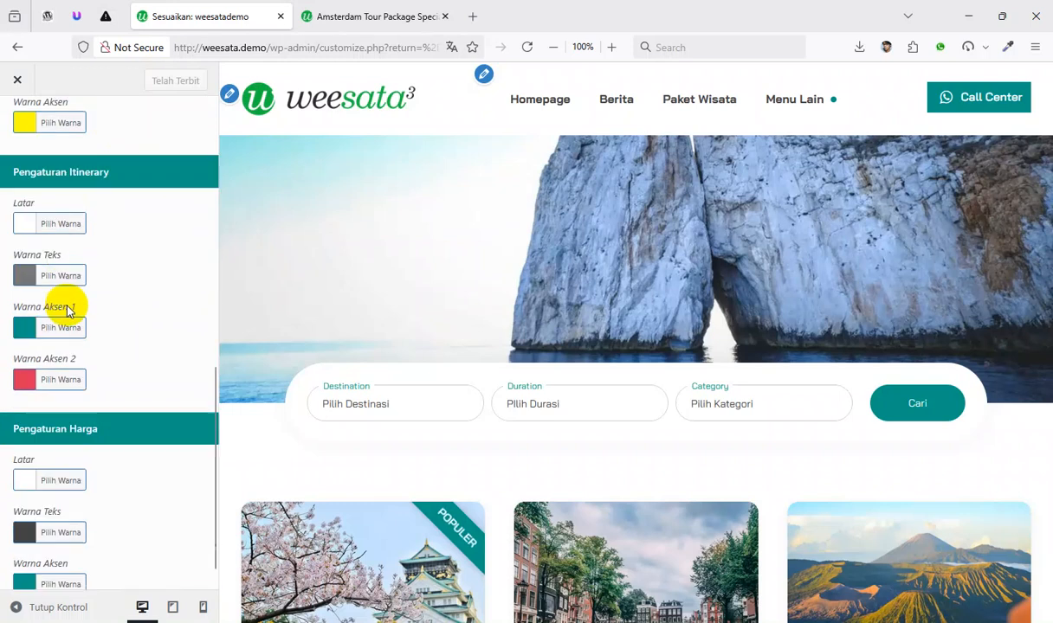
scroll(79, 479, up, 10)
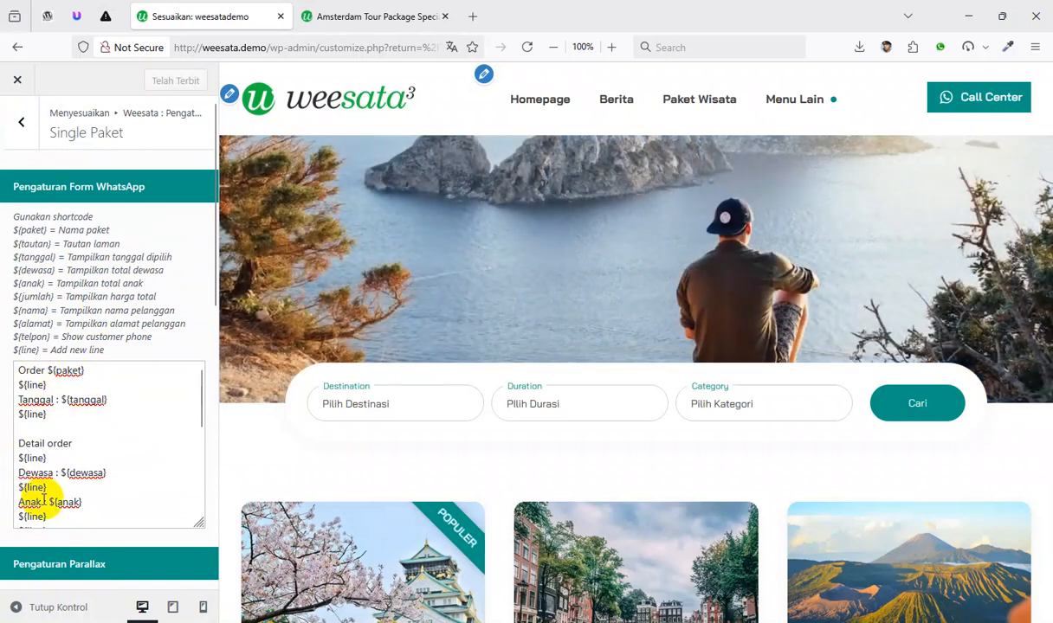
click(369, 19)
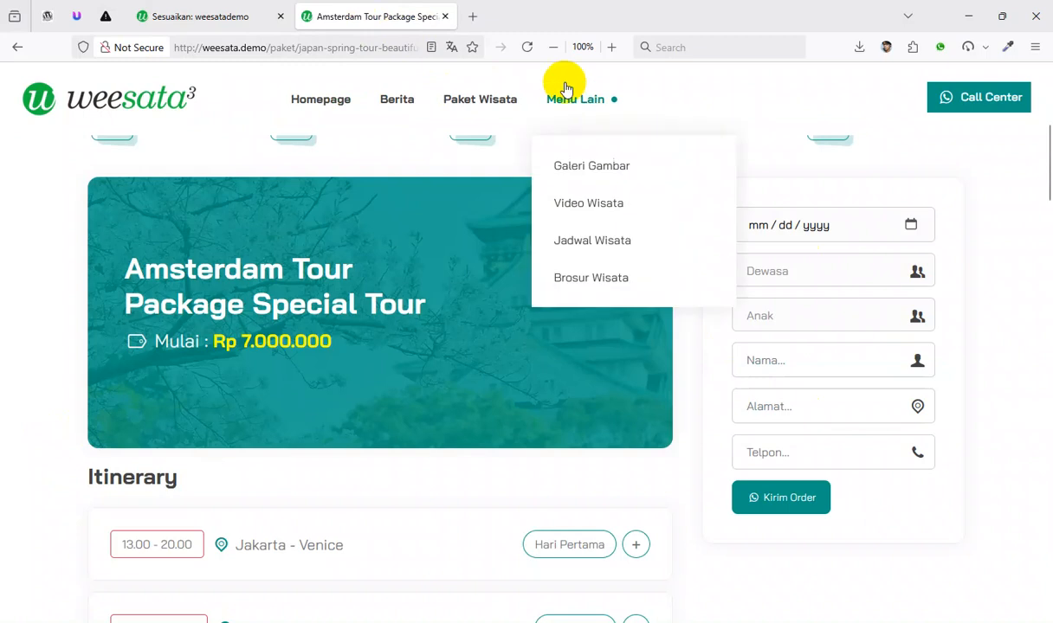
click(526, 47)
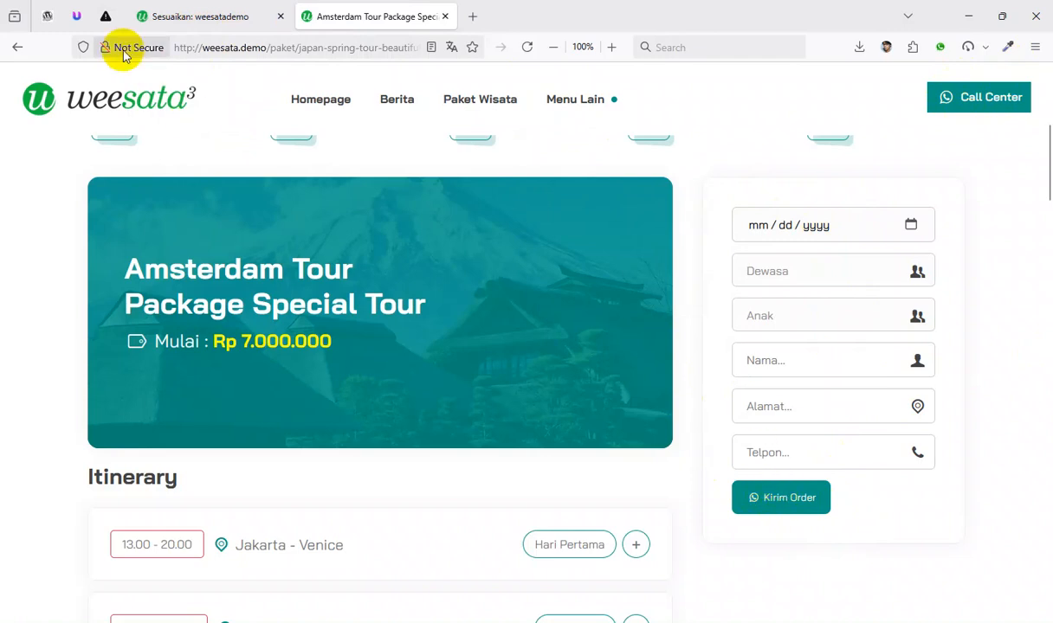
Return to the customizer, open the Teks Berjalan settings and look for the running text in the homepage preview
click(171, 17)
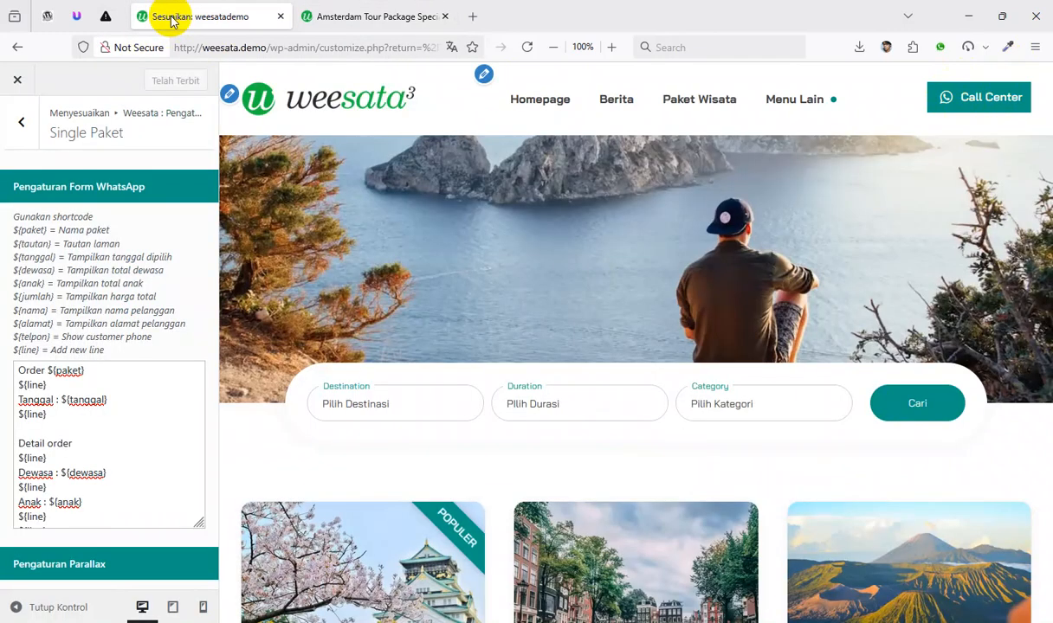
click(21, 121)
click(95, 438)
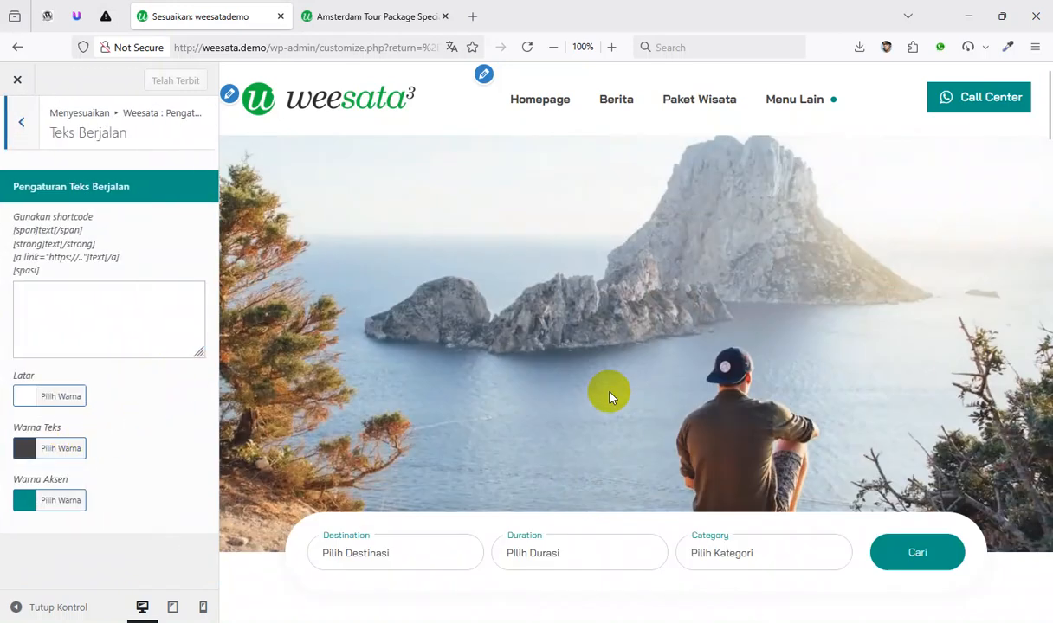
scroll(635, 353, down, 4)
scroll(634, 353, up, 5)
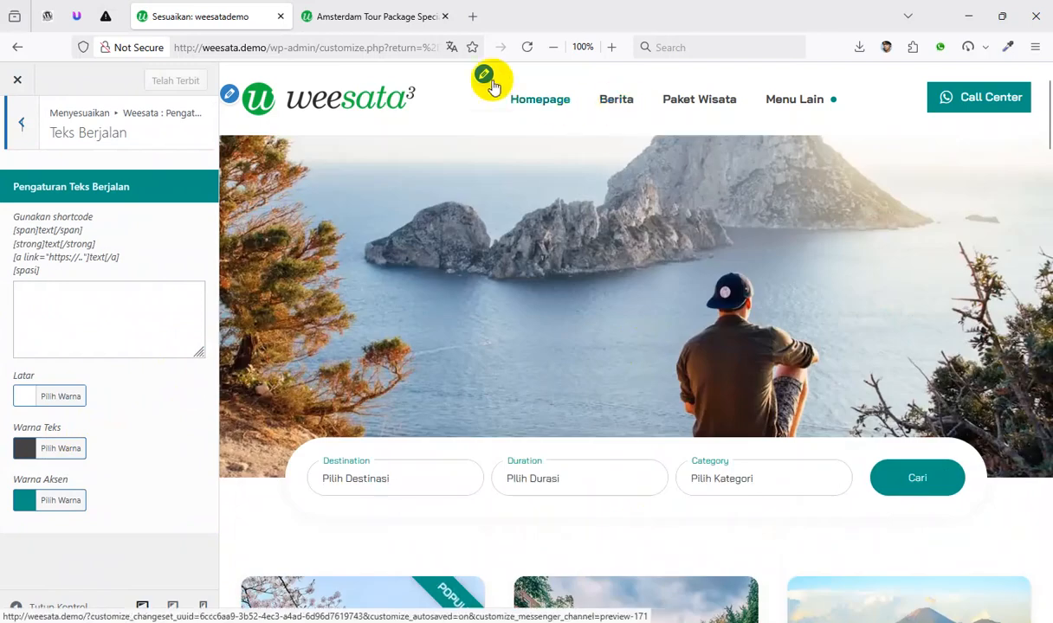
Open the Berita page on the live site to view the running text below the header
click(403, 28)
scroll(364, 134, up, 5)
click(399, 106)
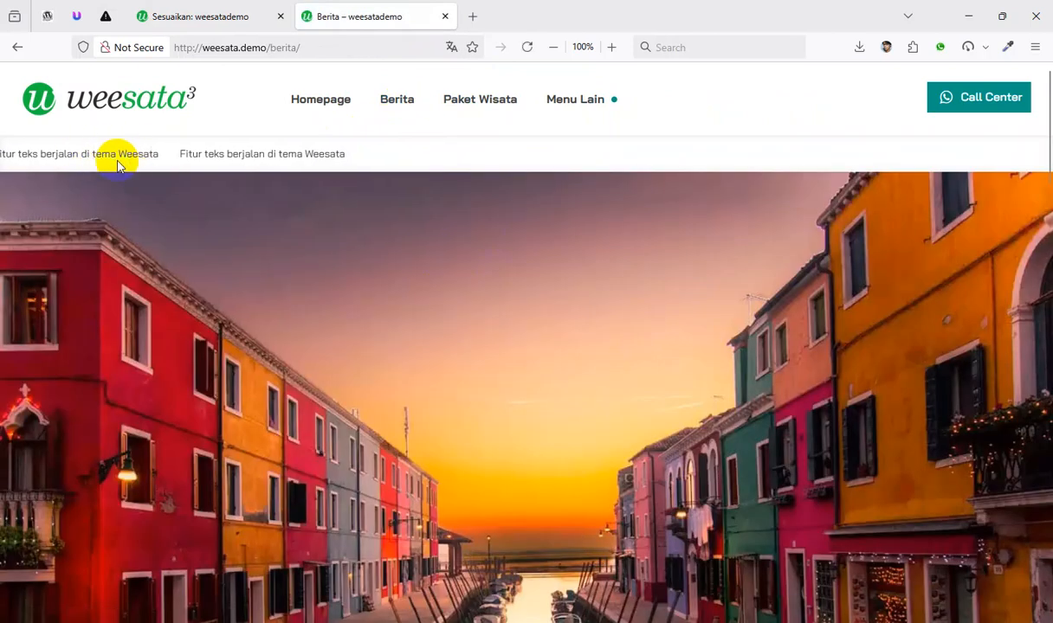
Set the running text to "Teks berjalan ini bisa diubah sesuai kebutuhan" in the customizer and publish it
click(177, 26)
click(57, 304)
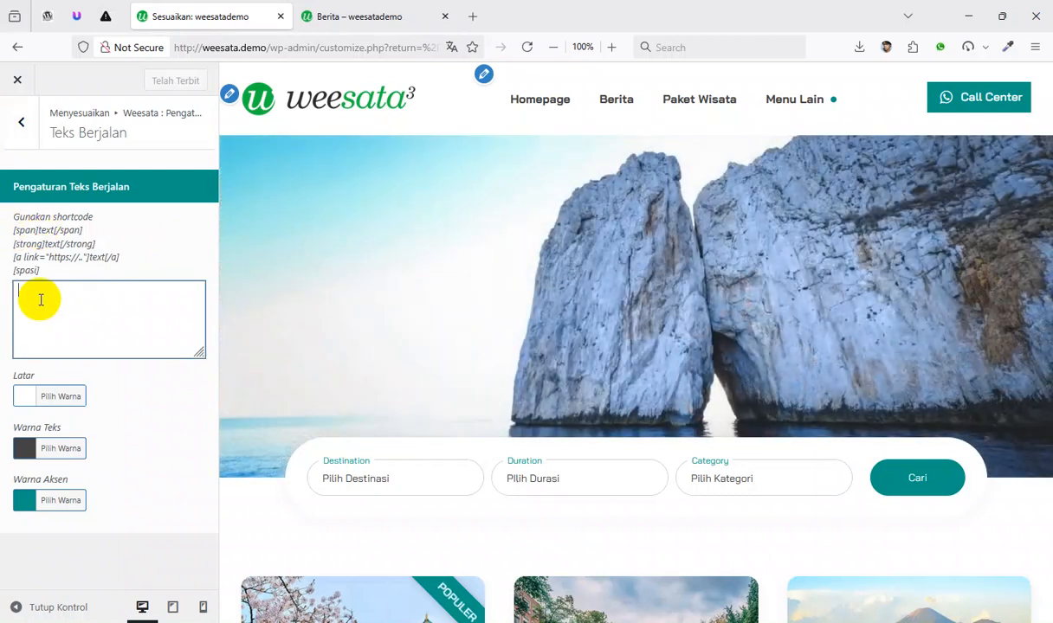
text(Te)
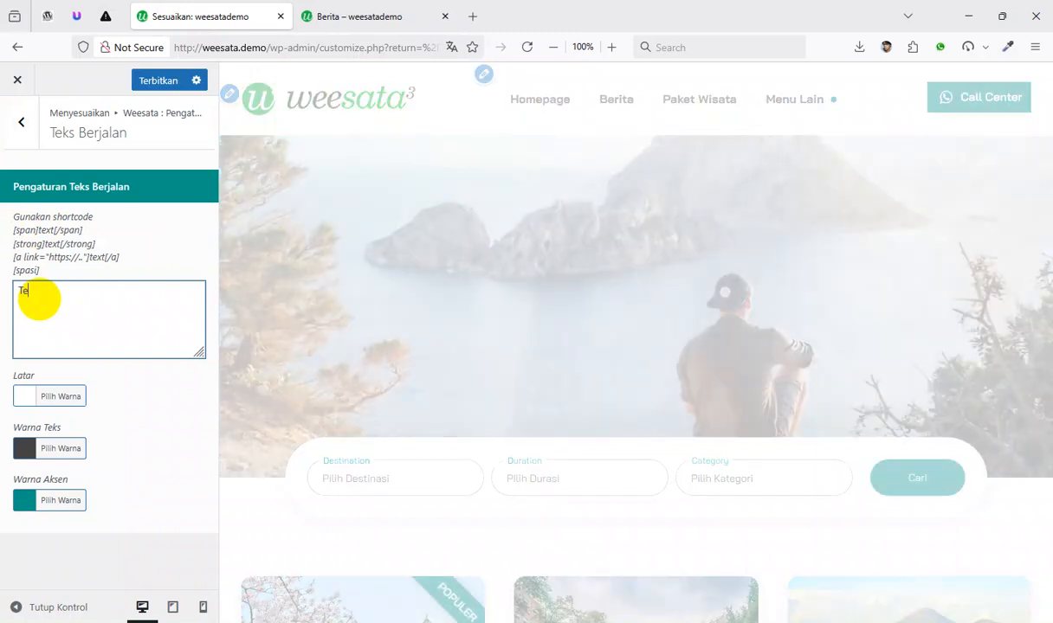
text(ks berjalan )
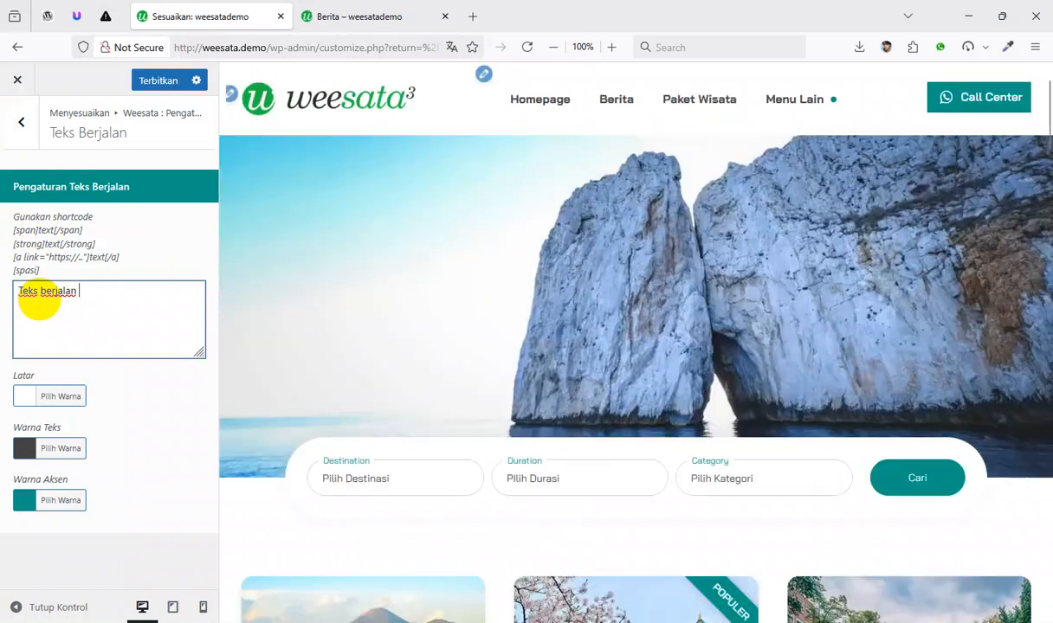
text(ini bisa d)
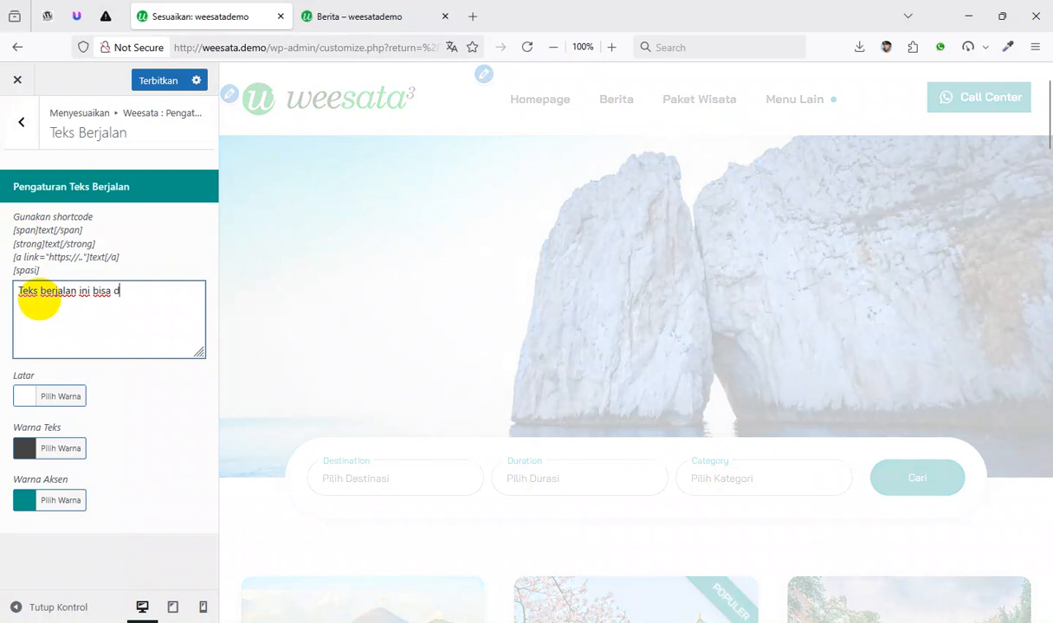
text(iubah sesuai kebutuhan)
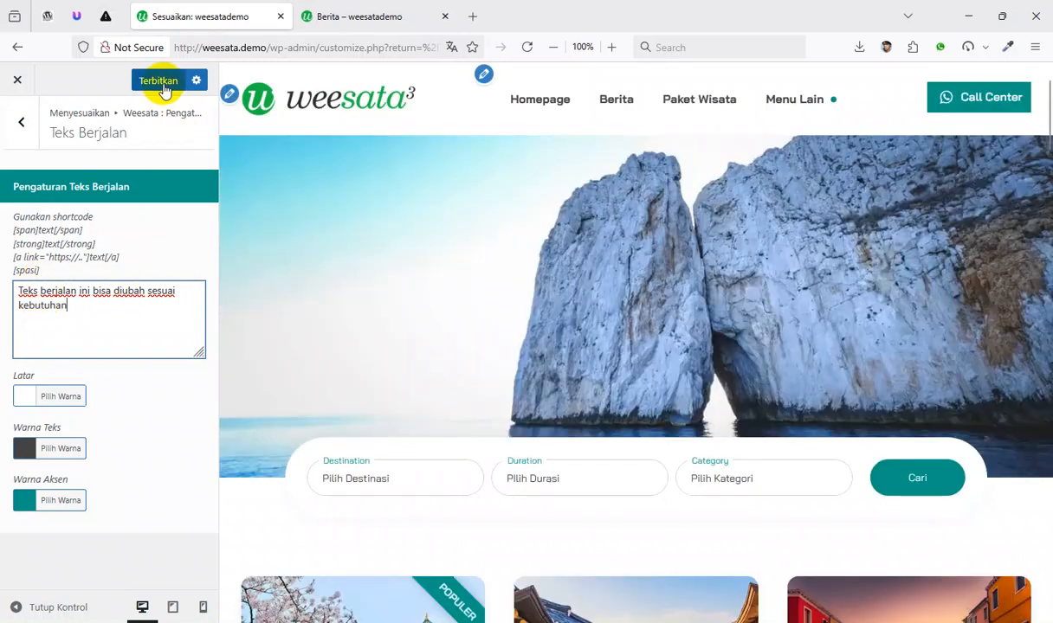
click(159, 80)
Reload the Berita page to check the new running text, and return to the customizer
click(348, 19)
click(527, 48)
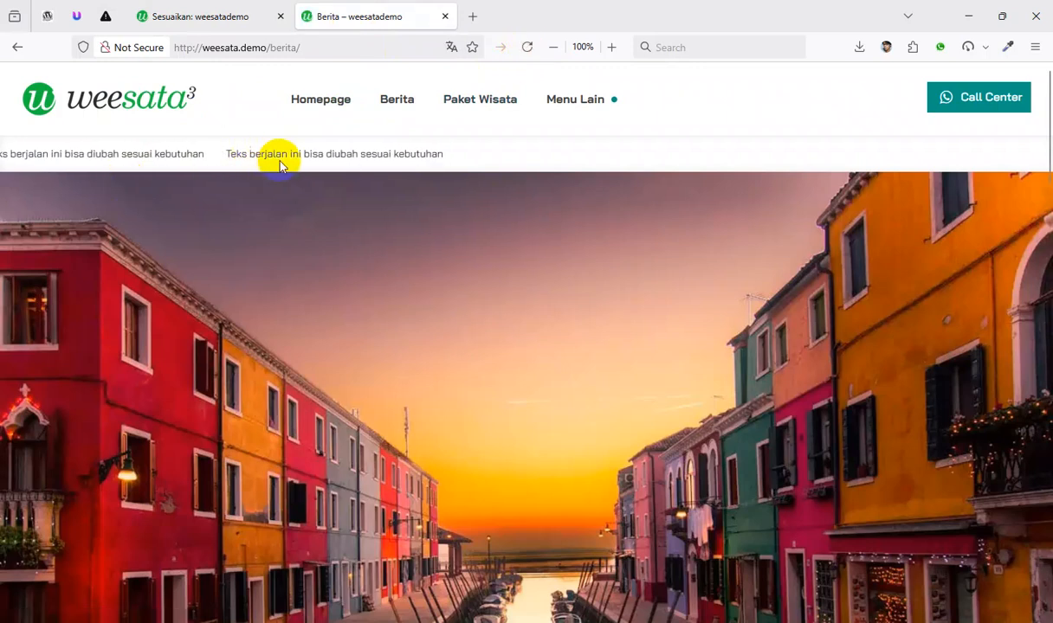
click(228, 21)
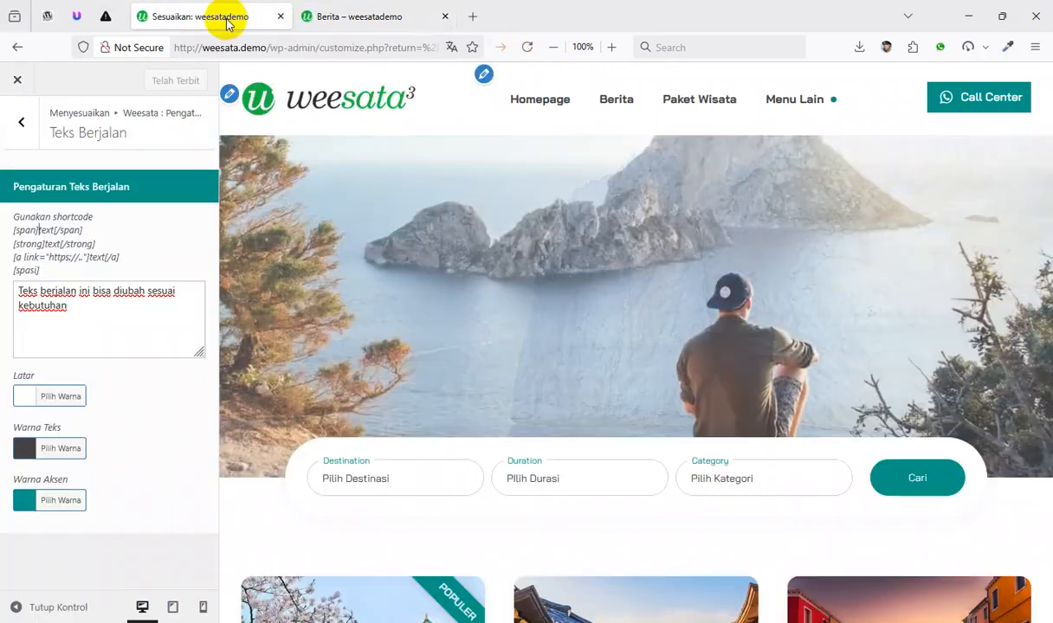
Look over the Laman 404 settings and go back to the Weesata theme settings list
click(21, 123)
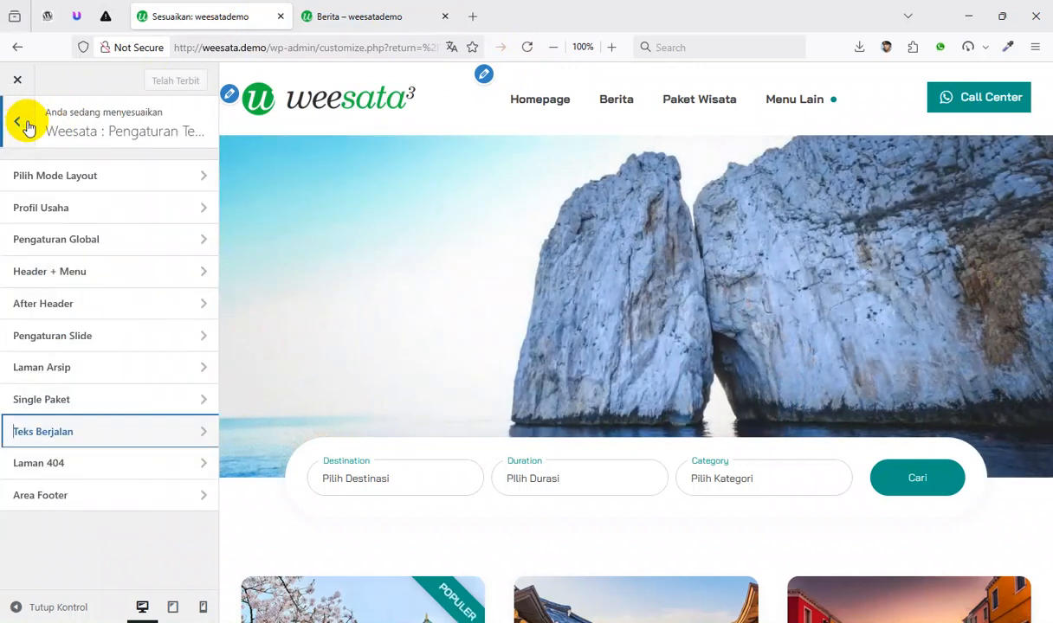
click(62, 467)
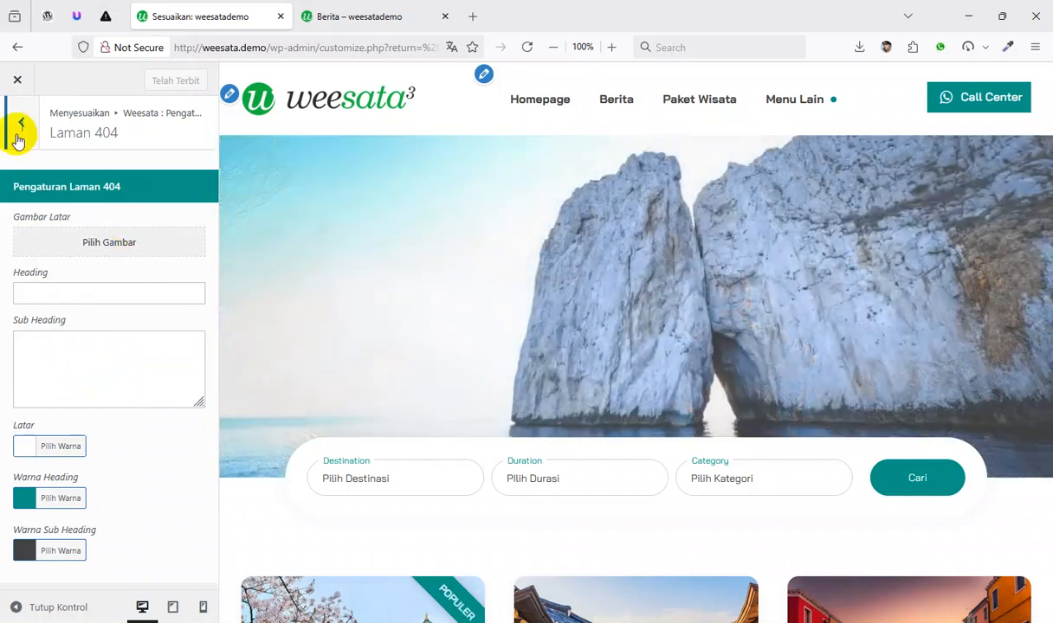
click(19, 134)
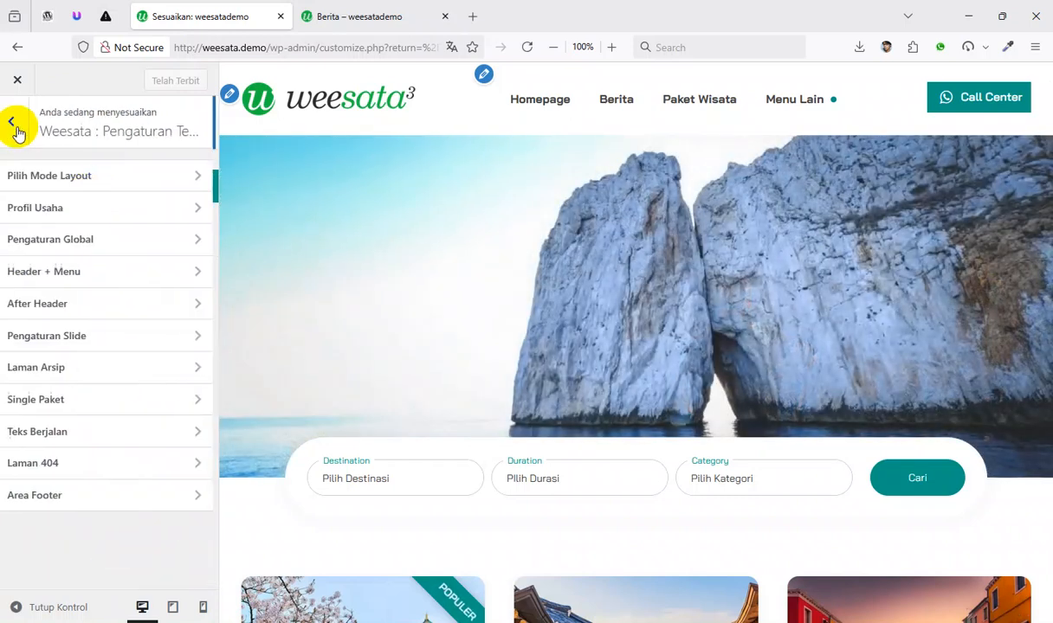
In the Area Footer settings, fill the copyright text with "Tema Weesata dibuat oleh Ciuss Creative", copied from the preview's footer
click(63, 499)
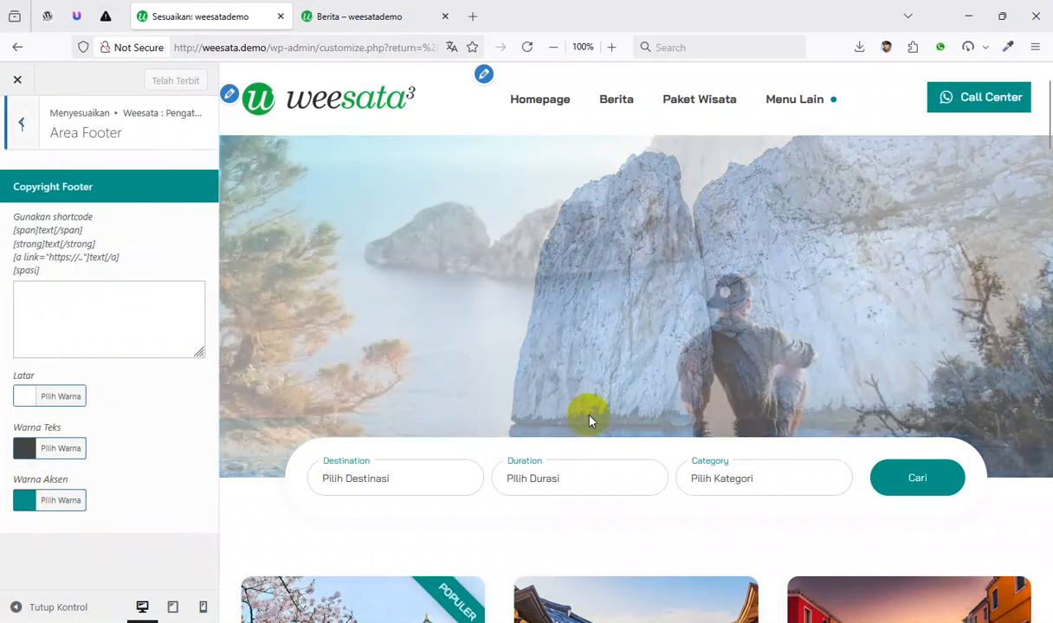
scroll(594, 424, down, 20)
scroll(594, 424, down, 10)
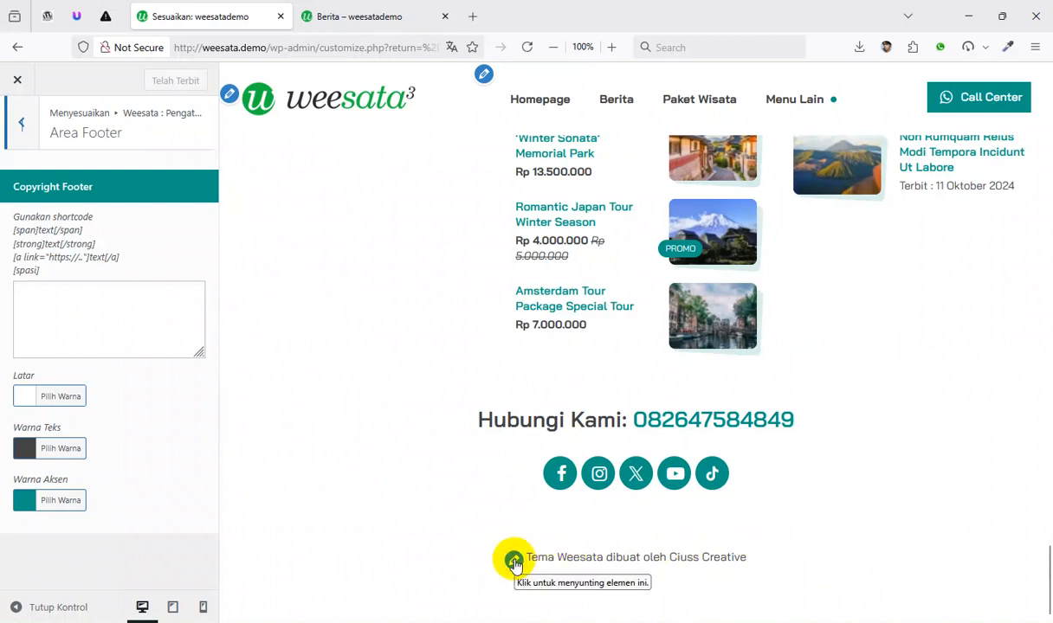
drag(525, 557, 741, 560)
key(ctrl+c)
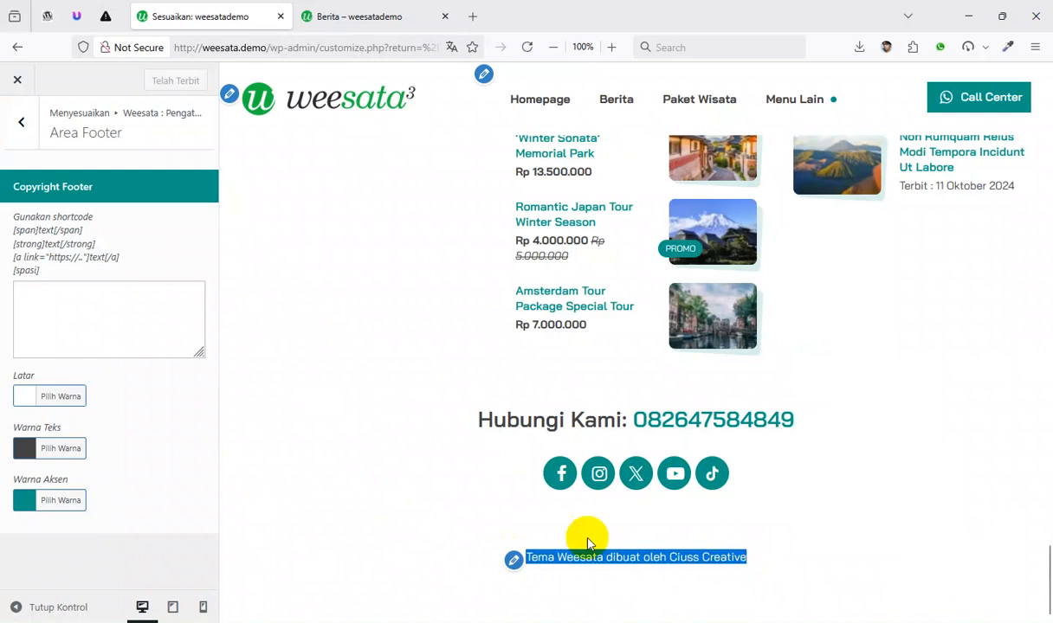
click(60, 303)
key(ctrl+v)
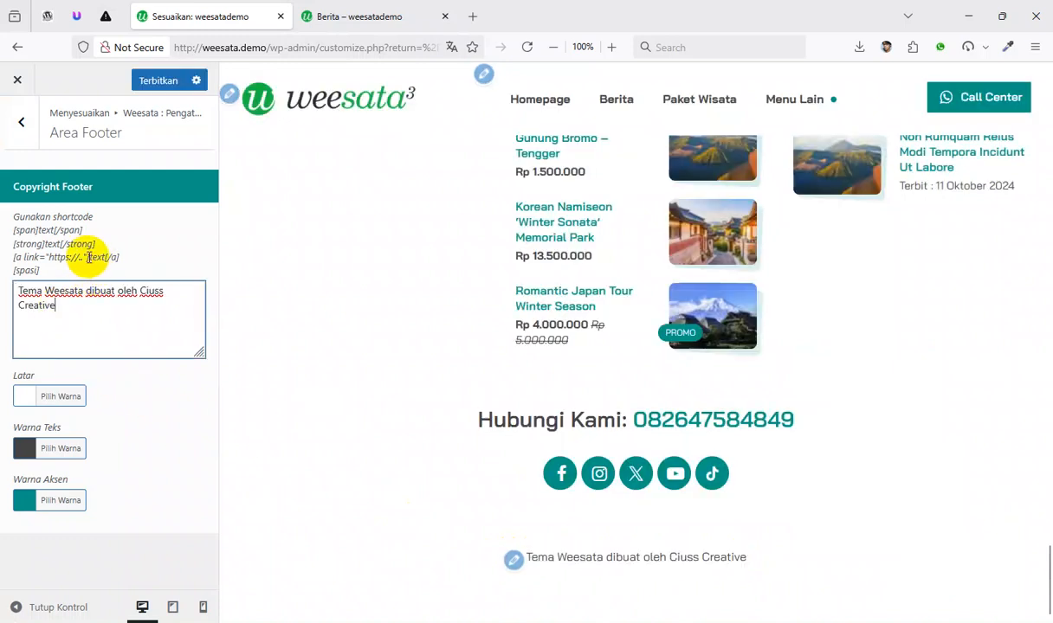
drag(80, 258, 26, 257)
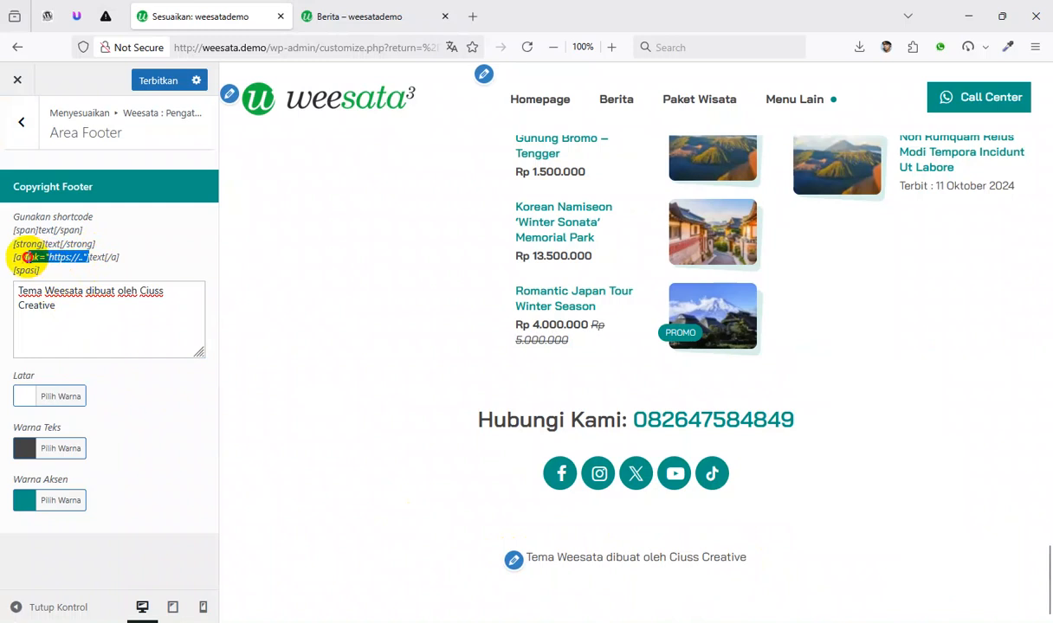
click(140, 291)
key(ctrl+v)
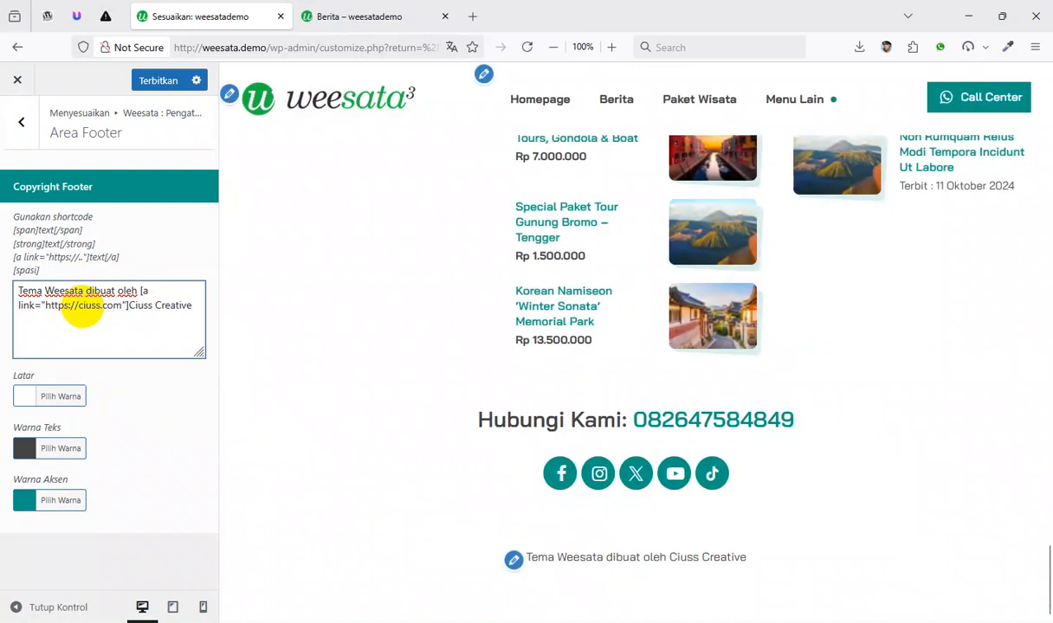
text(/a)
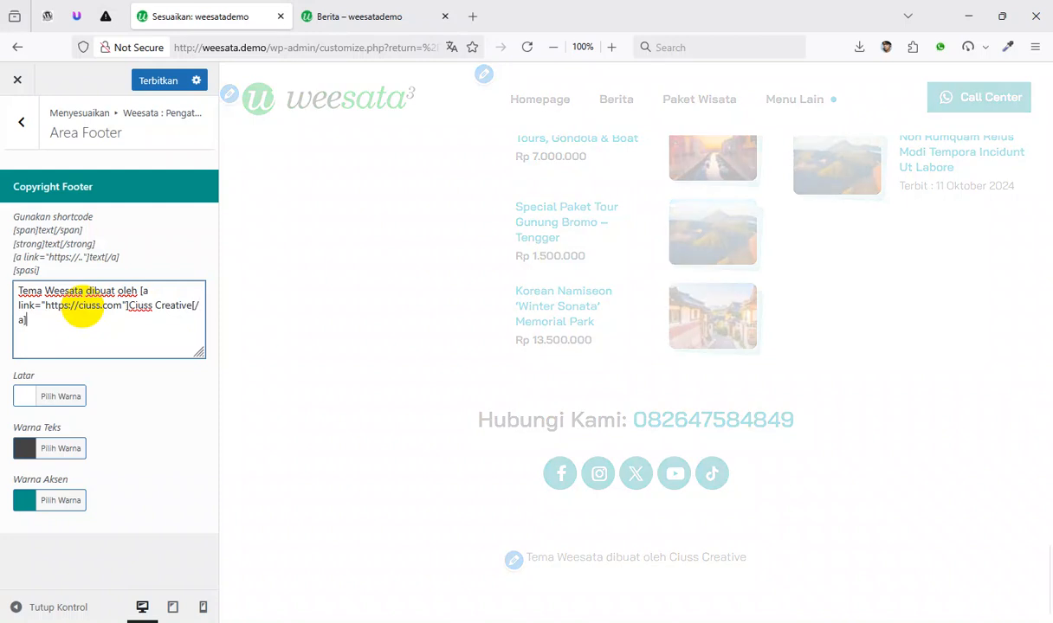
click(41, 274)
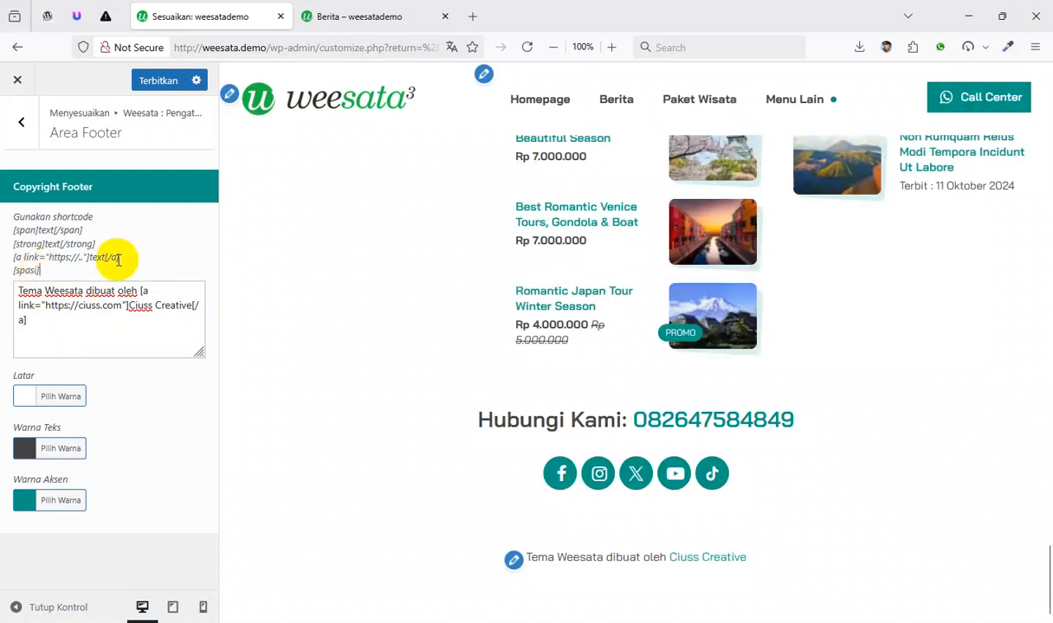
Publish the copyright footer, review the link shortcode format, and return to the Weesata theme settings list
drag(121, 263, 68, 258)
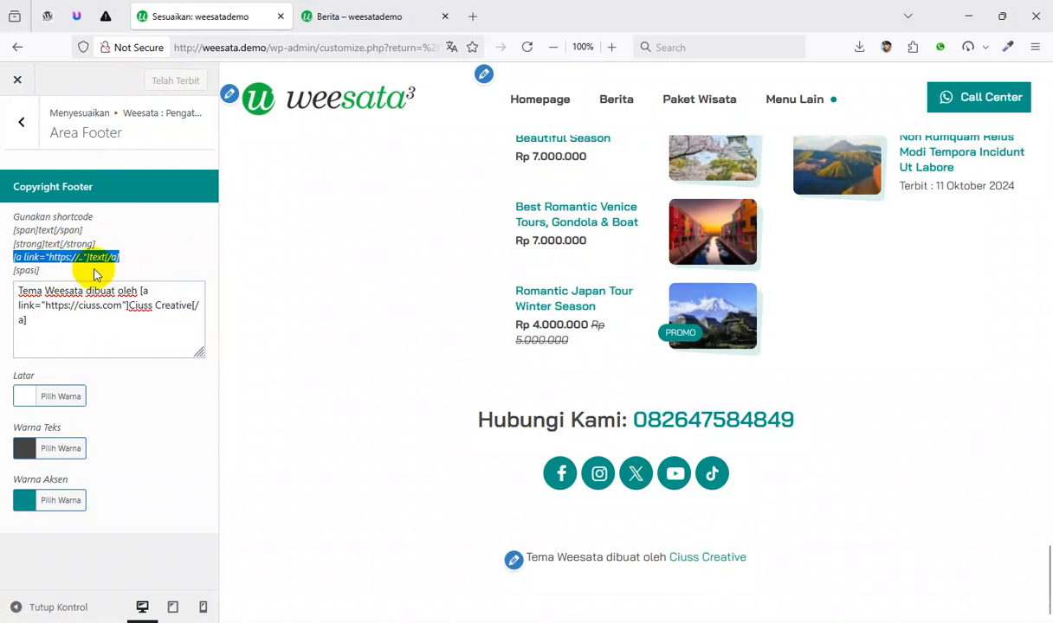
click(43, 244)
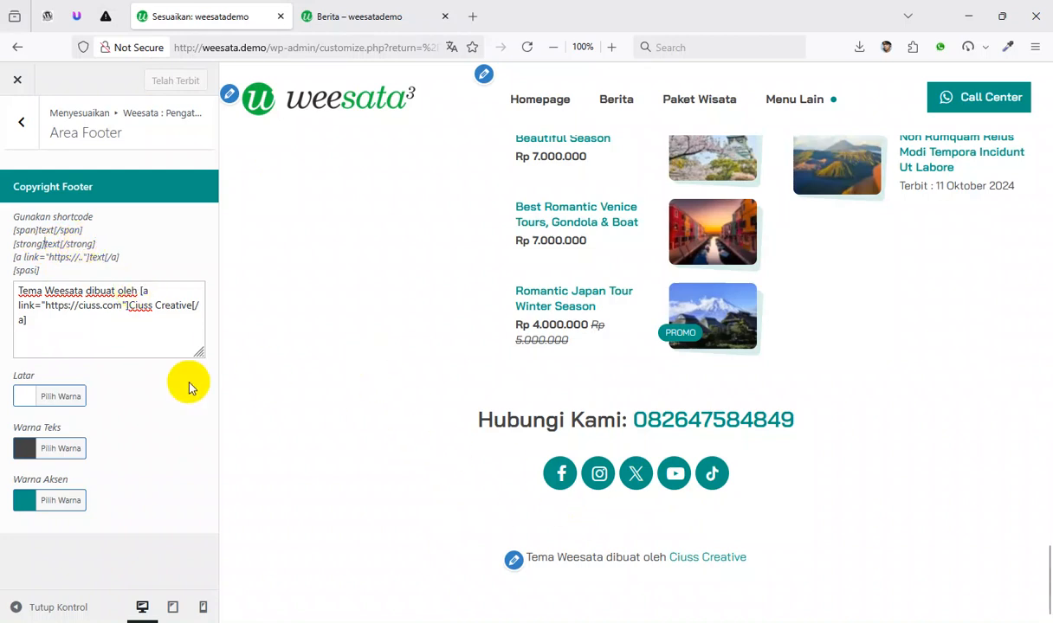
click(31, 128)
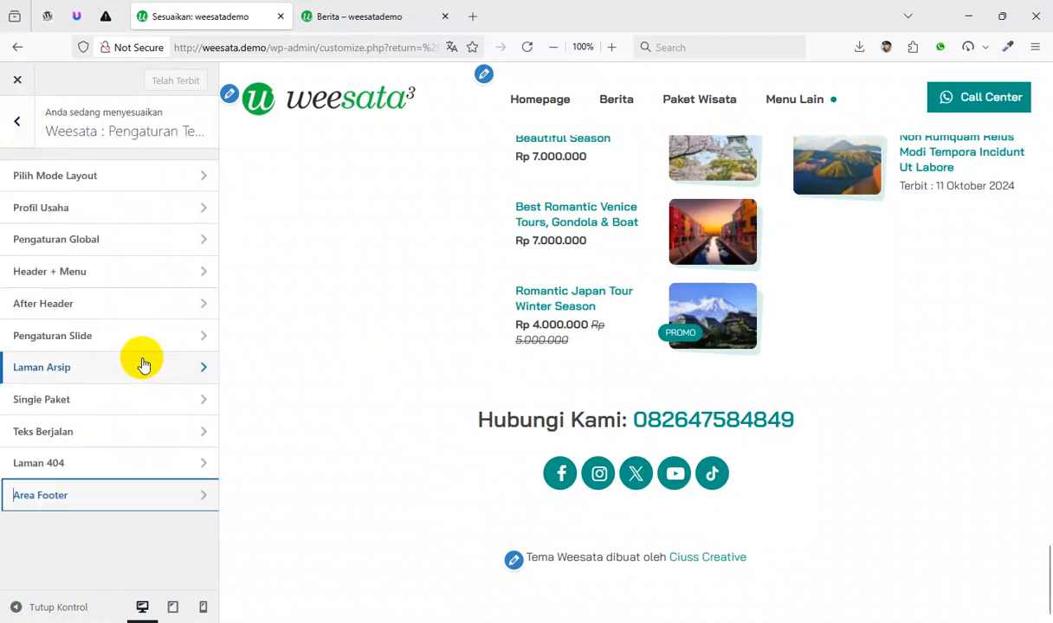